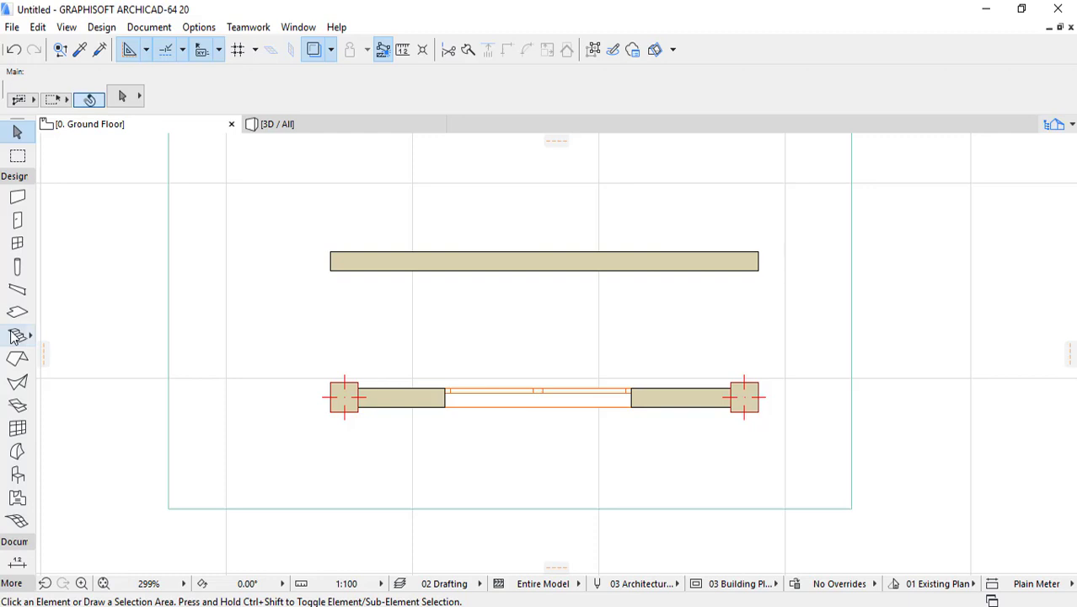
- Open the Stair default settings, expand Preview and Positioning, and start a new custom stair
{"action": "double_click", "coordinate": [17, 335]}
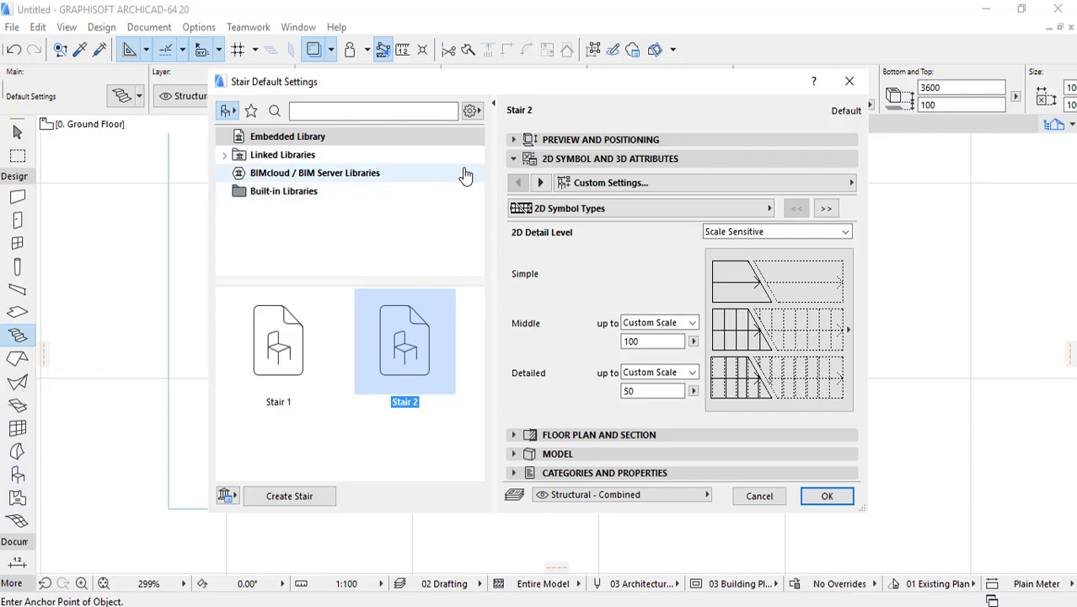
{"action": "left_click_drag", "start_coordinate": [537, 85], "coordinate": [547, 105]}
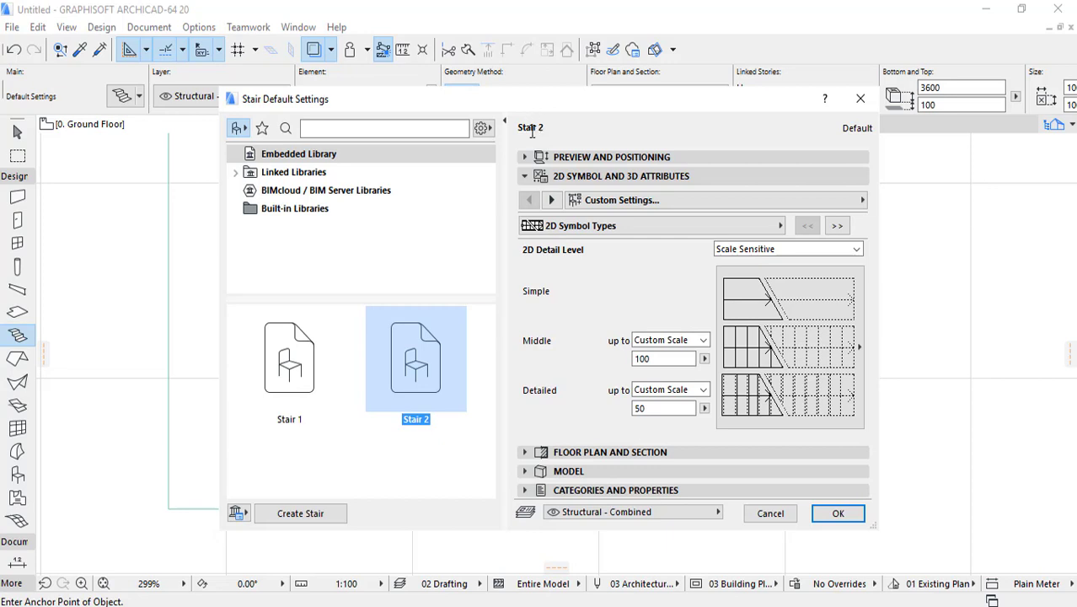
{"action": "left_click", "coordinate": [590, 176]}
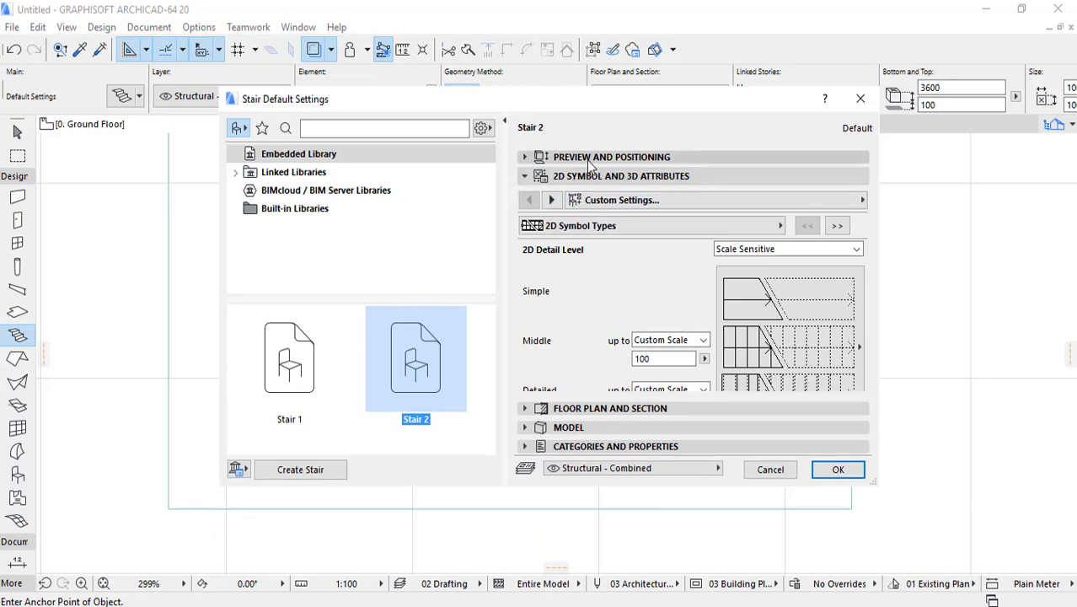
{"action": "left_click", "coordinate": [590, 159]}
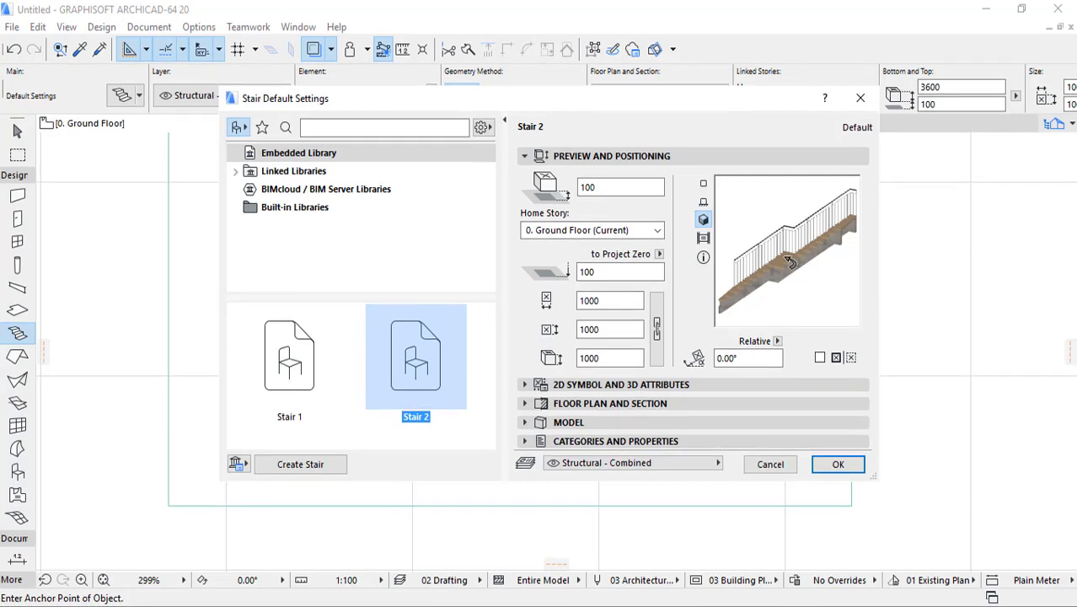
{"action": "left_click", "coordinate": [324, 463]}
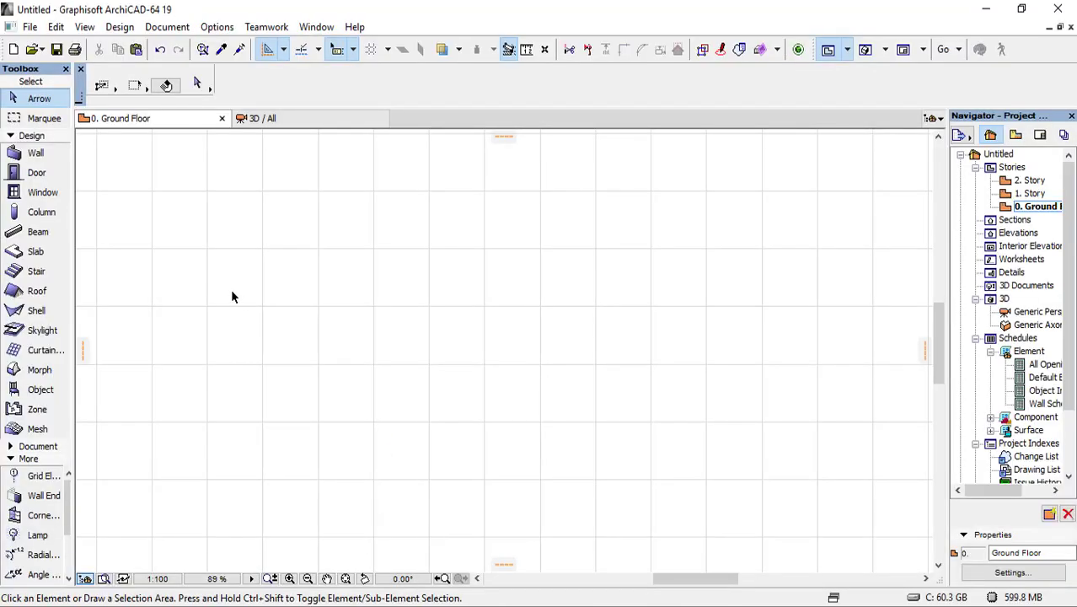
- Open the Stair default settings and stair type choices, then close them without picking
{"action": "left_click", "coordinate": [44, 275]}
{"action": "double_click", "coordinate": [43, 276]}
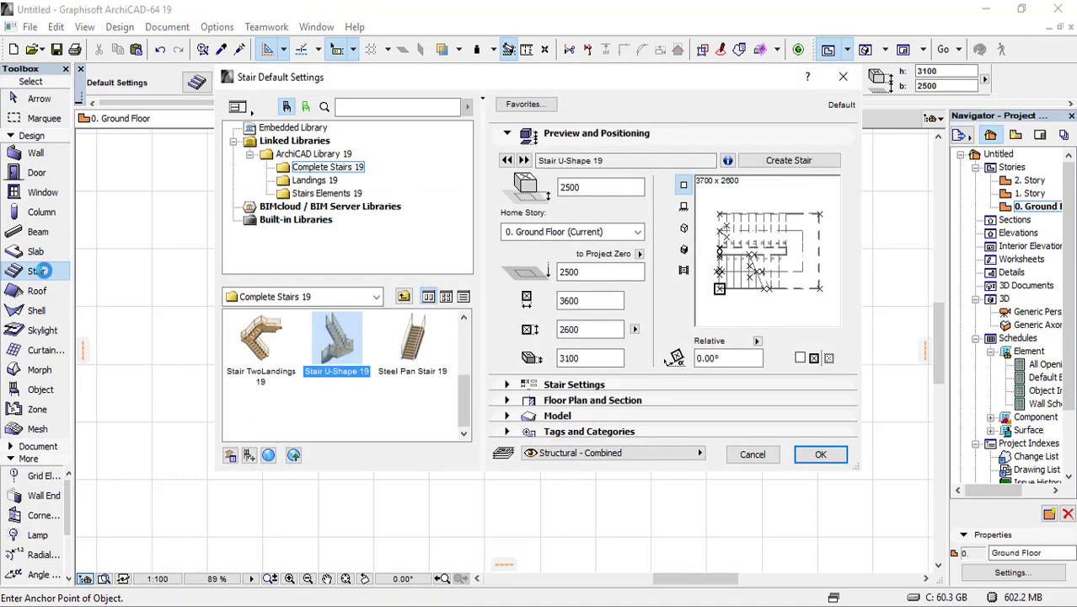
{"action": "left_click", "coordinate": [790, 163]}
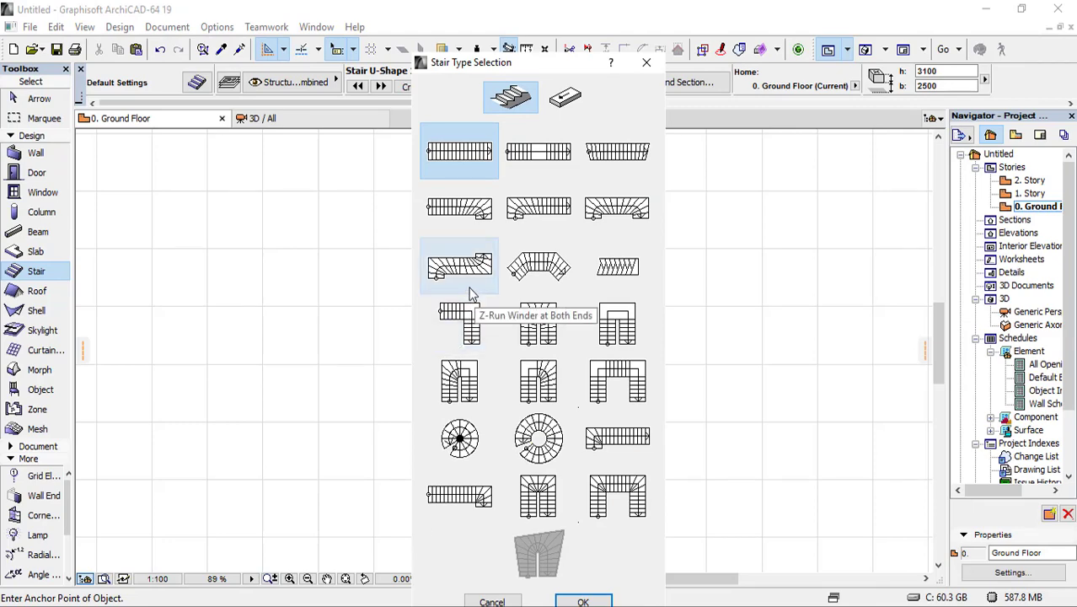
{"action": "left_click", "coordinate": [646, 62]}
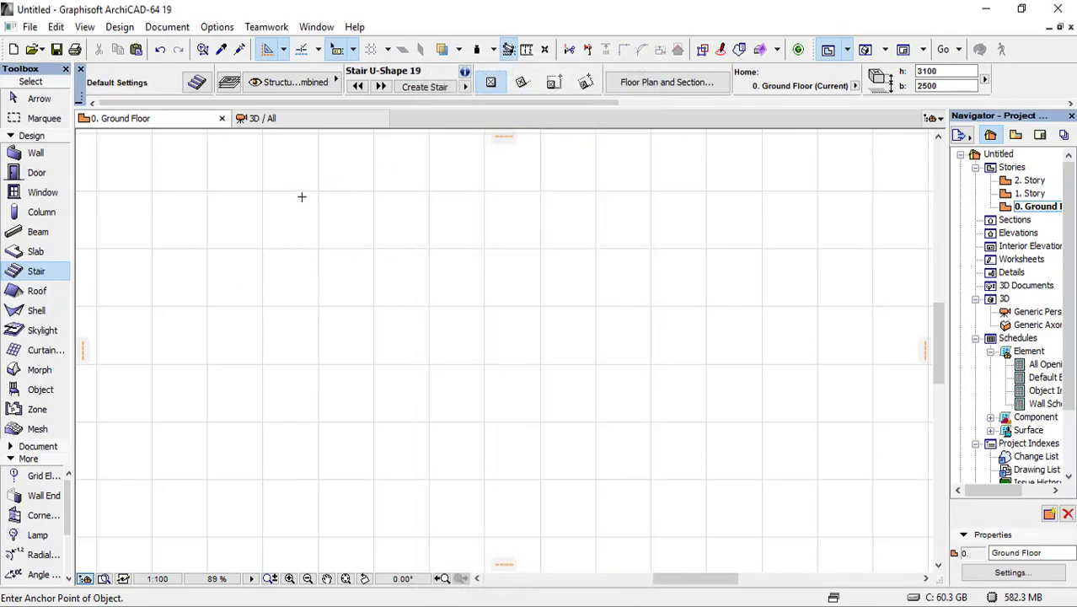
- In ARCHICAD 19, choose the straight stair with a middle landing as the new custom stair
{"action": "double_click", "coordinate": [38, 270]}
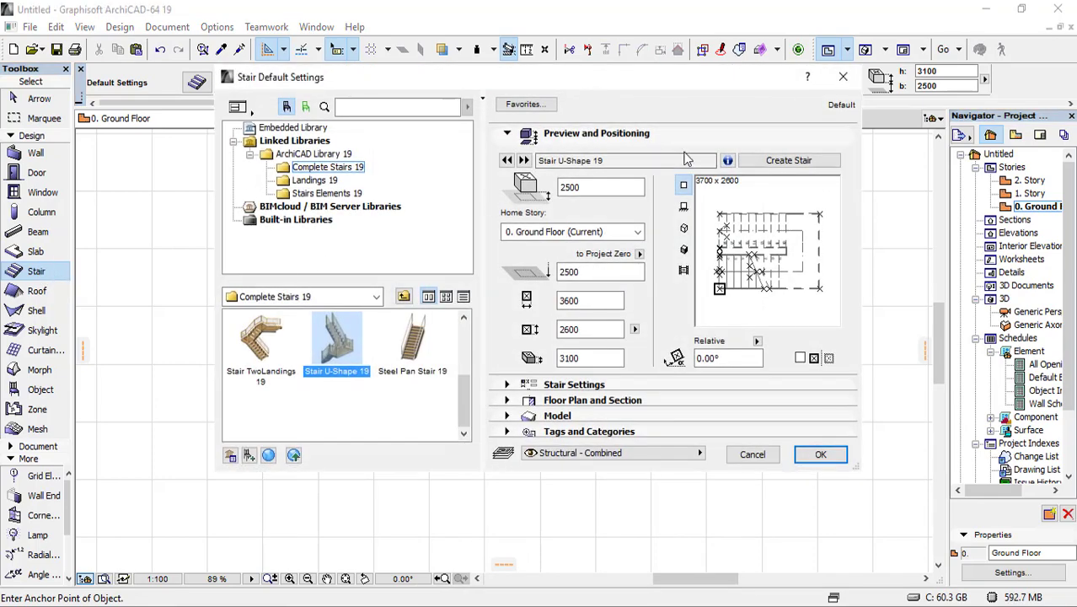
{"action": "left_click", "coordinate": [784, 160]}
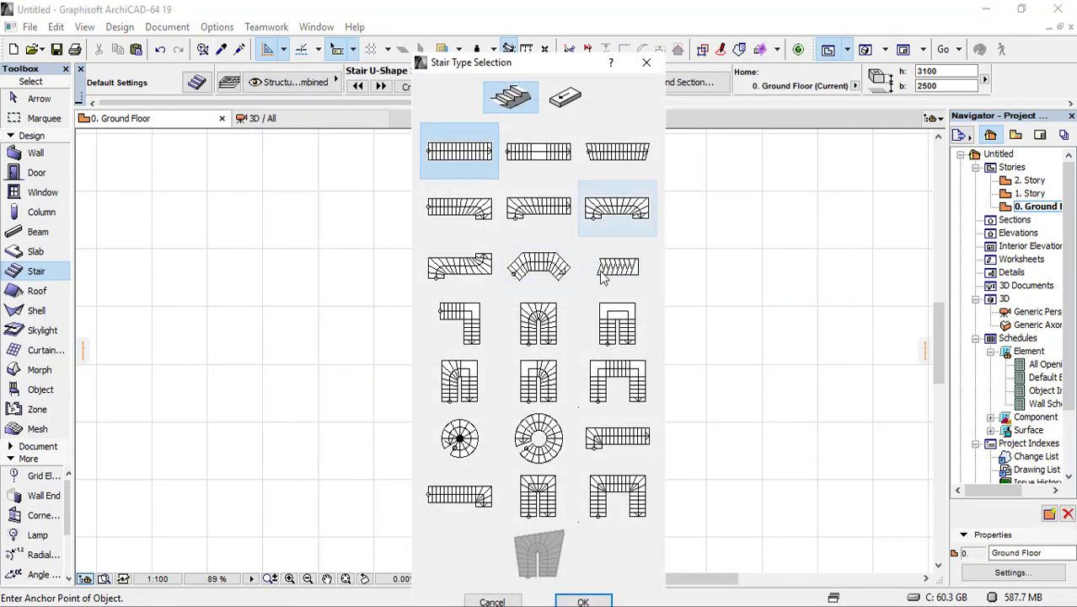
{"action": "left_click", "coordinate": [530, 159]}
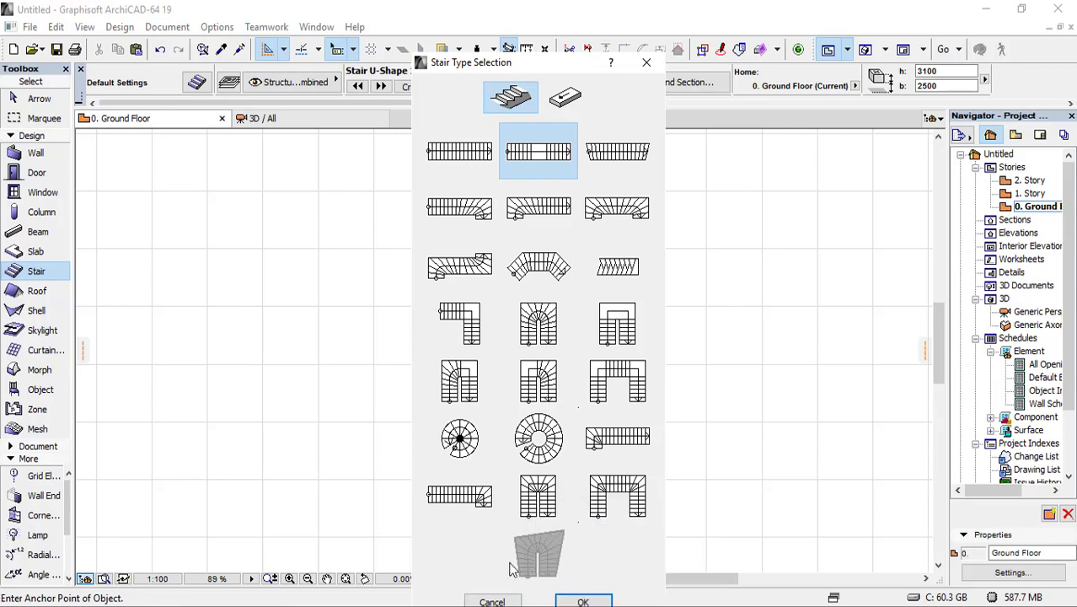
{"action": "left_click", "coordinate": [580, 600]}
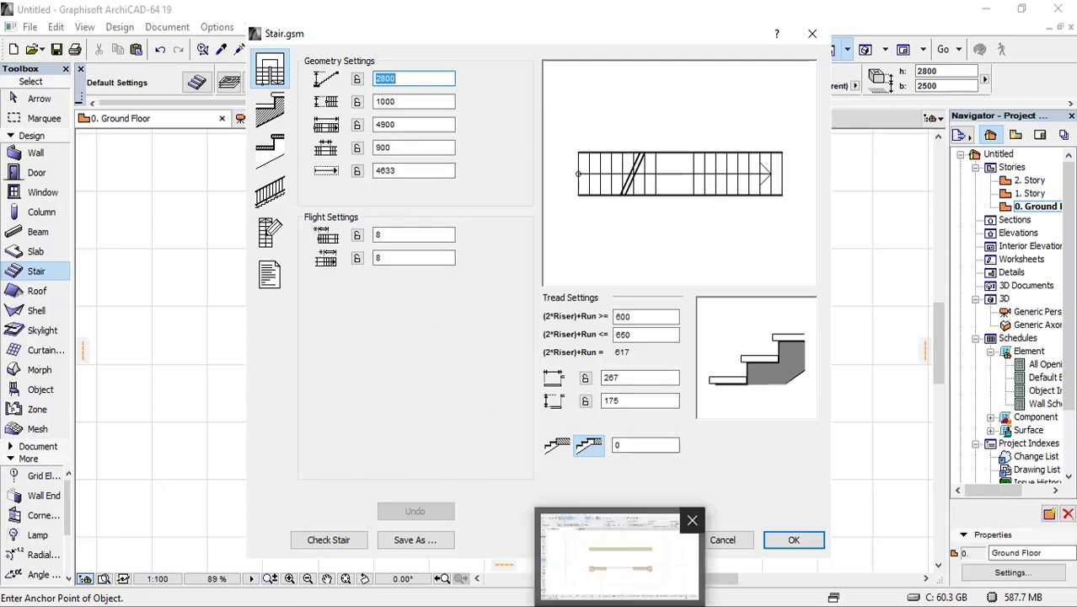
{"action": "left_click", "coordinate": [619, 552]}
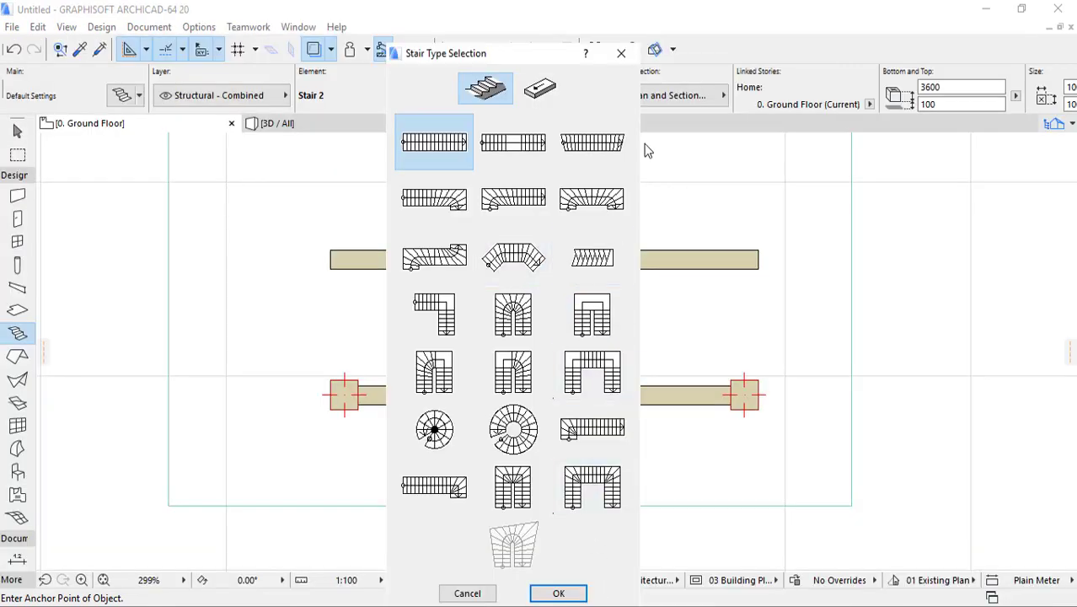
- In ARCHICAD 20, choose the straight stair with a middle landing for a new custom stair
{"action": "left_click", "coordinate": [620, 54]}
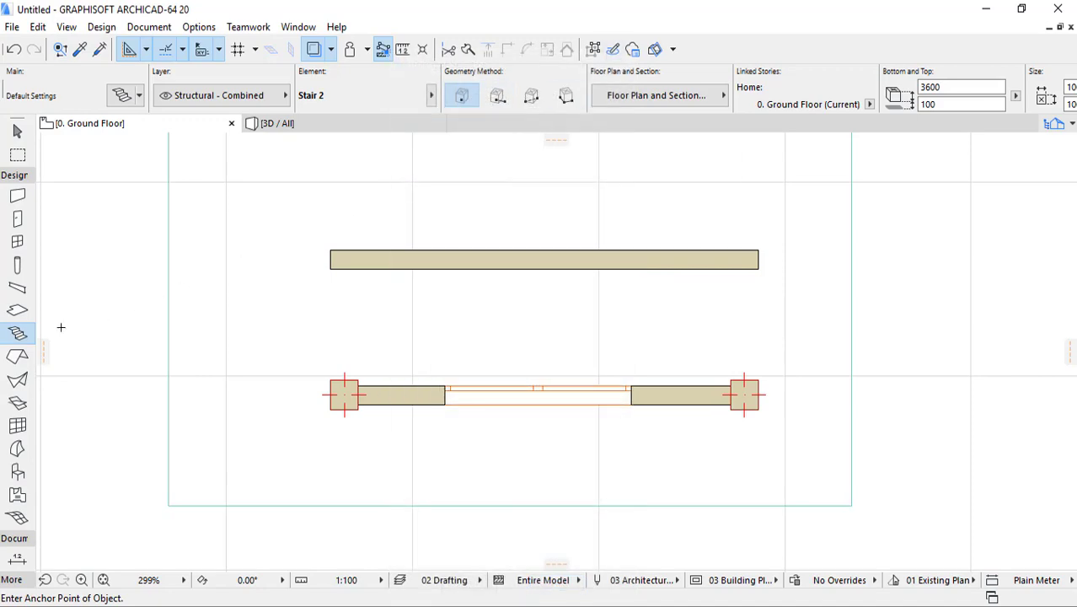
{"action": "double_click", "coordinate": [18, 333]}
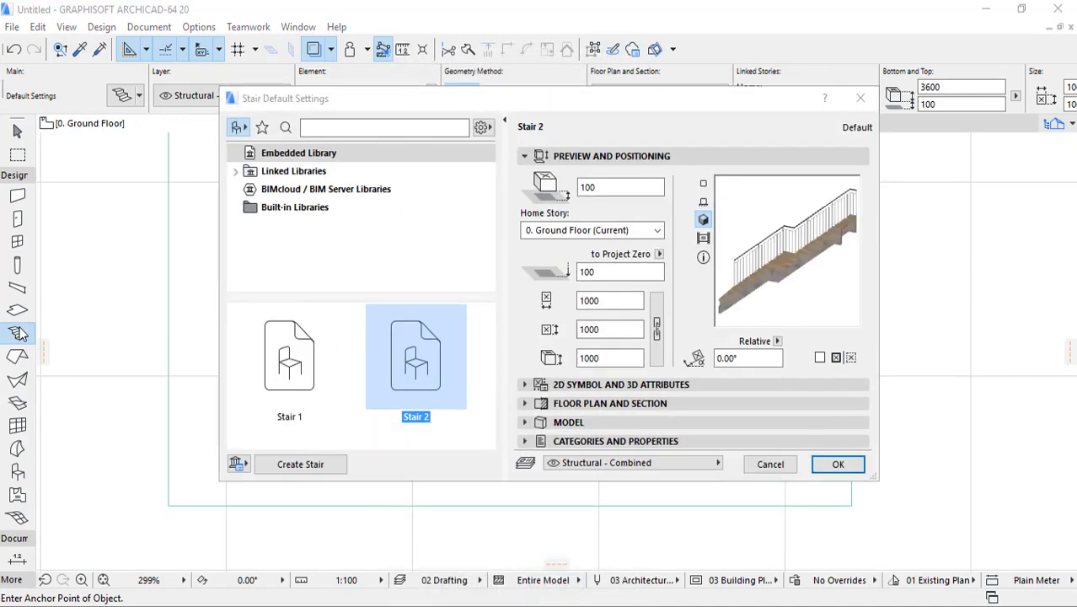
{"action": "left_click", "coordinate": [282, 464]}
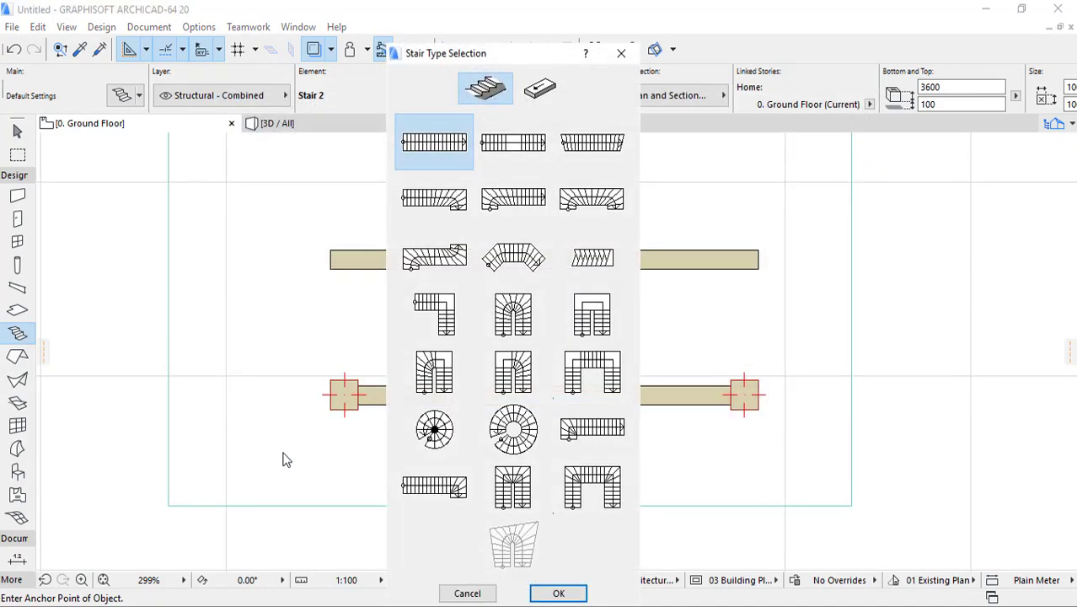
{"action": "left_click", "coordinate": [520, 145]}
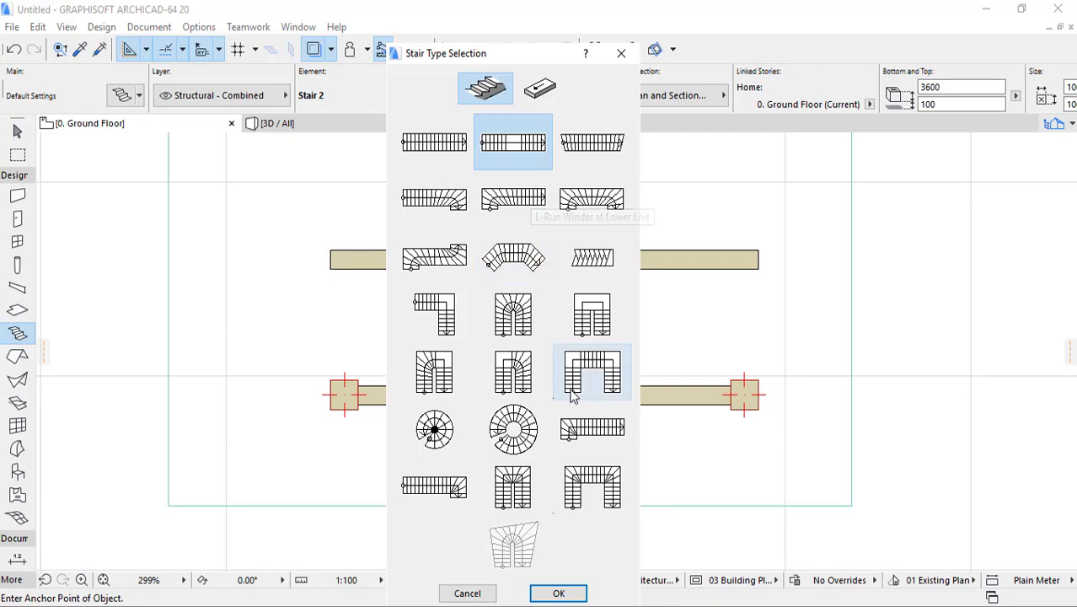
{"action": "left_click", "coordinate": [576, 596]}
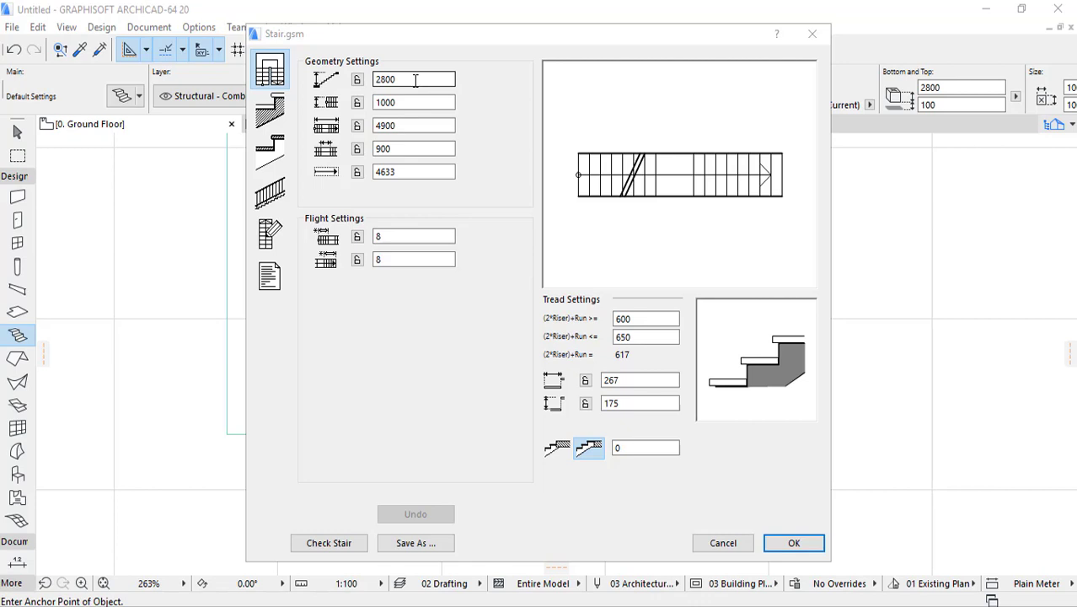
- Set the stair's total rise to 3600, width 1200, length 4600 and landing 800
{"action": "double_click", "coordinate": [414, 79]}
{"action": "type", "text": "3"}
{"action": "type", "text": "0"}
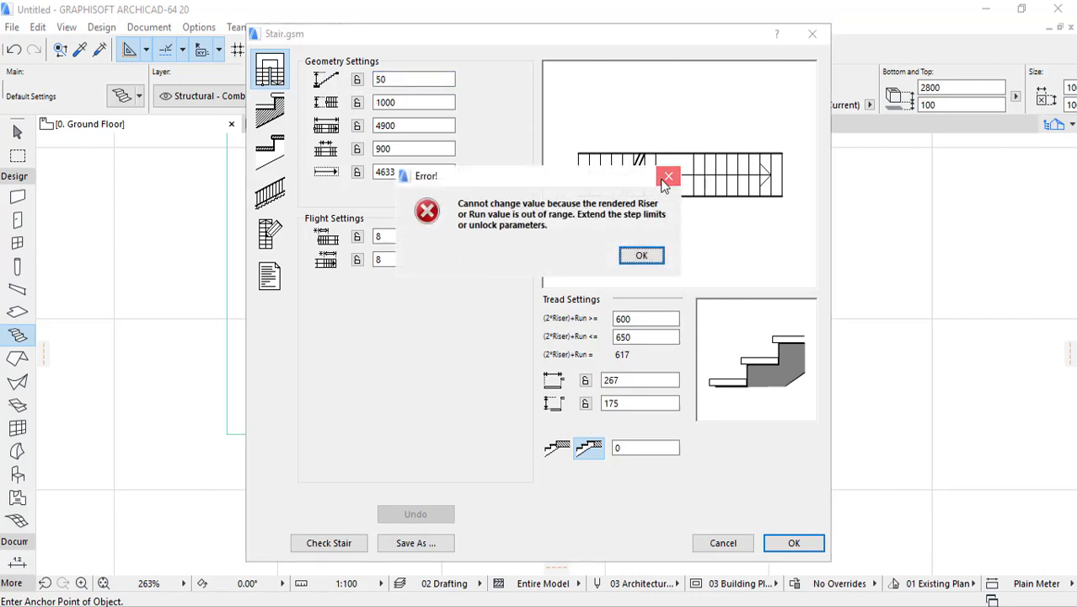
{"action": "key", "text": "Return"}
{"action": "type", "text": "3600"}
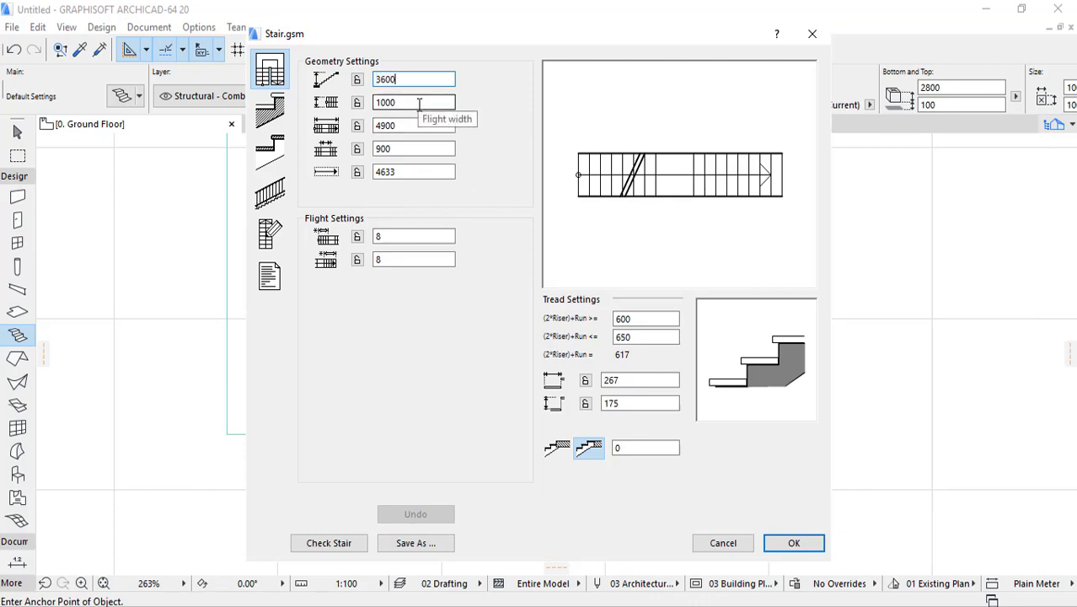
{"action": "key", "text": "Tab"}
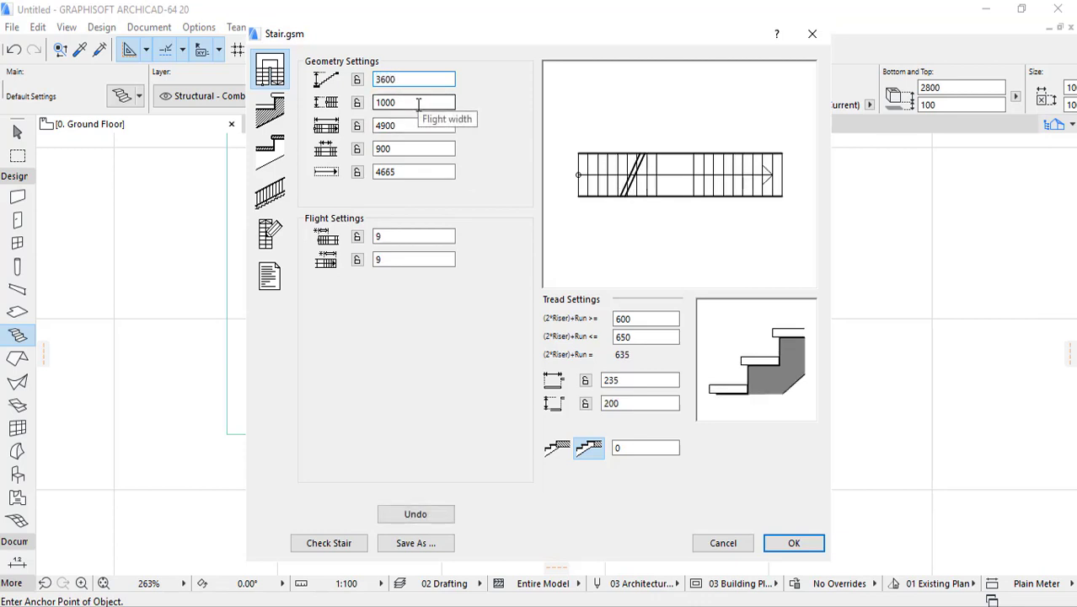
{"action": "type", "text": "1"}
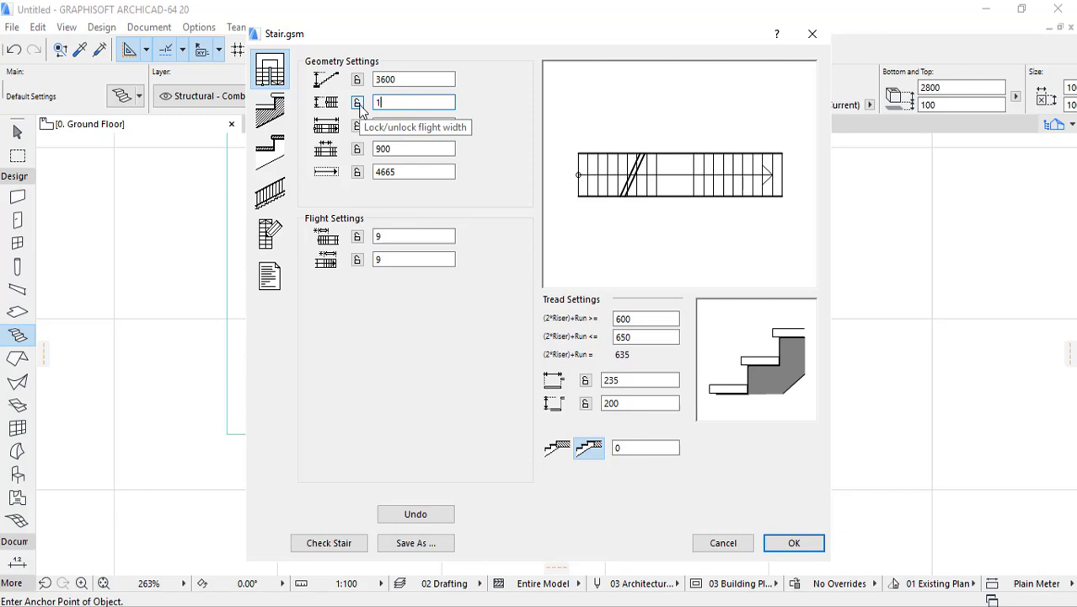
{"action": "key", "text": "Tab"}
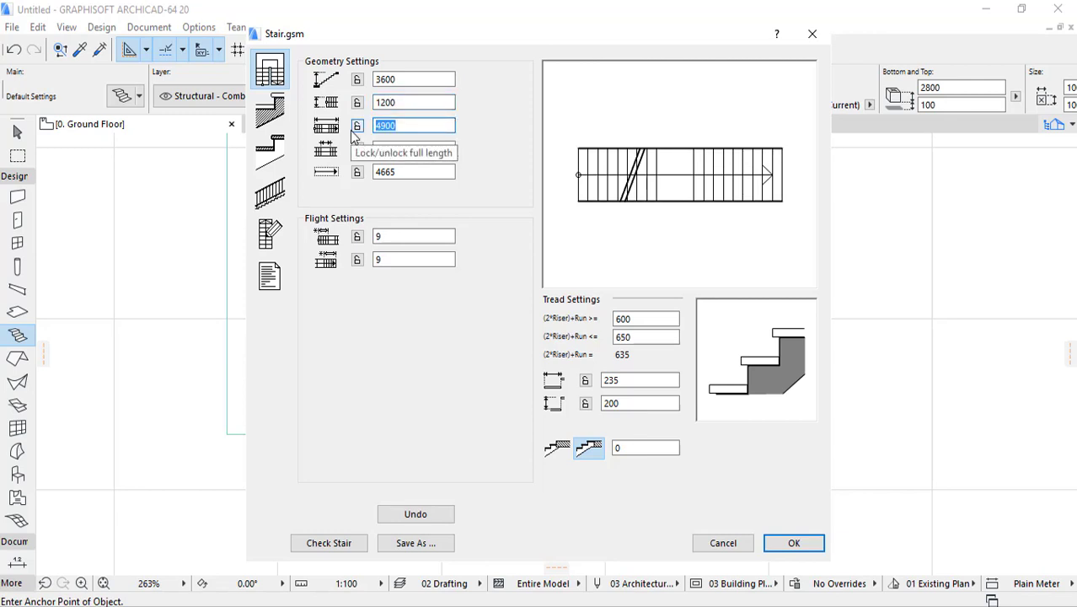
{"action": "type", "text": "4600"}
{"action": "key", "text": "Tab"}
{"action": "type", "text": "8"}
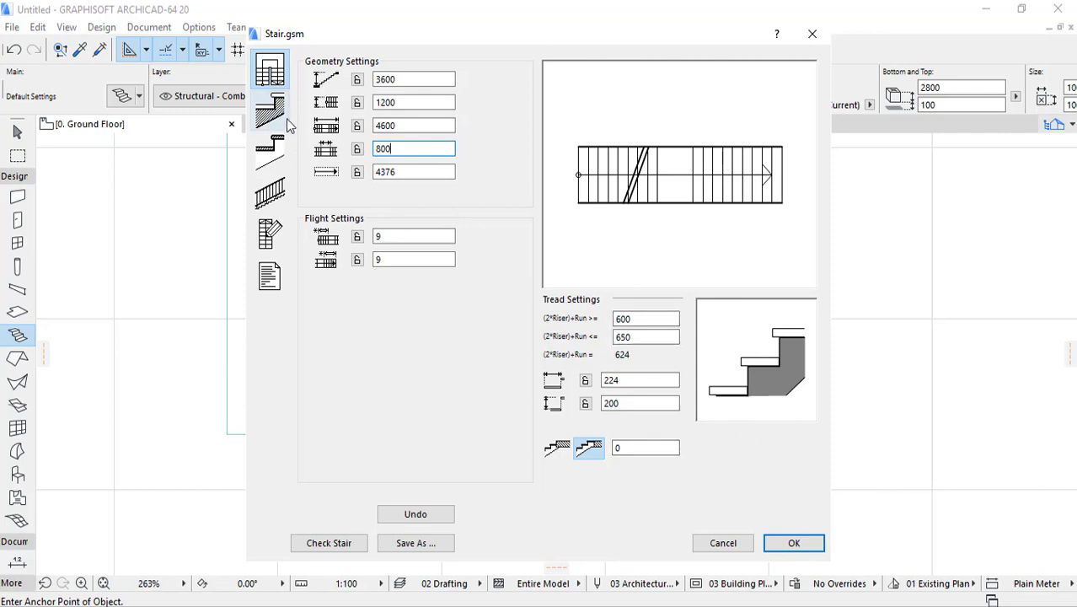
- Save the design as Stair 4 and place it spanning between the two walls
{"action": "left_click", "coordinate": [797, 544]}
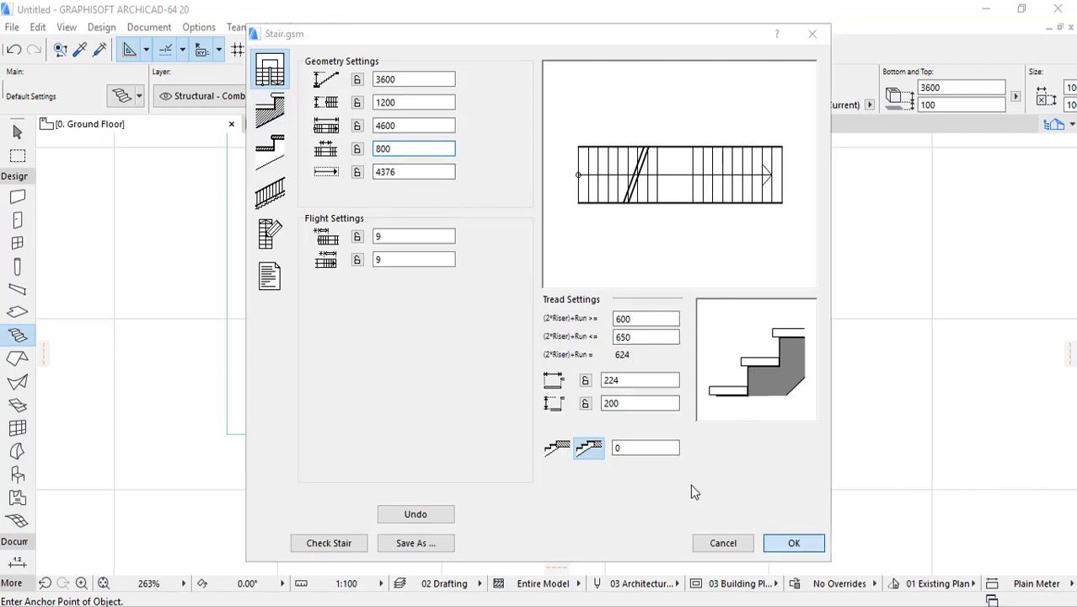
{"action": "left_click", "coordinate": [774, 455]}
{"action": "left_click", "coordinate": [792, 543]}
{"action": "left_click", "coordinate": [433, 318]}
{"action": "left_click_drag", "start_coordinate": [435, 270], "coordinate": [368, 224]}
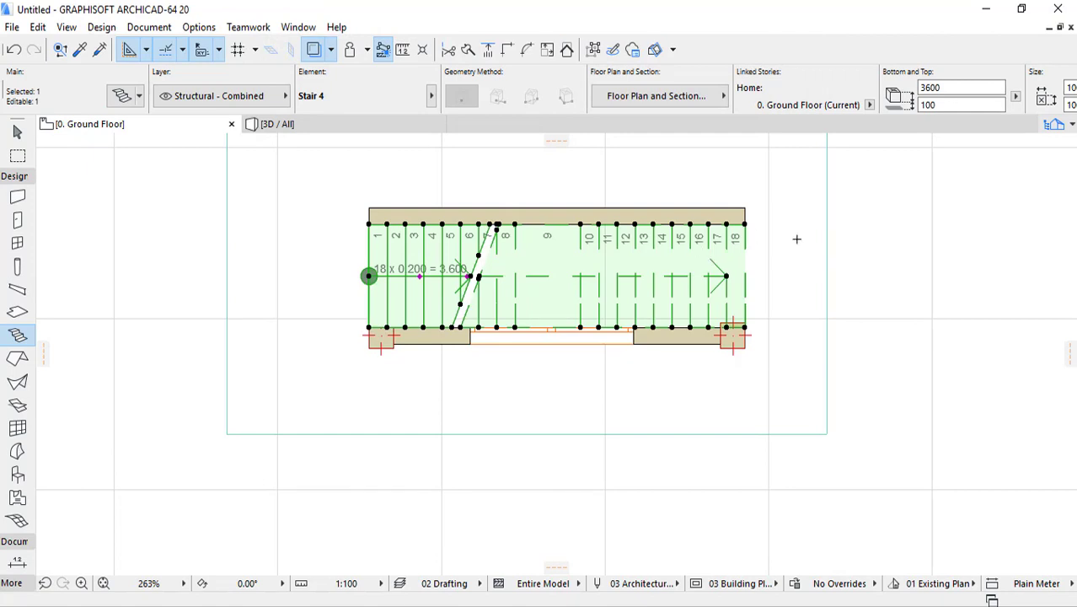
- Set the stair's home story offset to 0 and check the model in 3D
{"action": "left_click", "coordinate": [931, 105]}
{"action": "type", "text": "0"}
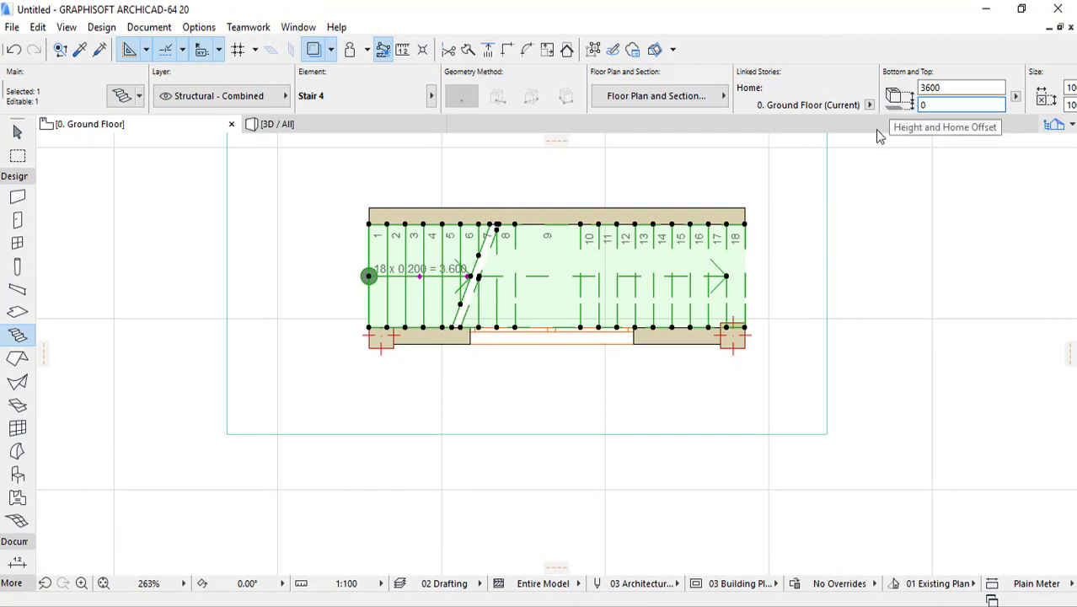
{"action": "left_click", "coordinate": [299, 130]}
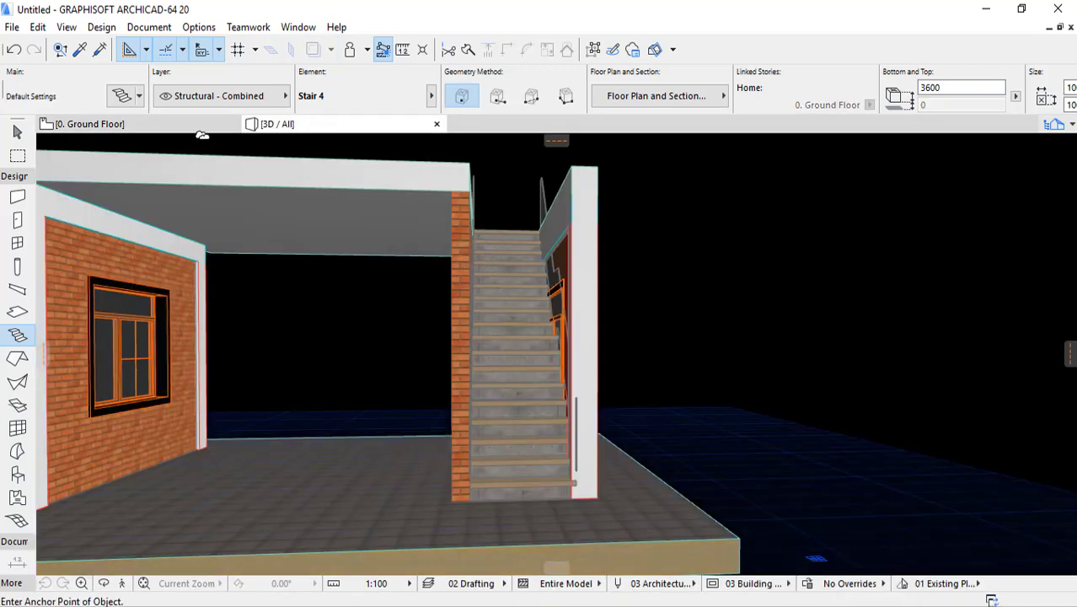
{"action": "scroll", "coordinate": [507, 317], "scroll_direction": "down", "scroll_amount": 5}
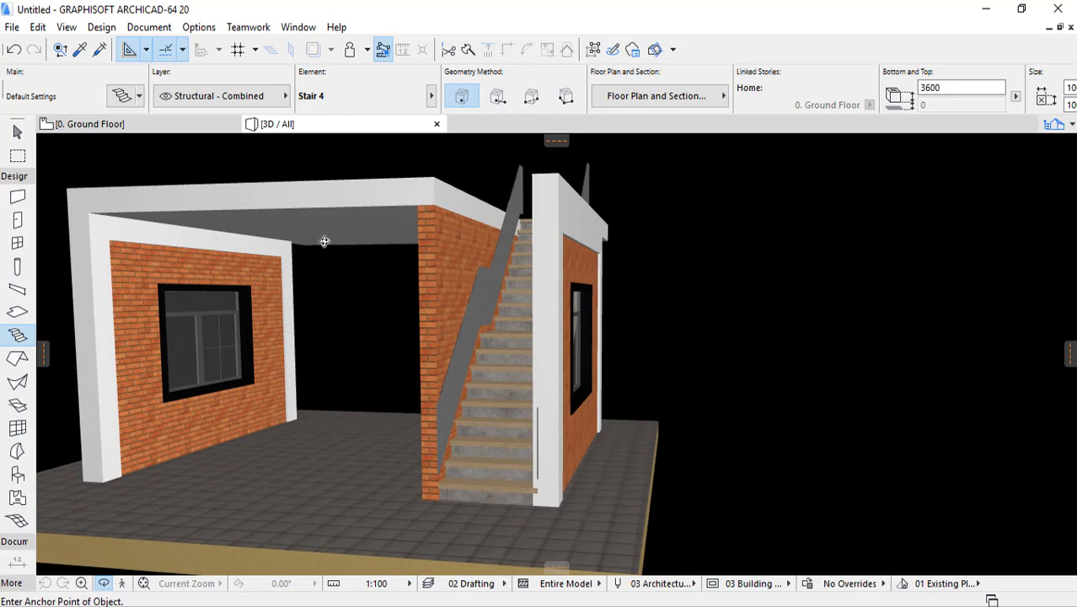
- Delete the window opening in the lower wall beside the stair and check it in 3D
{"action": "left_click", "coordinate": [113, 127]}
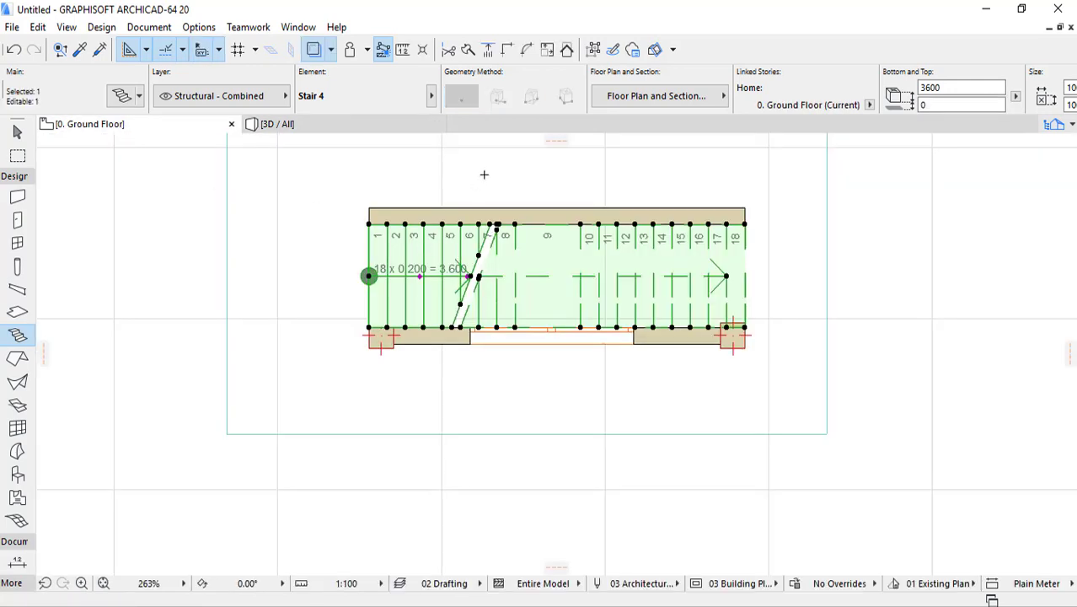
{"action": "left_click", "coordinate": [639, 378]}
{"action": "left_click", "coordinate": [635, 341]}
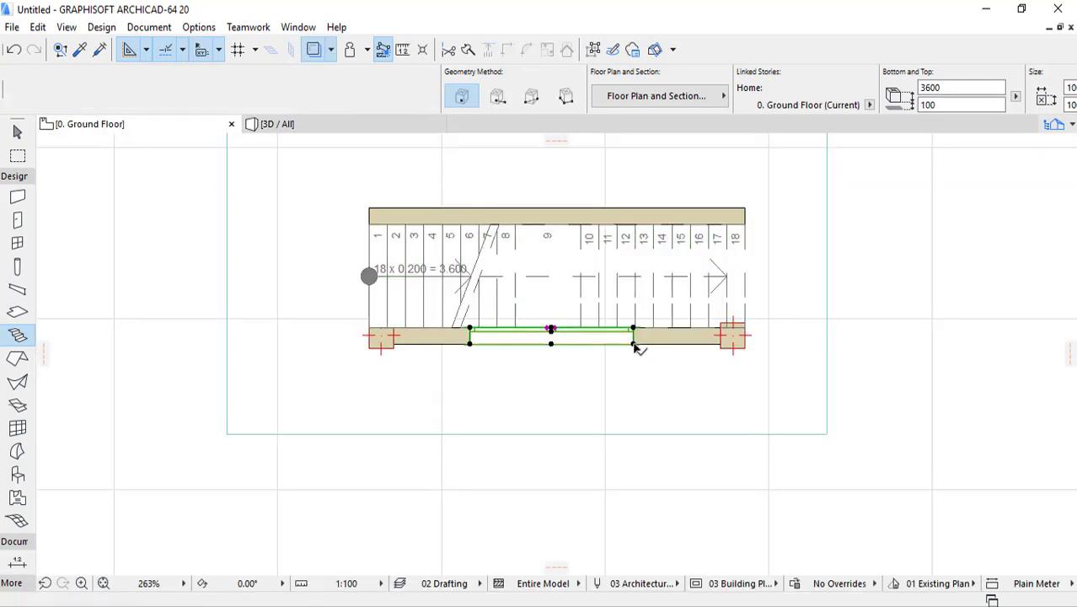
{"action": "key", "text": "Delete"}
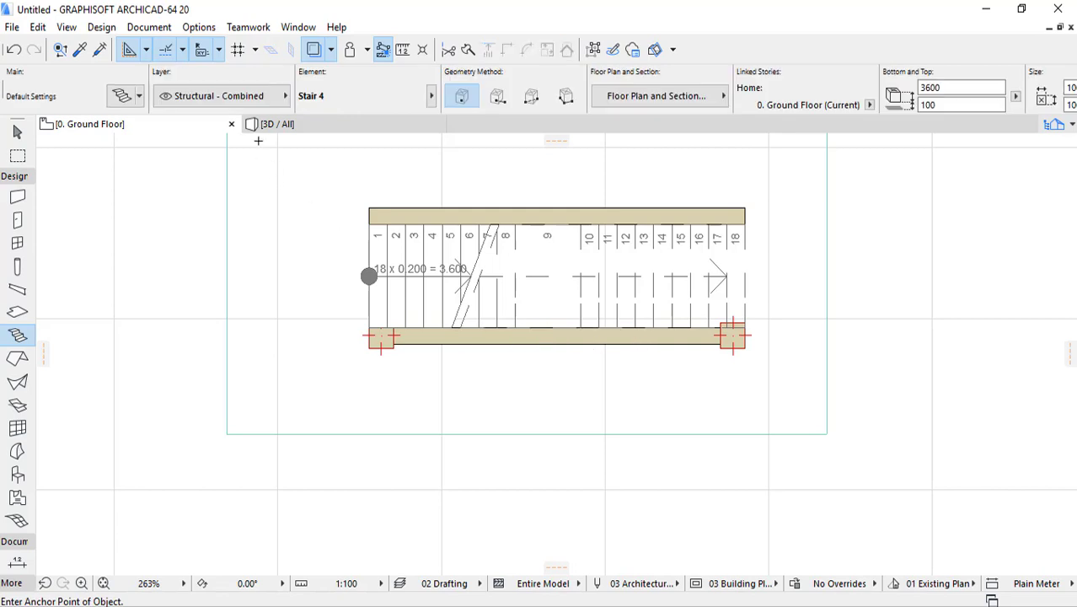
{"action": "left_click", "coordinate": [271, 124]}
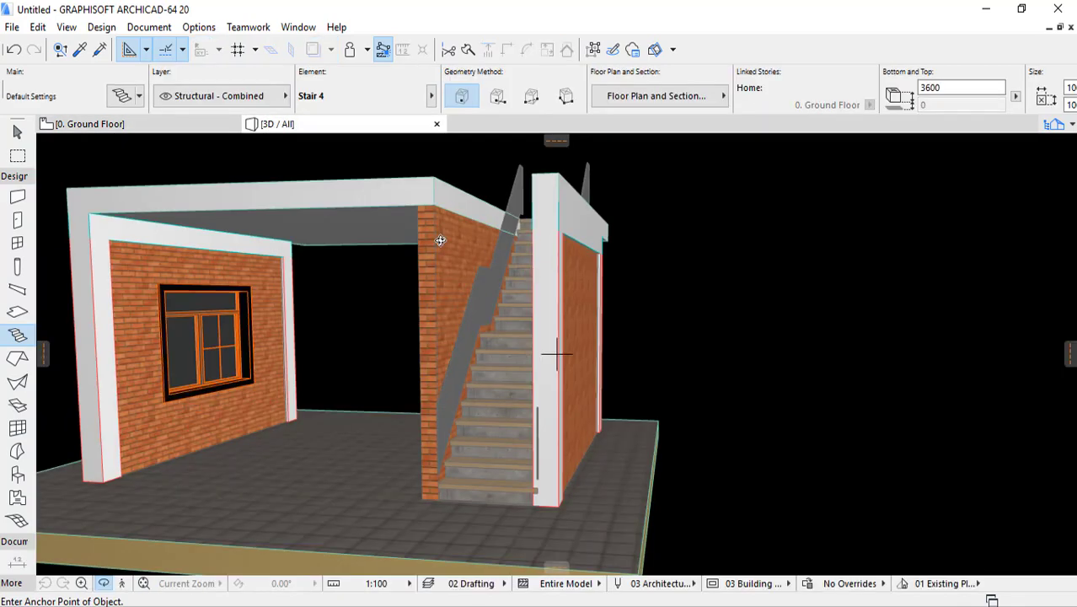
{"action": "scroll", "coordinate": [552, 286], "scroll_direction": "up", "scroll_amount": 3}
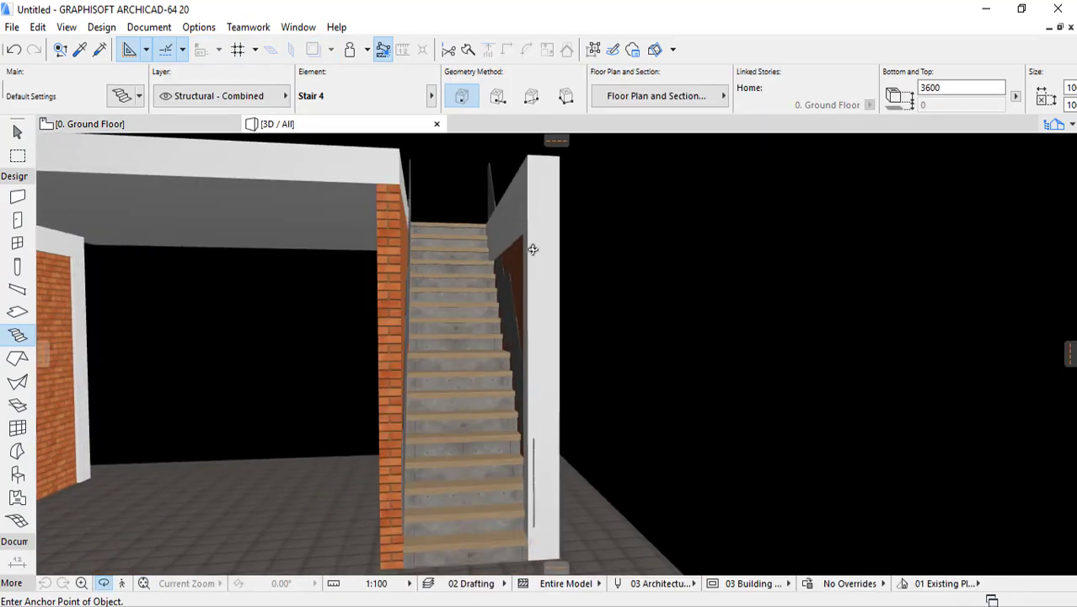
- Open the Stair Selection Settings for the placed Stair 4
{"action": "left_click", "coordinate": [129, 124]}
{"action": "left_click", "coordinate": [373, 223]}
{"action": "right_click", "coordinate": [373, 223]}
{"action": "left_click", "coordinate": [425, 197]}
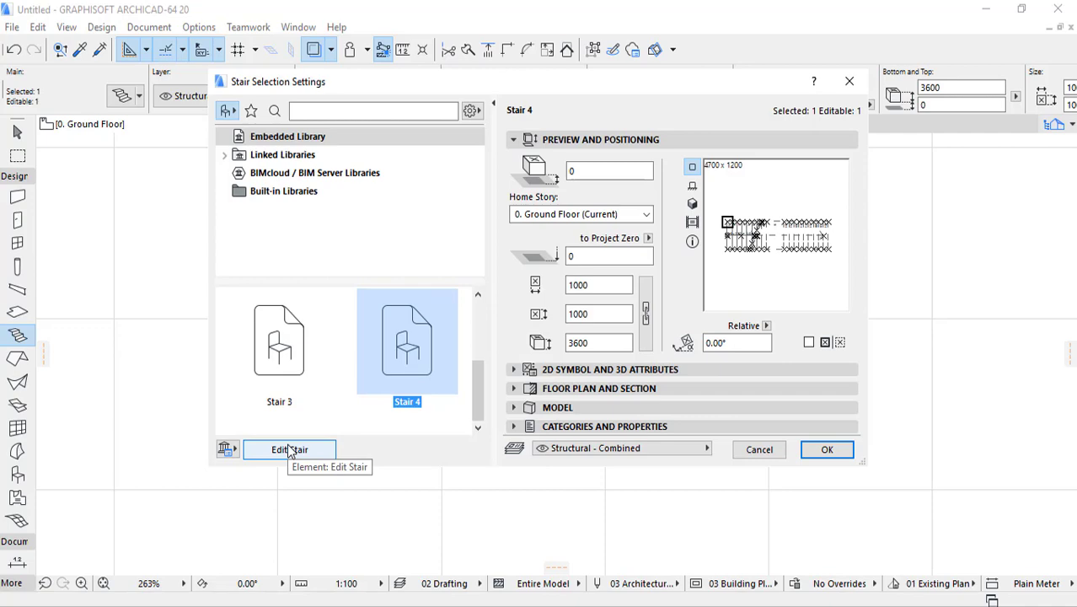
- Open Stair 4's detailed editor and review its width and 4600 length geometry values
{"action": "left_click", "coordinate": [290, 449]}
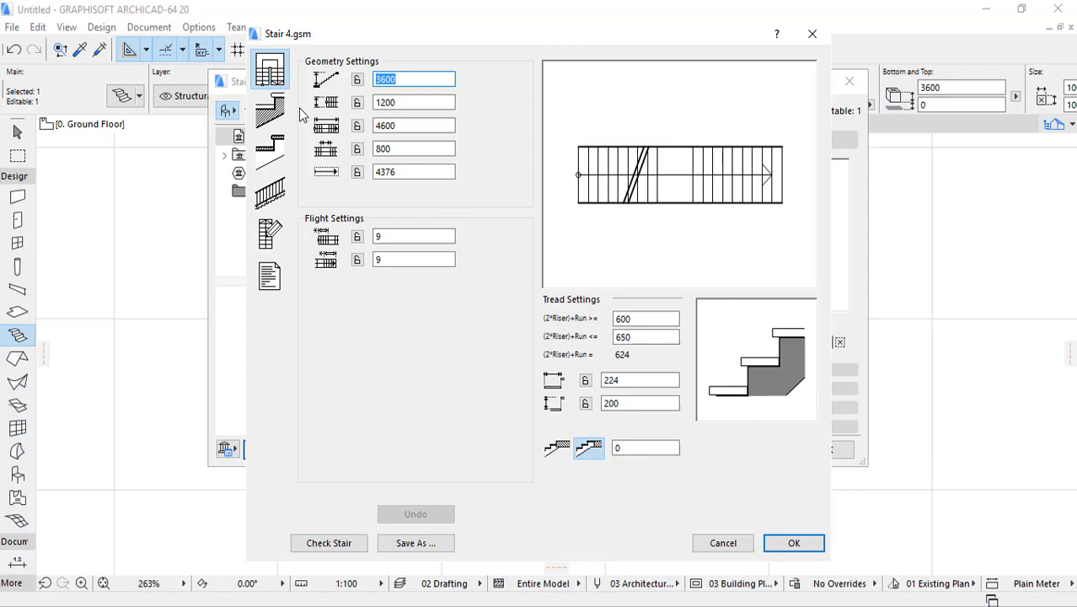
{"action": "left_click", "coordinate": [400, 102]}
{"action": "double_click", "coordinate": [383, 127]}
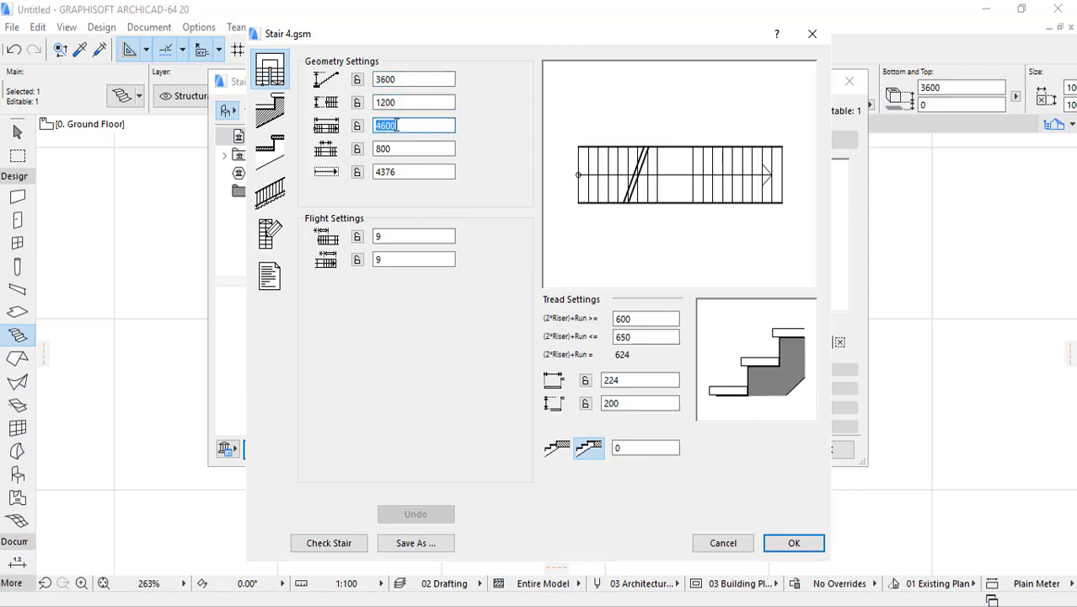
{"action": "key", "text": "Tab"}
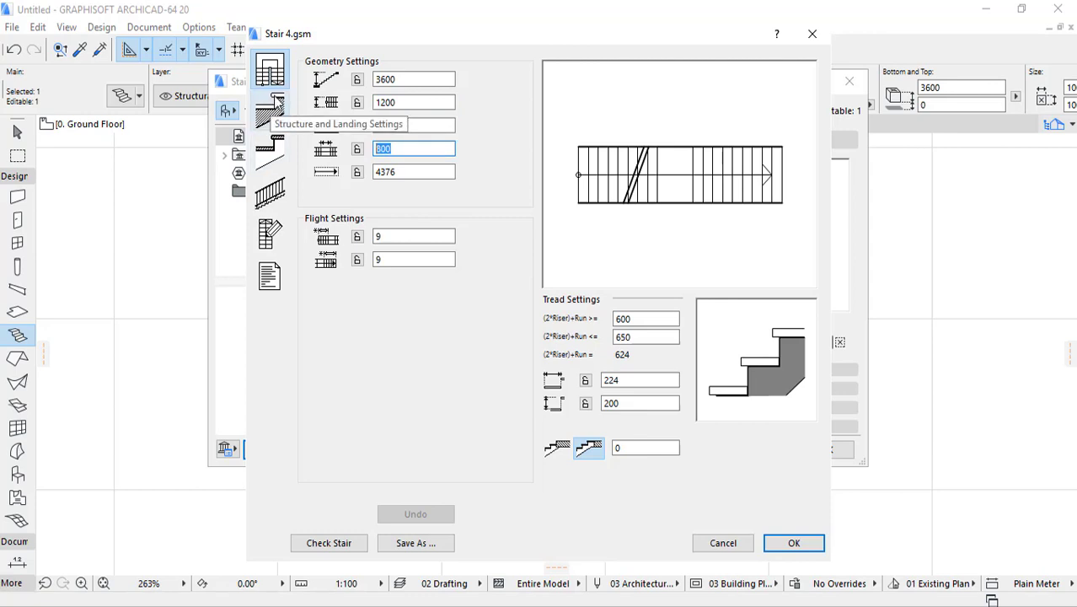
- Try the structure styles and choose the fourth one, without concrete attributes
{"action": "left_click", "coordinate": [271, 107]}
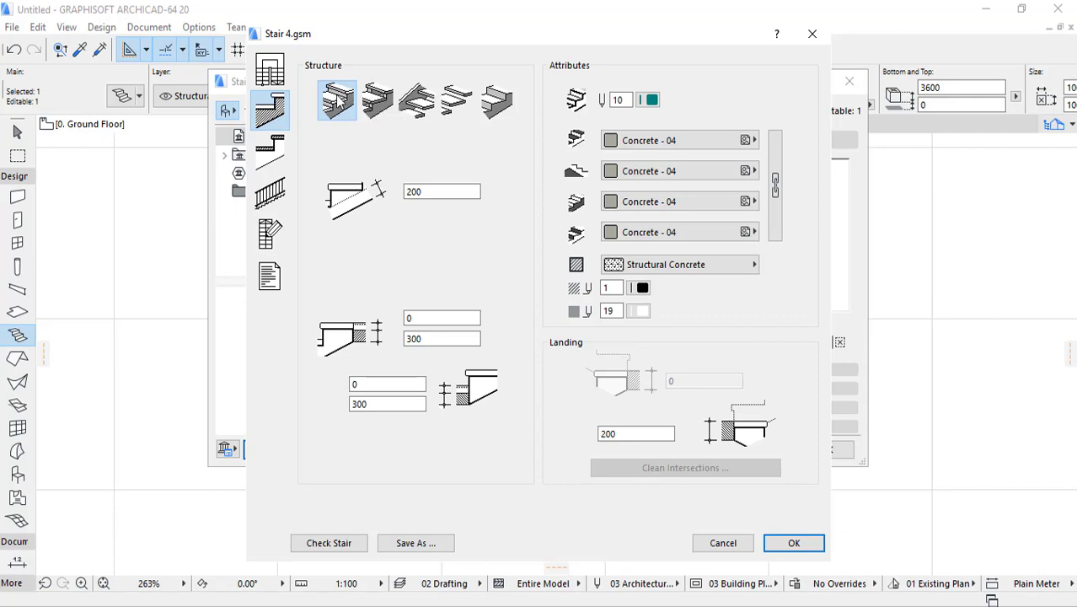
{"action": "left_click", "coordinate": [377, 99]}
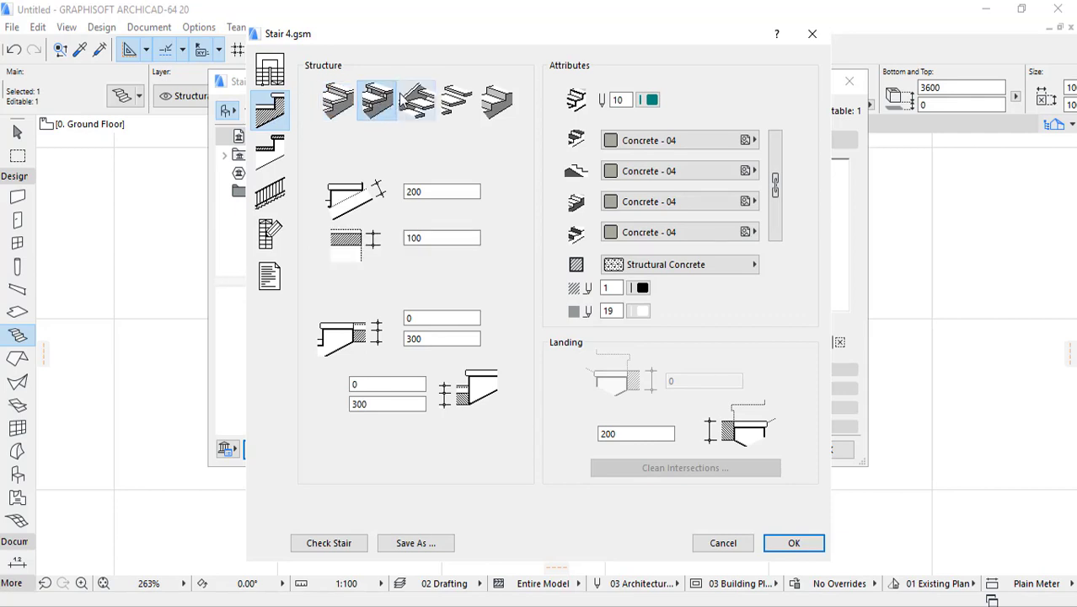
{"action": "left_click", "coordinate": [411, 99]}
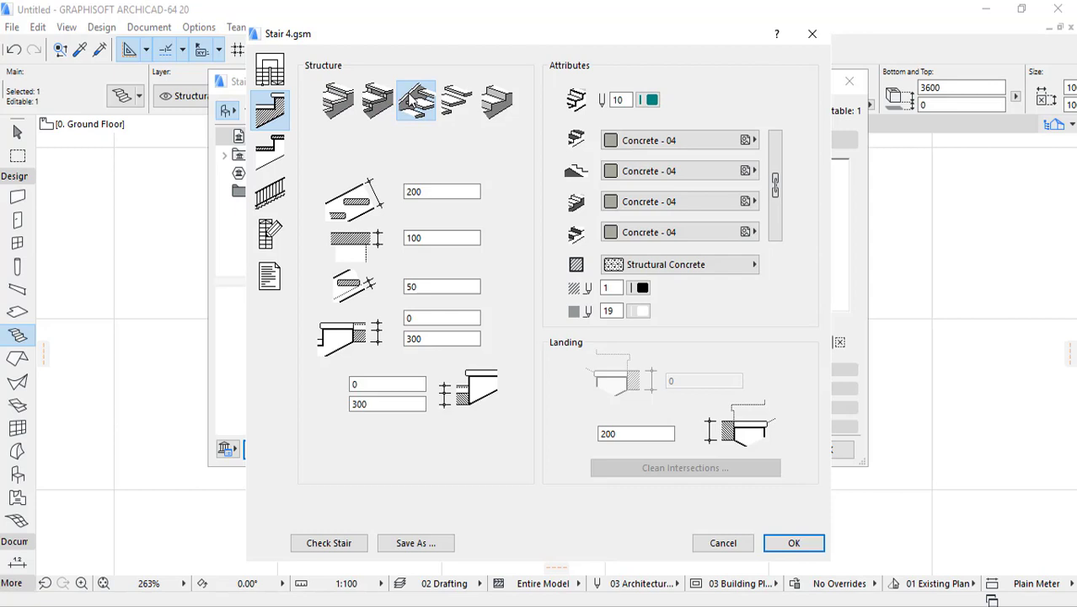
{"action": "left_click", "coordinate": [455, 99]}
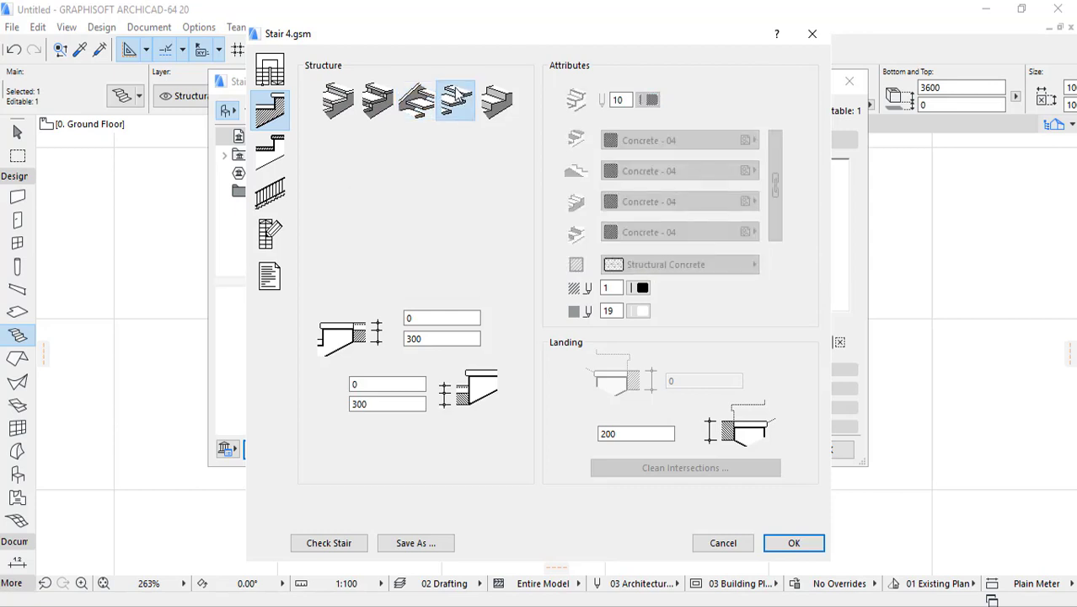
{"action": "left_click", "coordinate": [268, 156]}
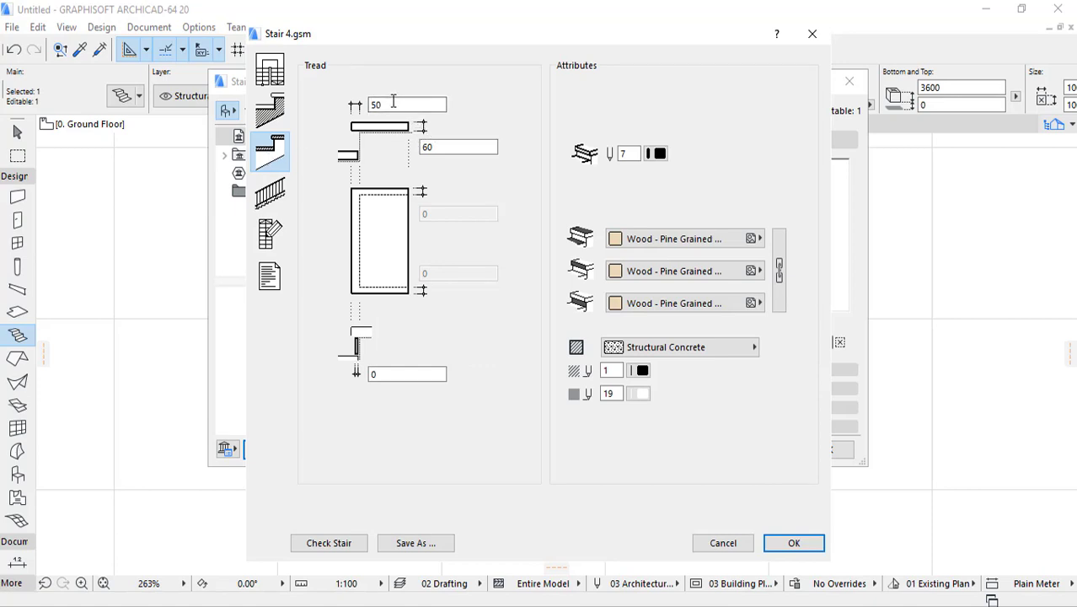
- Change the top tread value from 50 to 20 and the tread thickness from 60 to 70
{"action": "left_click", "coordinate": [436, 147]}
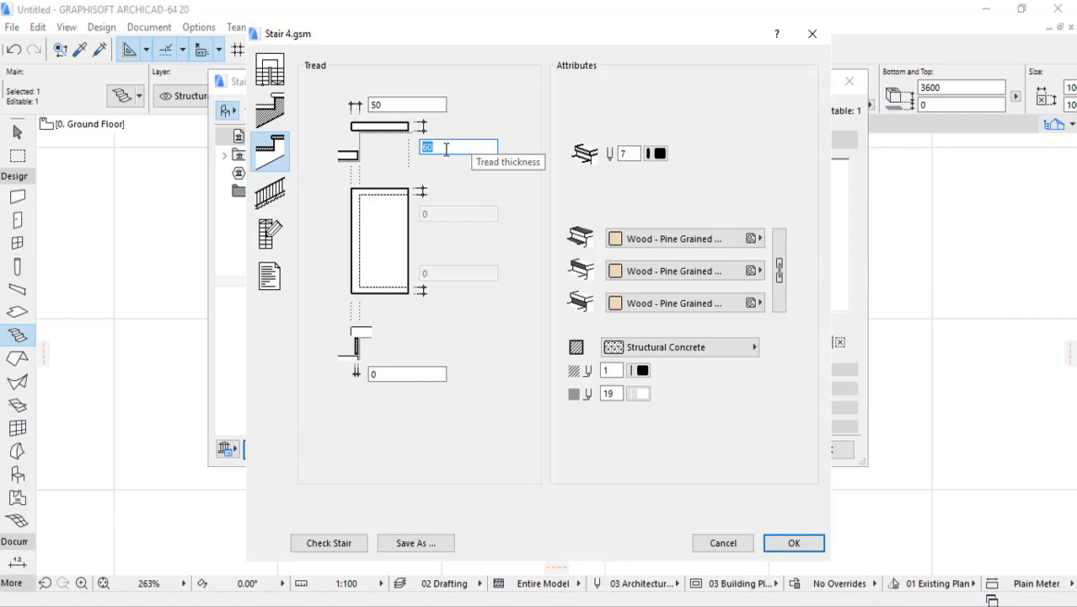
{"action": "double_click", "coordinate": [379, 104]}
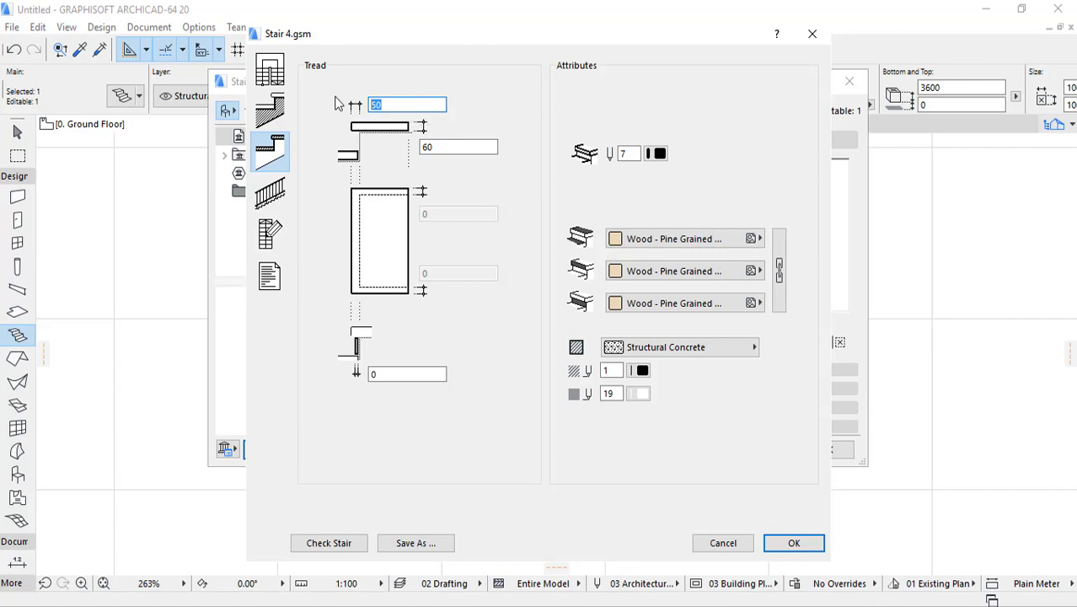
{"action": "double_click", "coordinate": [445, 147]}
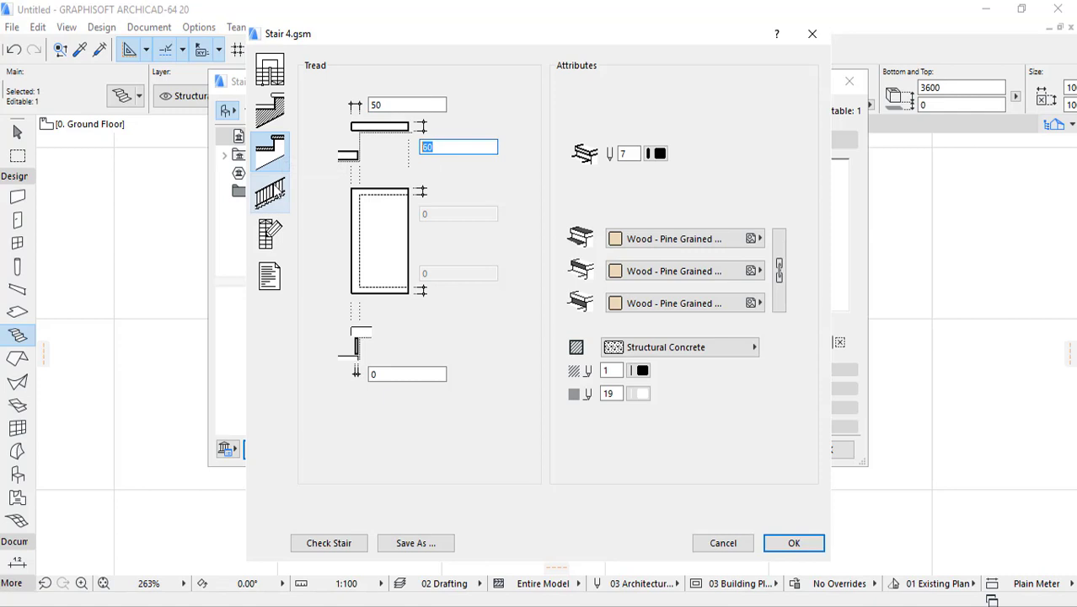
{"action": "double_click", "coordinate": [377, 104]}
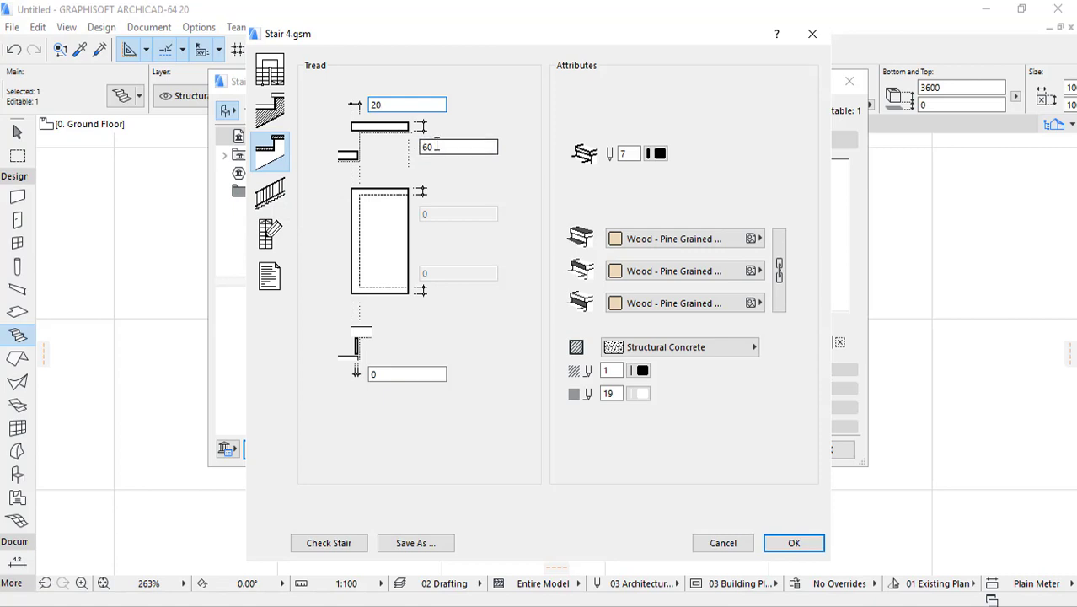
{"action": "double_click", "coordinate": [453, 145]}
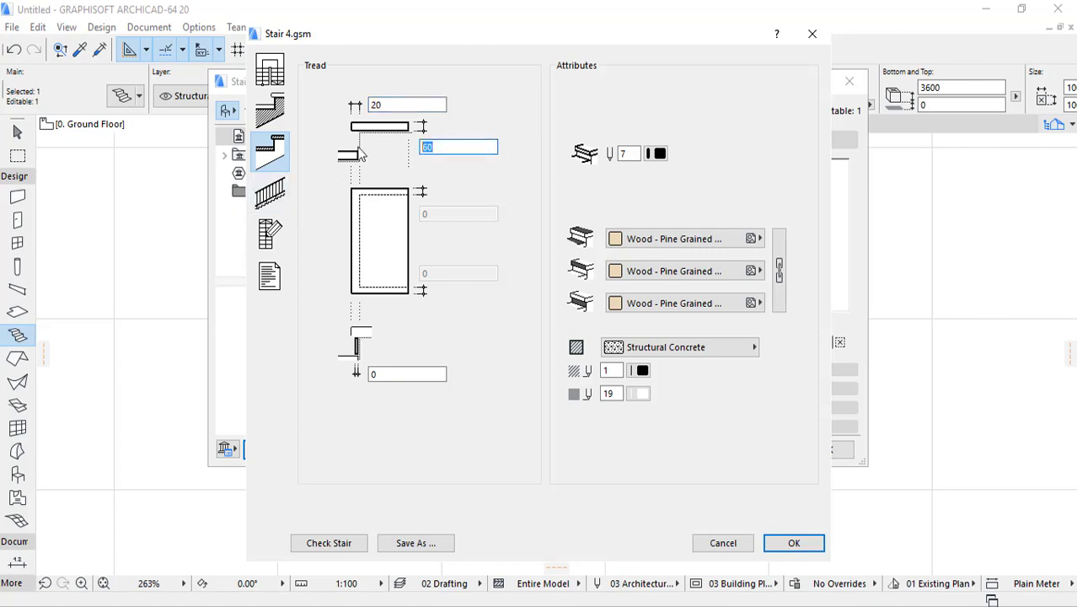
{"action": "left_click", "coordinate": [265, 195]}
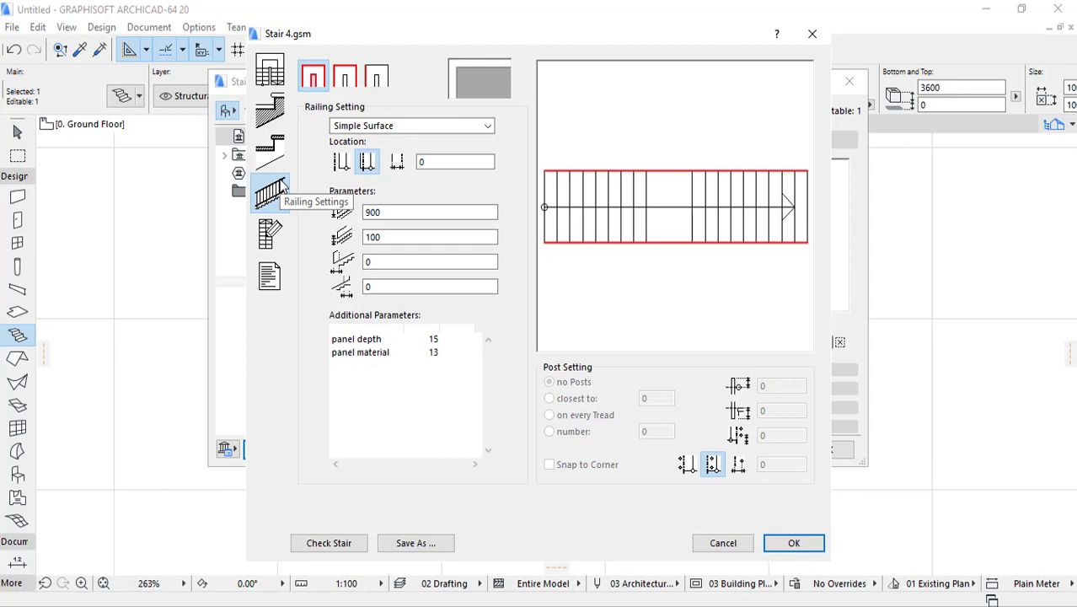
- Set both the upper and lower side railings of Stair 4 to No railing and confirm
{"action": "left_click", "coordinate": [373, 82]}
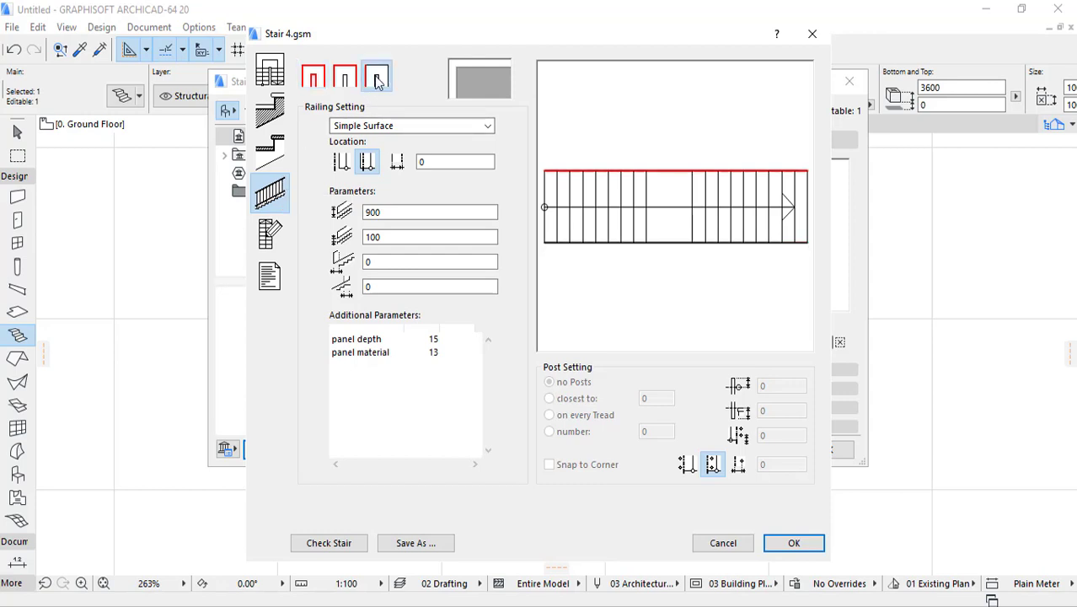
{"action": "left_click", "coordinate": [395, 127]}
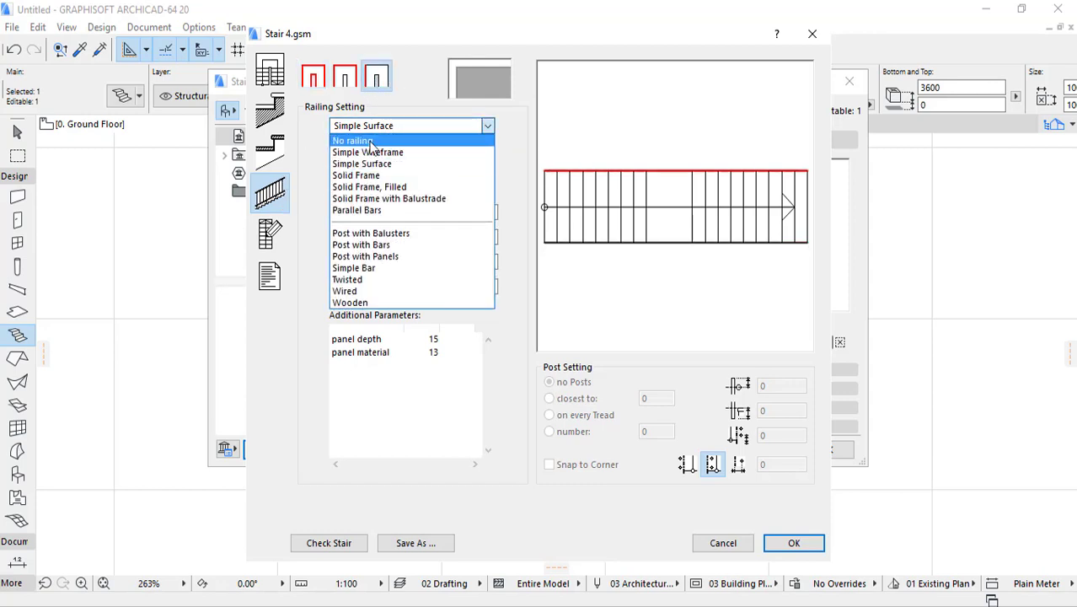
{"action": "left_click", "coordinate": [352, 140]}
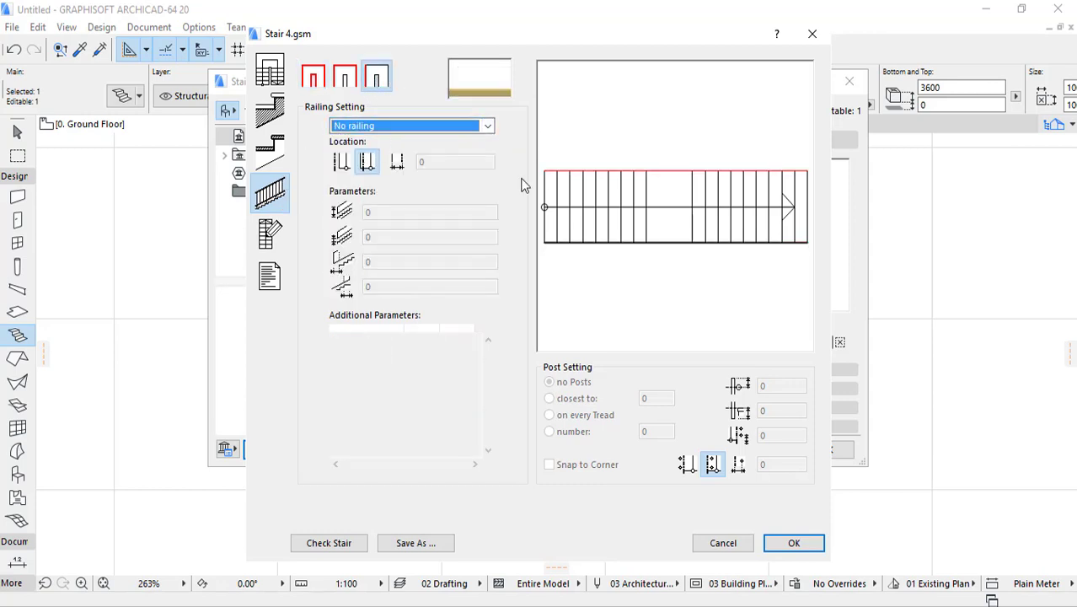
{"action": "left_click", "coordinate": [571, 241]}
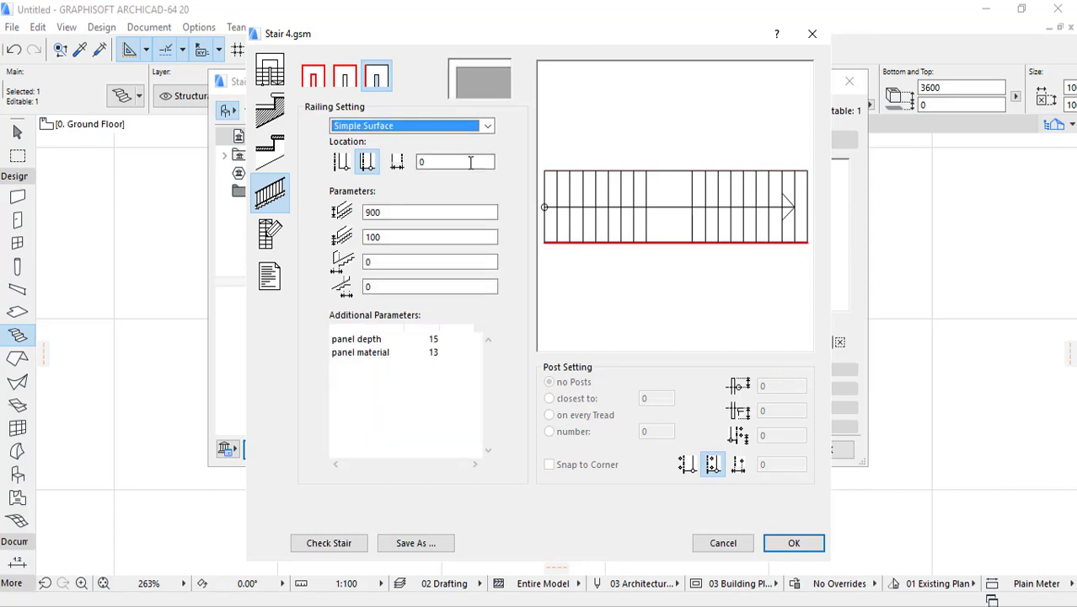
{"action": "left_click", "coordinate": [487, 126]}
{"action": "left_click", "coordinate": [385, 140]}
{"action": "left_click", "coordinate": [560, 171]}
{"action": "left_click", "coordinate": [588, 243]}
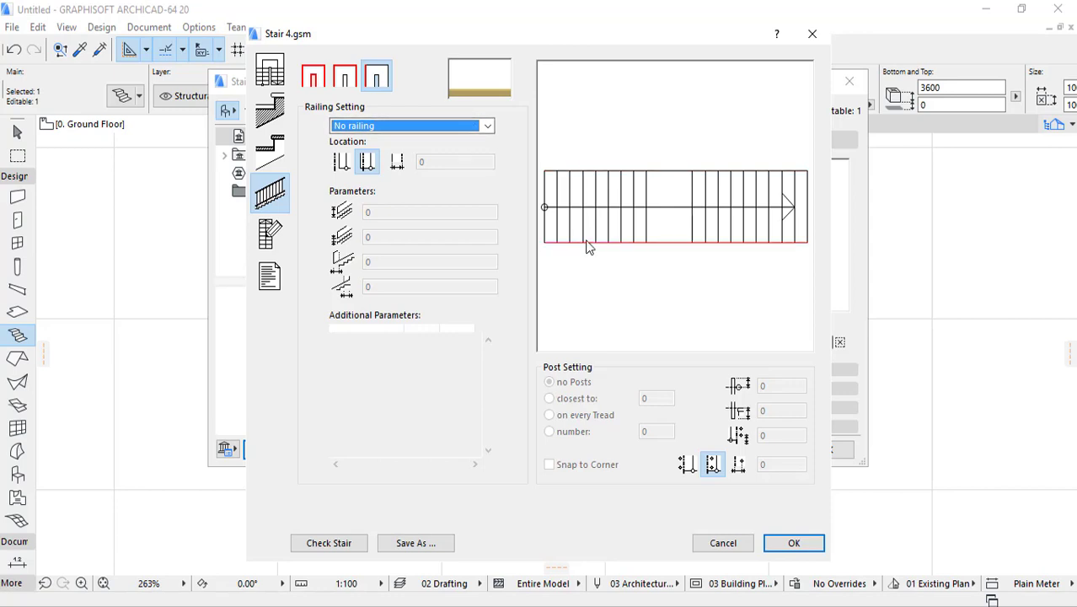
{"action": "left_click", "coordinate": [791, 542]}
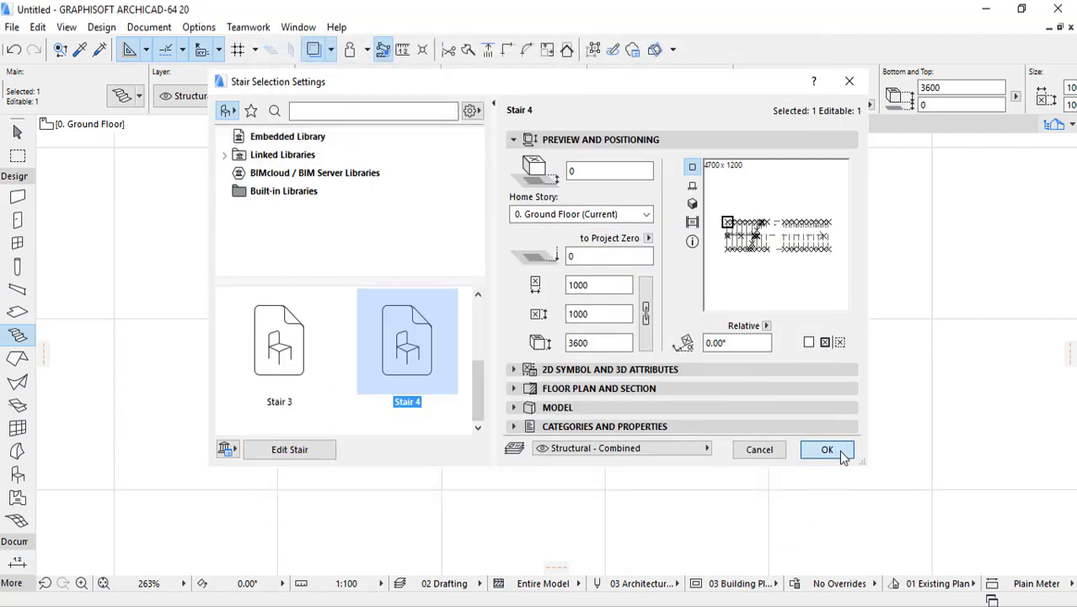
- Confirm the stair's selection settings, deselect the straight stair, and open Stair Default Settings
{"action": "left_click", "coordinate": [843, 448]}
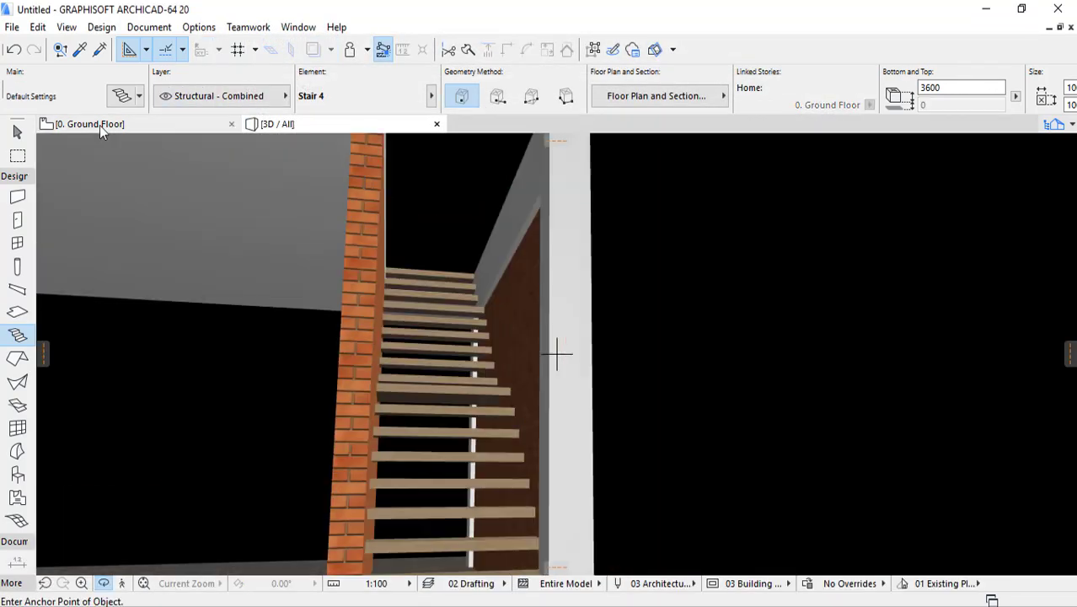
{"action": "left_click", "coordinate": [100, 124]}
{"action": "right_click", "coordinate": [298, 164]}
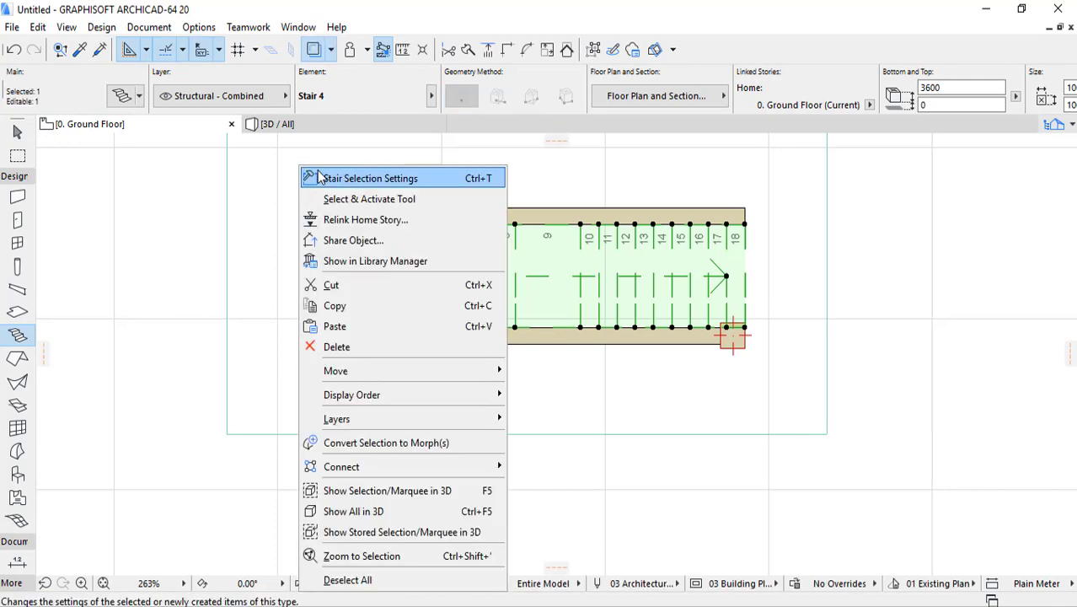
{"action": "left_click", "coordinate": [314, 173]}
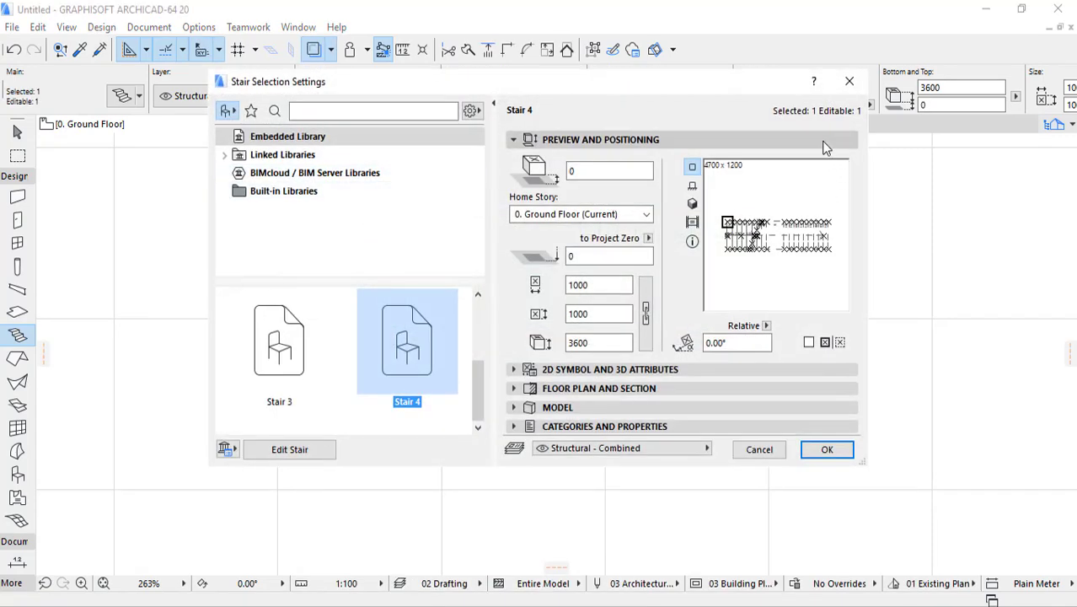
{"action": "left_click", "coordinate": [849, 81]}
{"action": "key", "text": "Escape"}
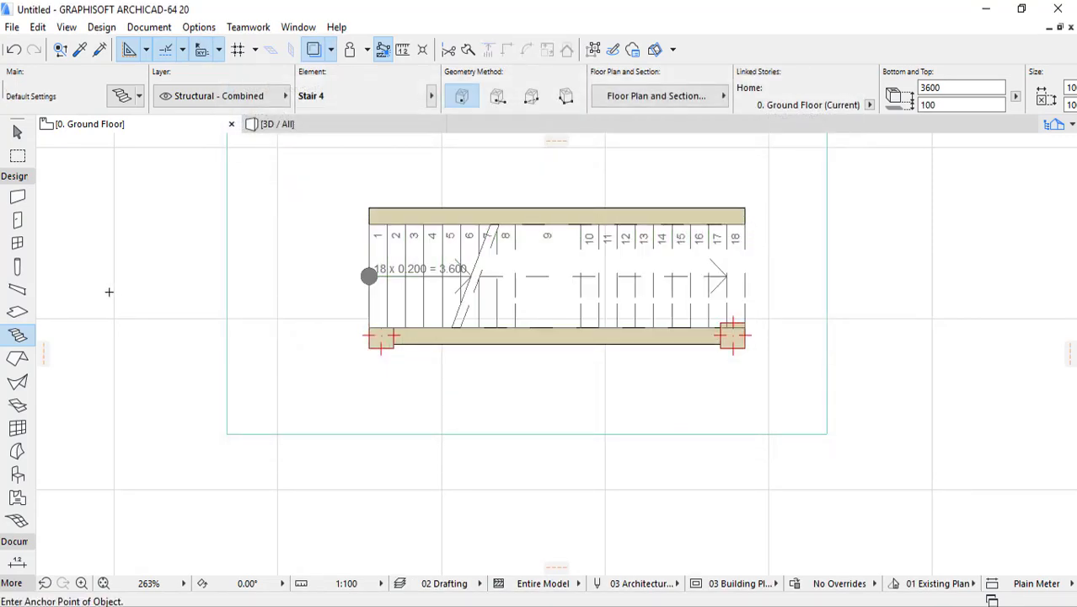
{"action": "double_click", "coordinate": [21, 336]}
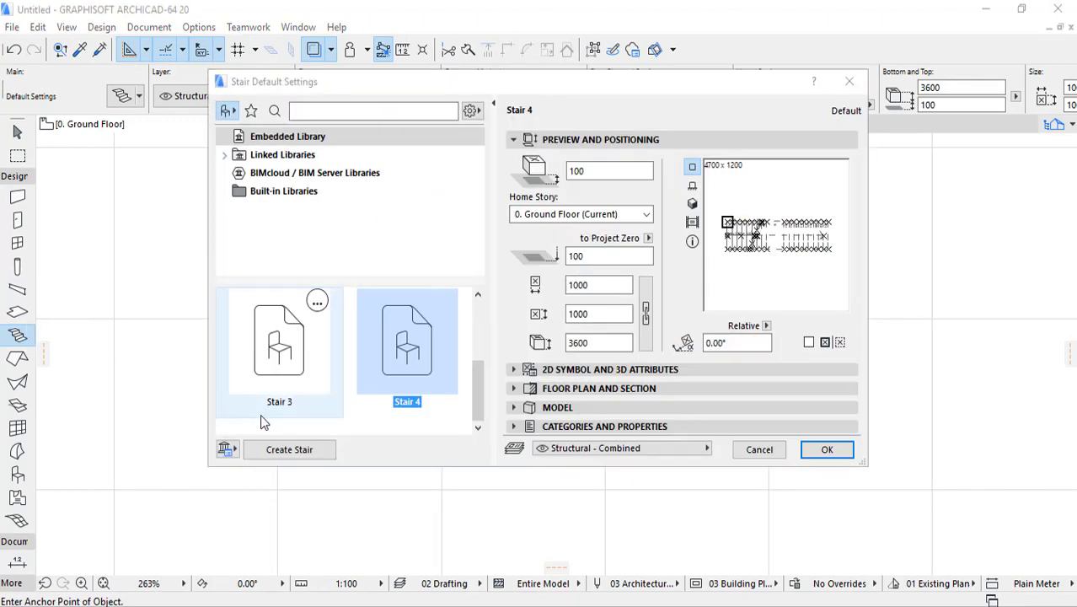
- Start a new custom stair of the U-Return with Landing type
{"action": "left_click", "coordinate": [285, 448]}
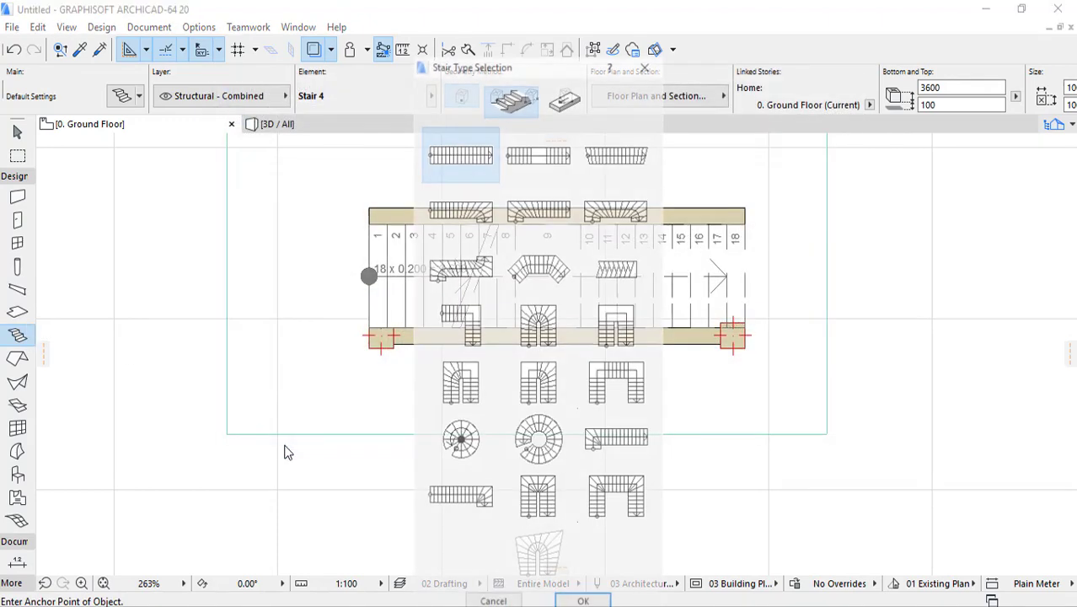
{"action": "left_click", "coordinate": [620, 330]}
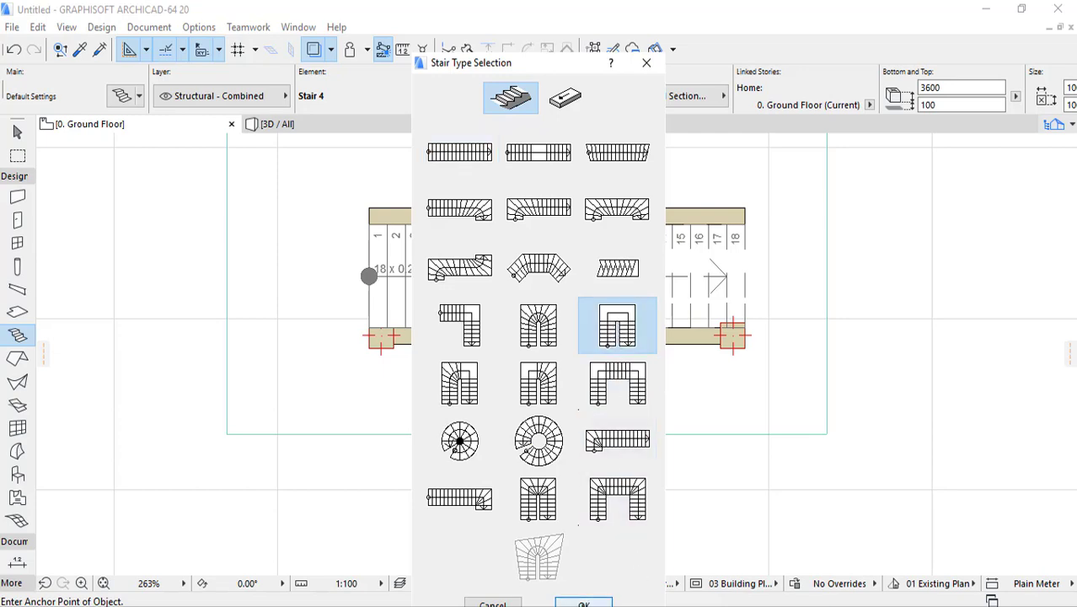
{"action": "left_click", "coordinate": [590, 601]}
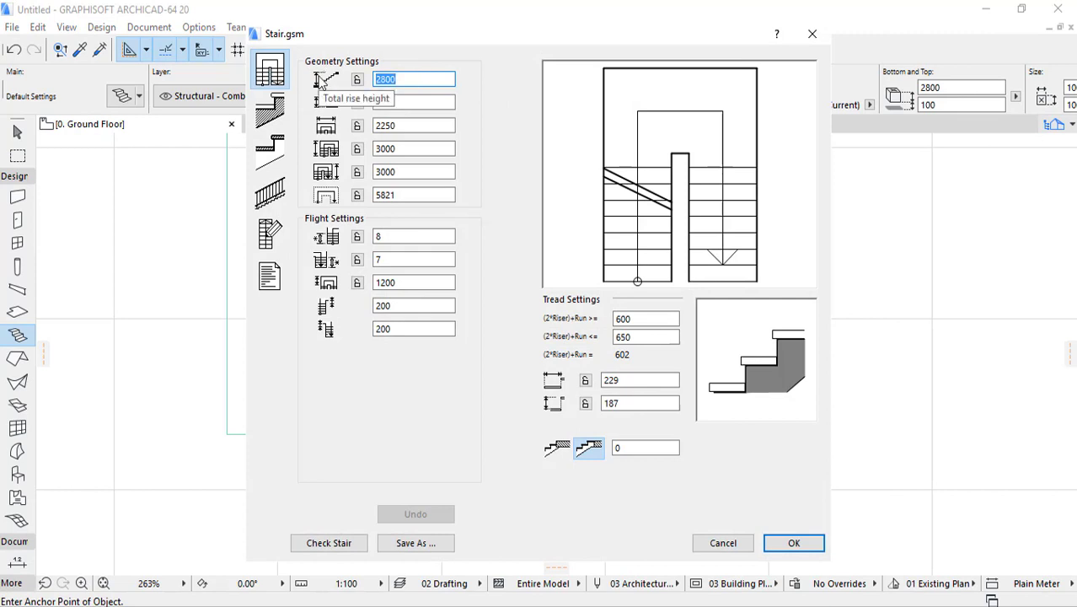
- Set the total rise to 3600 and the flight width to 1200, dismissing the width error
{"action": "type", "text": "36"}
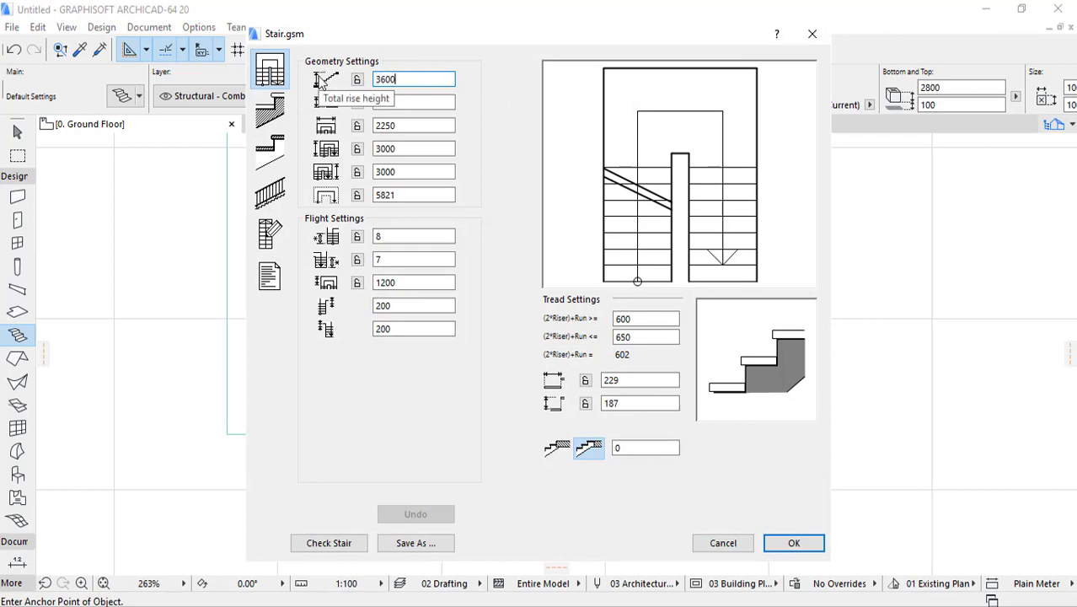
{"action": "left_click", "coordinate": [420, 100]}
{"action": "type", "text": "12"}
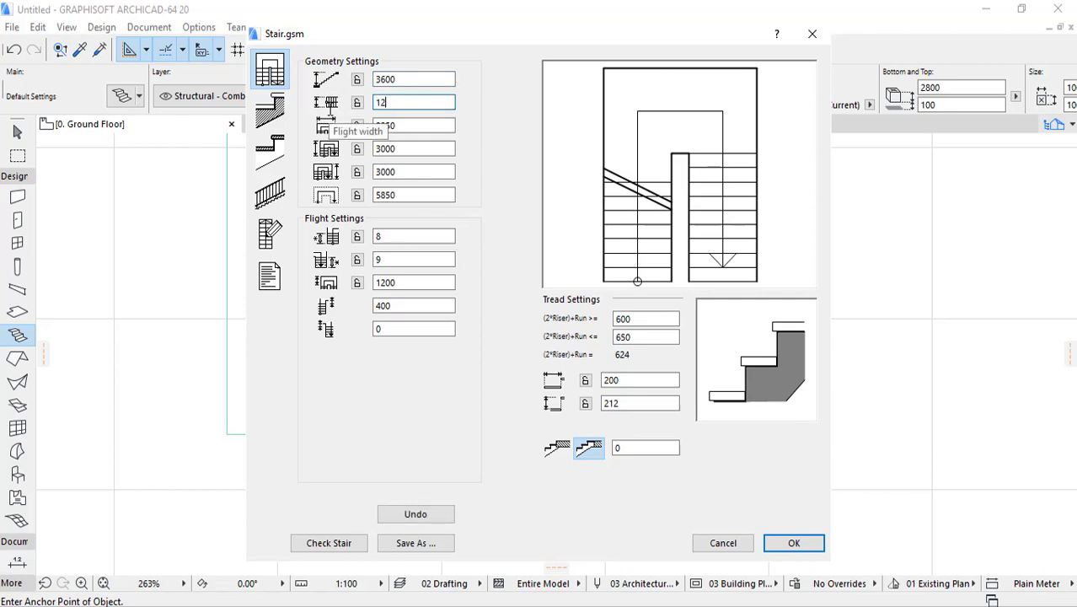
{"action": "left_click", "coordinate": [404, 125]}
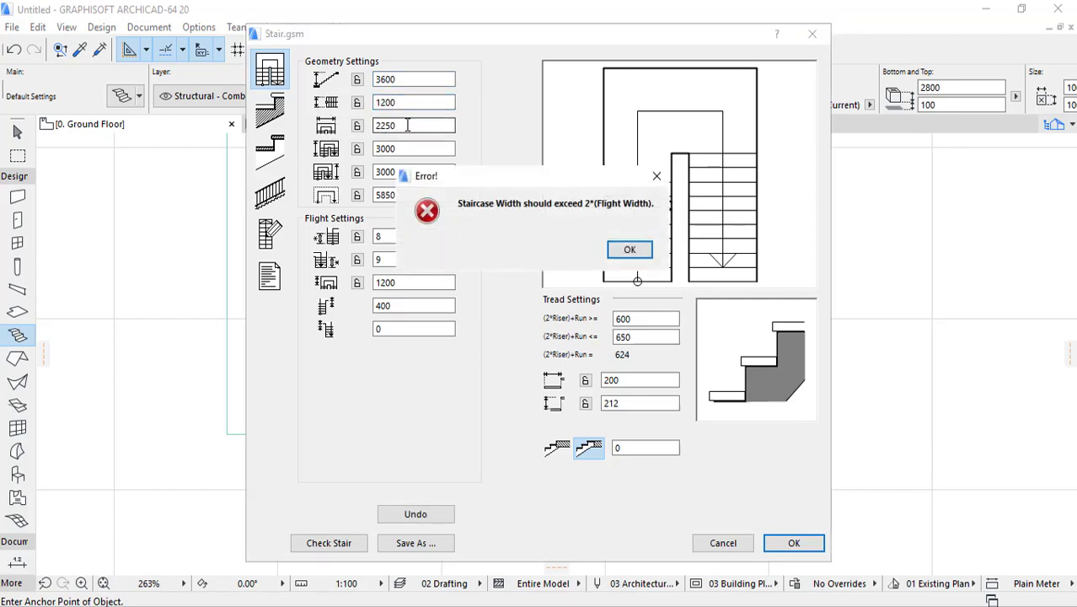
{"action": "left_click", "coordinate": [627, 249]}
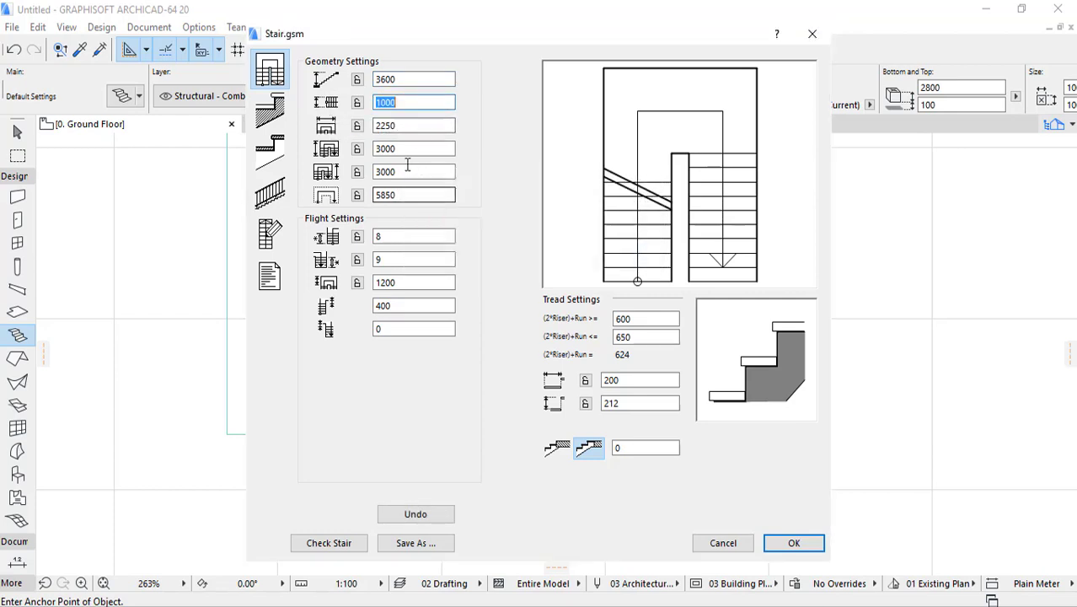
- Change the stair width to 2450 and re-enter the 1200 flight width
{"action": "left_click", "coordinate": [409, 123]}
{"action": "double_click", "coordinate": [409, 124]}
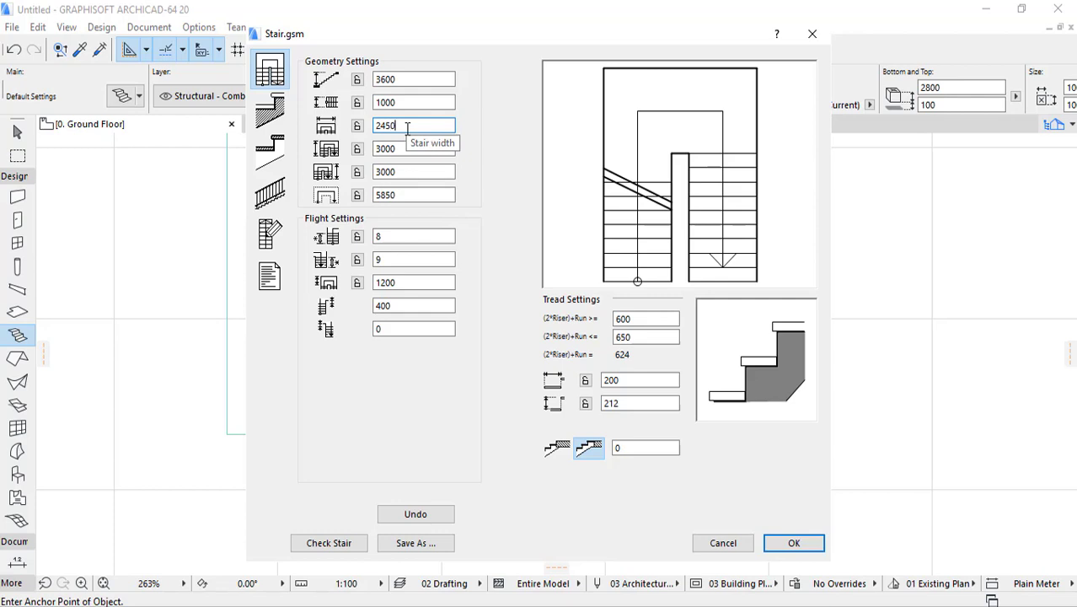
{"action": "key", "text": "Tab"}
{"action": "double_click", "coordinate": [396, 102]}
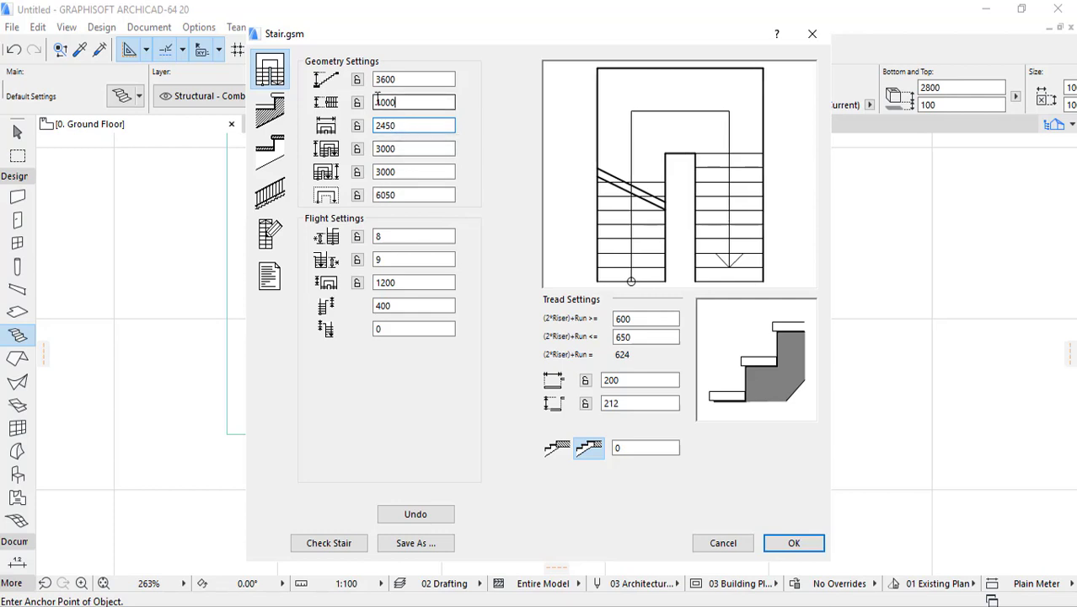
{"action": "type", "text": "1"}
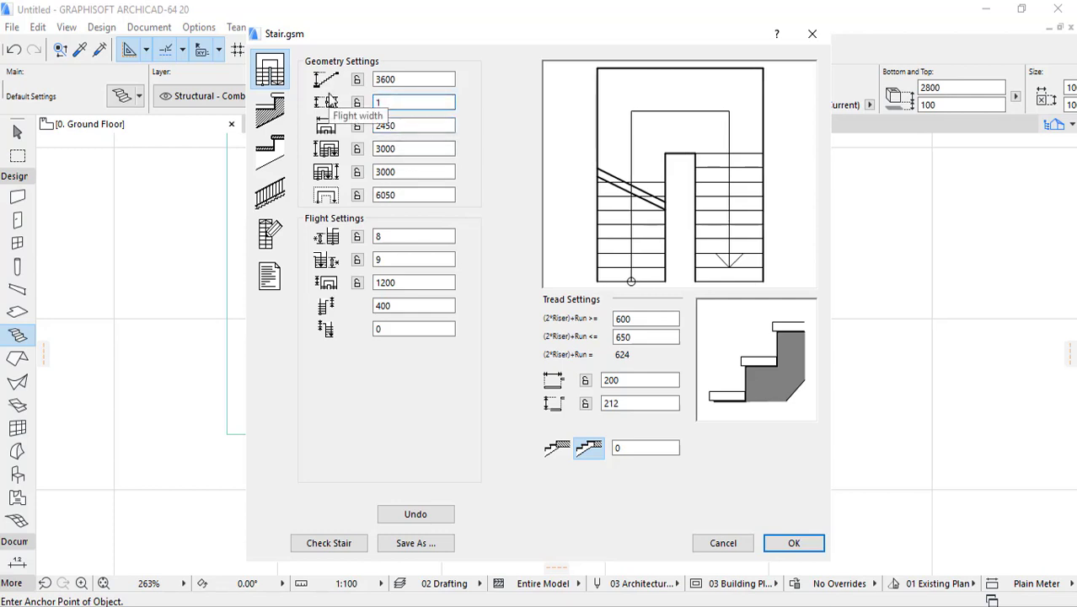
{"action": "key", "text": "Return"}
{"action": "double_click", "coordinate": [404, 100]}
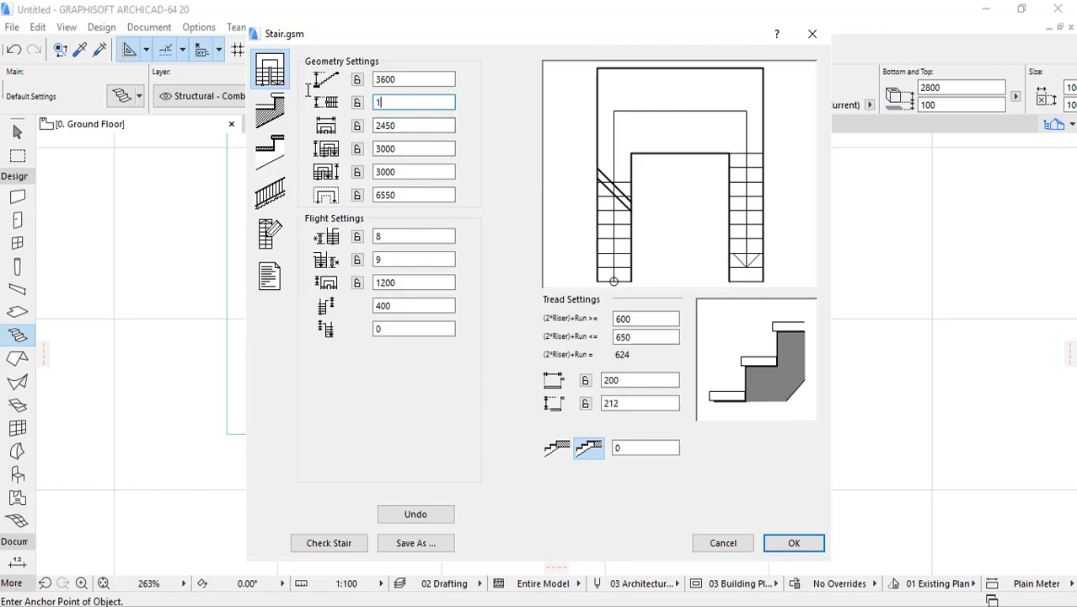
{"action": "left_click", "coordinate": [409, 149]}
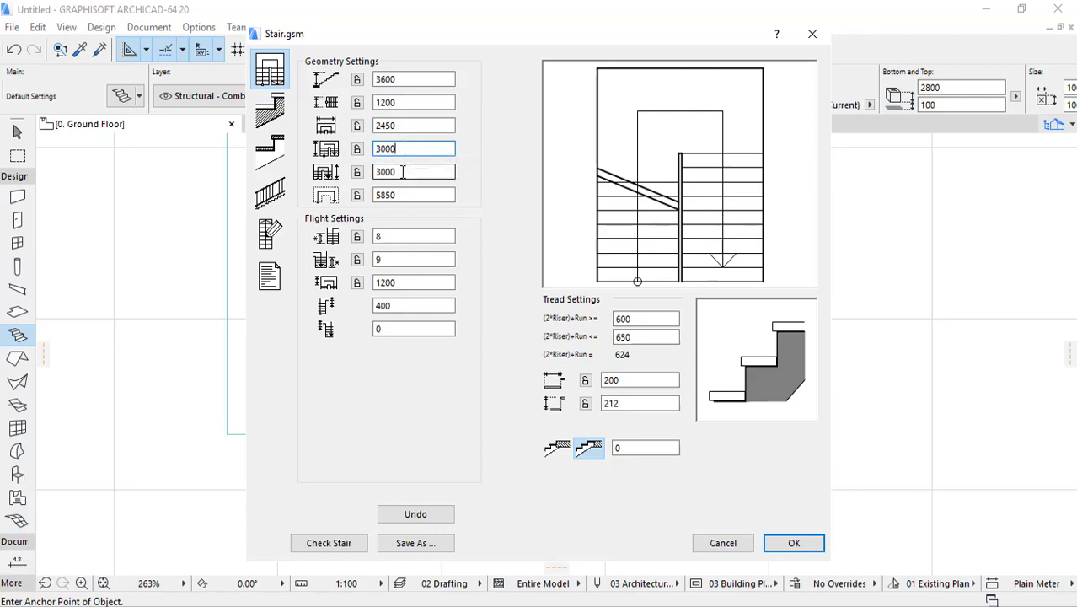
{"action": "left_click", "coordinate": [272, 114]}
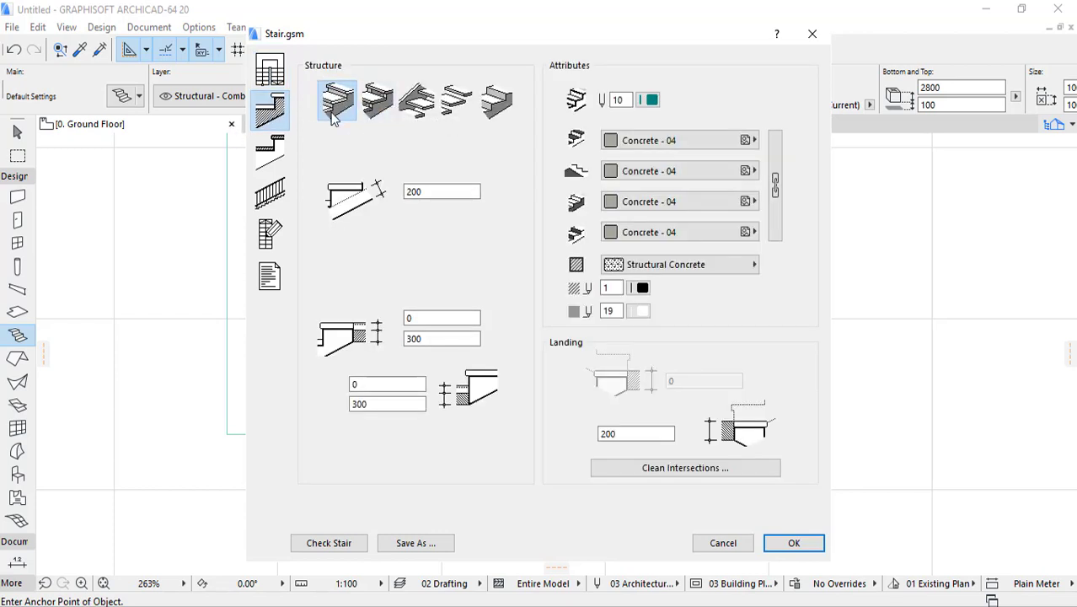
- Bring up the railing settings and select the left outer railing, still Simple Surface
{"action": "left_click", "coordinate": [269, 152]}
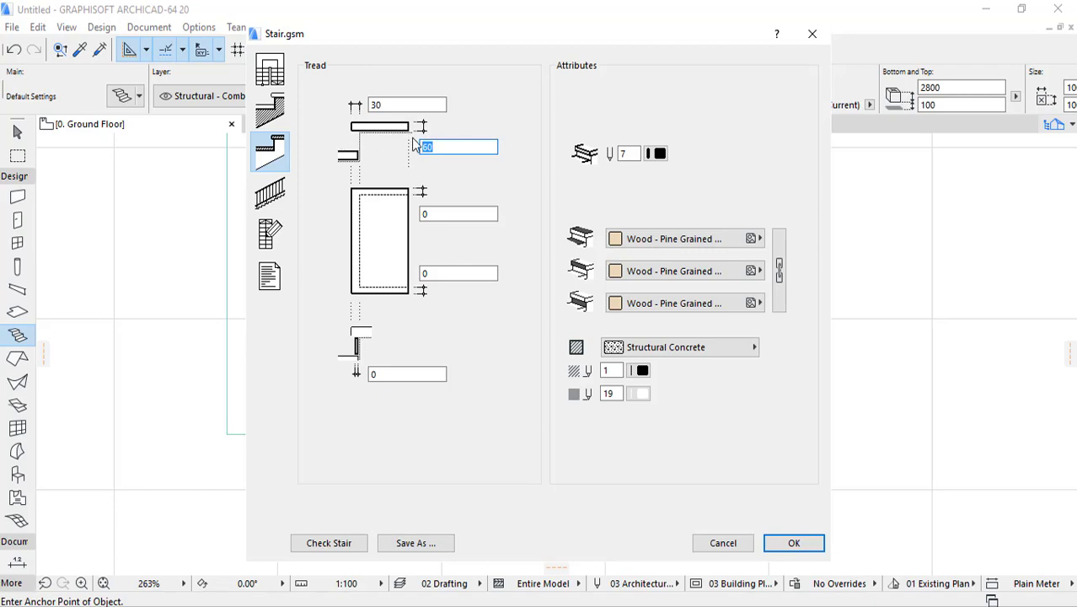
{"action": "left_click", "coordinate": [270, 194]}
{"action": "left_click", "coordinate": [399, 126]}
{"action": "left_click", "coordinate": [376, 77]}
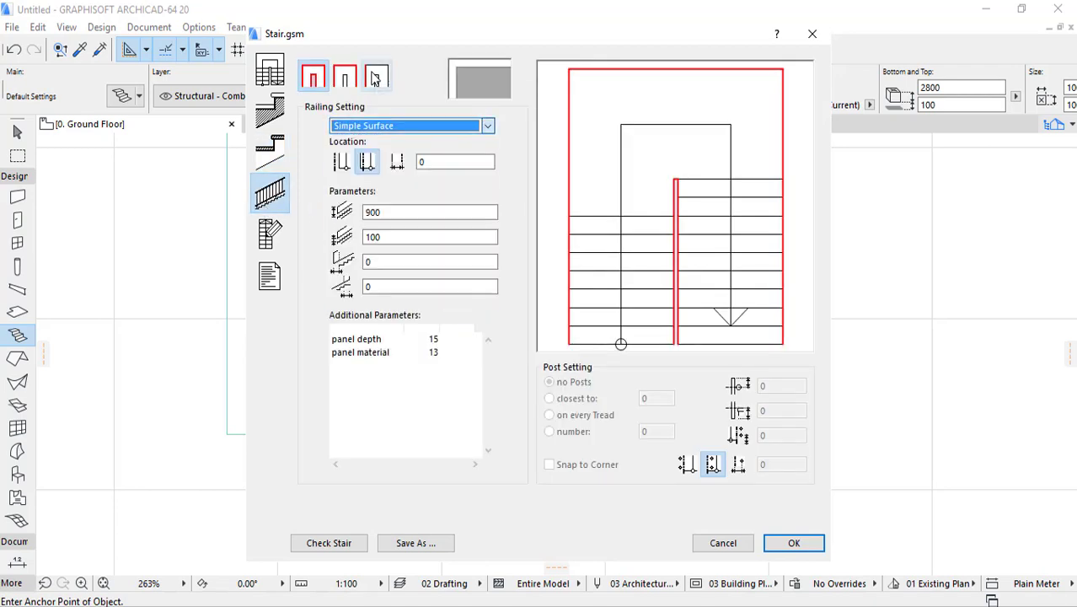
- Set the first railing and the right railing to Post with Balusters
{"action": "left_click", "coordinate": [401, 127]}
{"action": "left_click", "coordinate": [403, 217]}
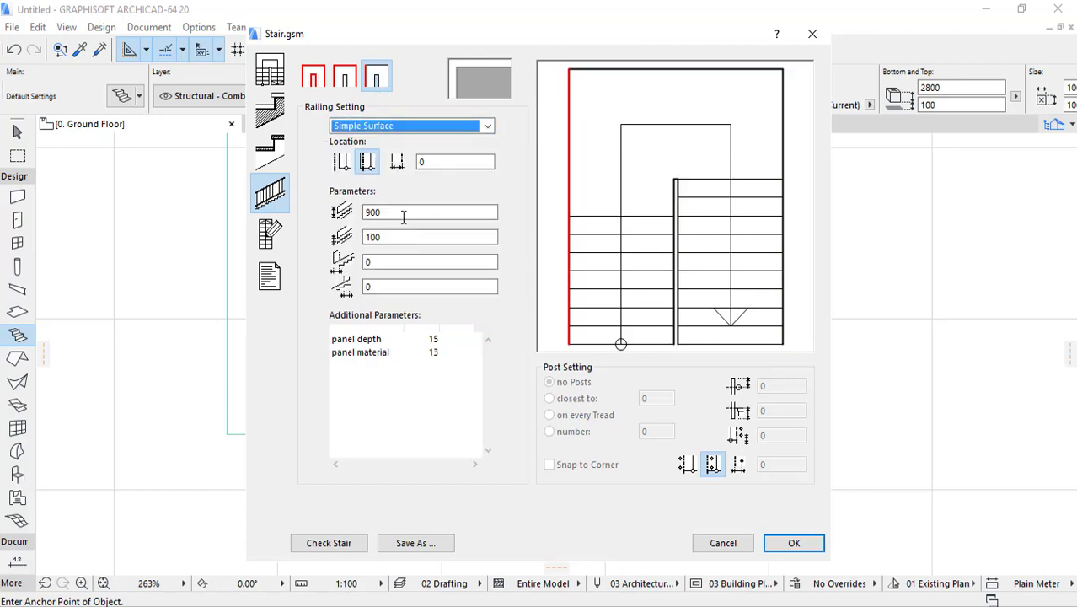
{"action": "left_click", "coordinate": [474, 126]}
{"action": "left_click", "coordinate": [423, 234]}
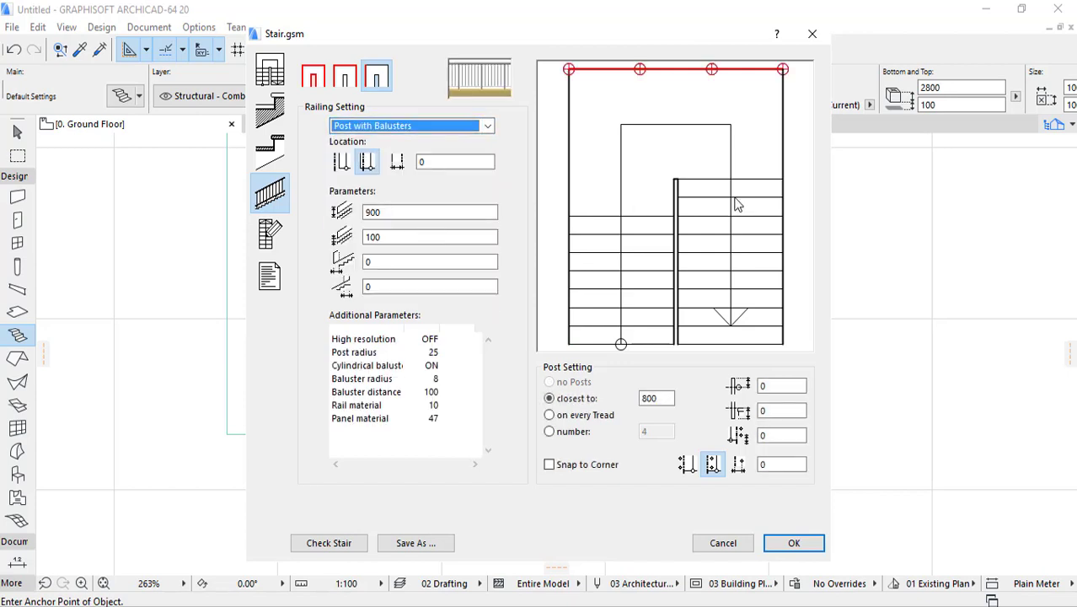
{"action": "key", "text": "Up"}
{"action": "left_click", "coordinate": [435, 132]}
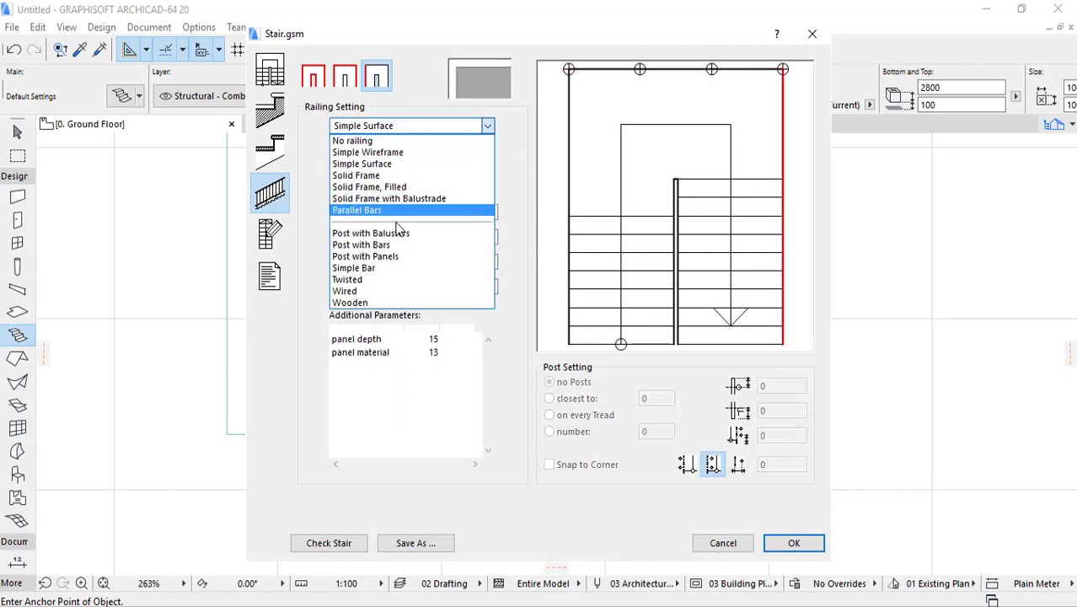
{"action": "left_click", "coordinate": [405, 233]}
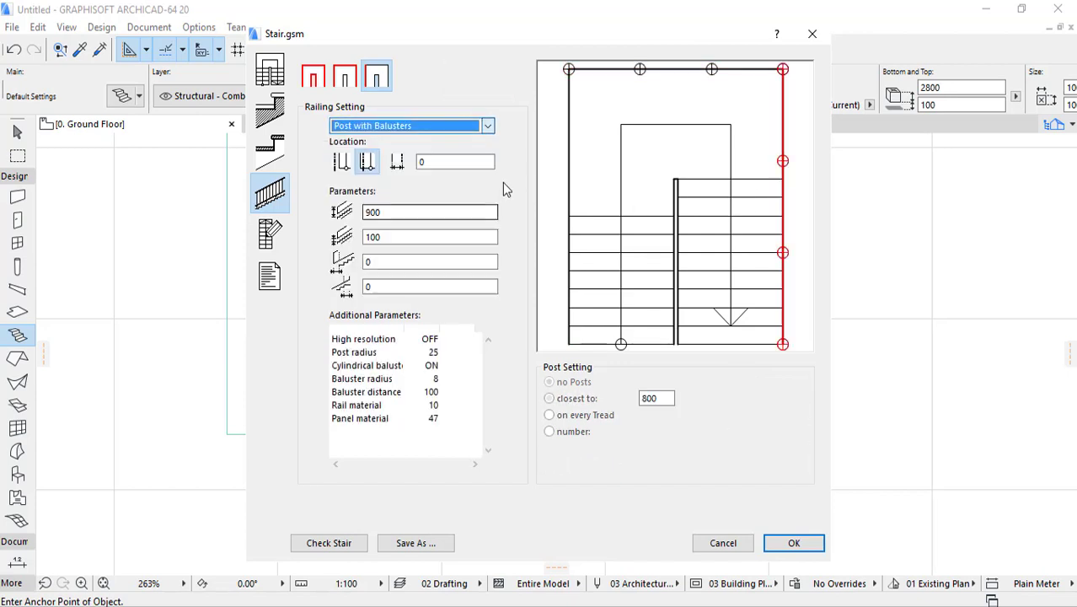
- Set the left railing and the inner middle railing to Post with Balusters
{"action": "left_click", "coordinate": [567, 149]}
{"action": "left_click", "coordinate": [452, 132]}
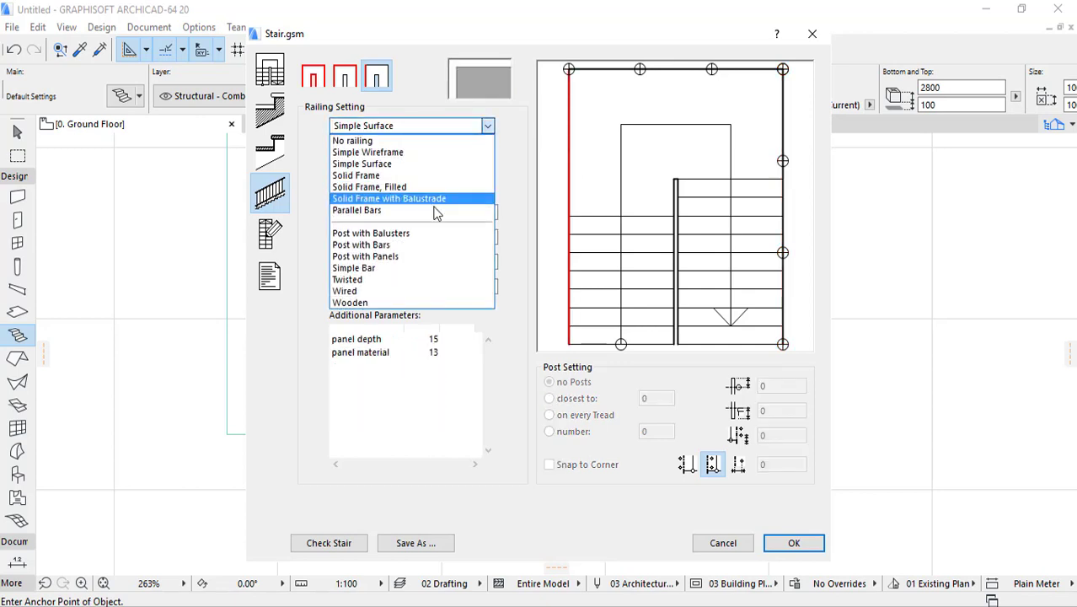
{"action": "left_click", "coordinate": [433, 233]}
{"action": "left_click", "coordinate": [674, 187]}
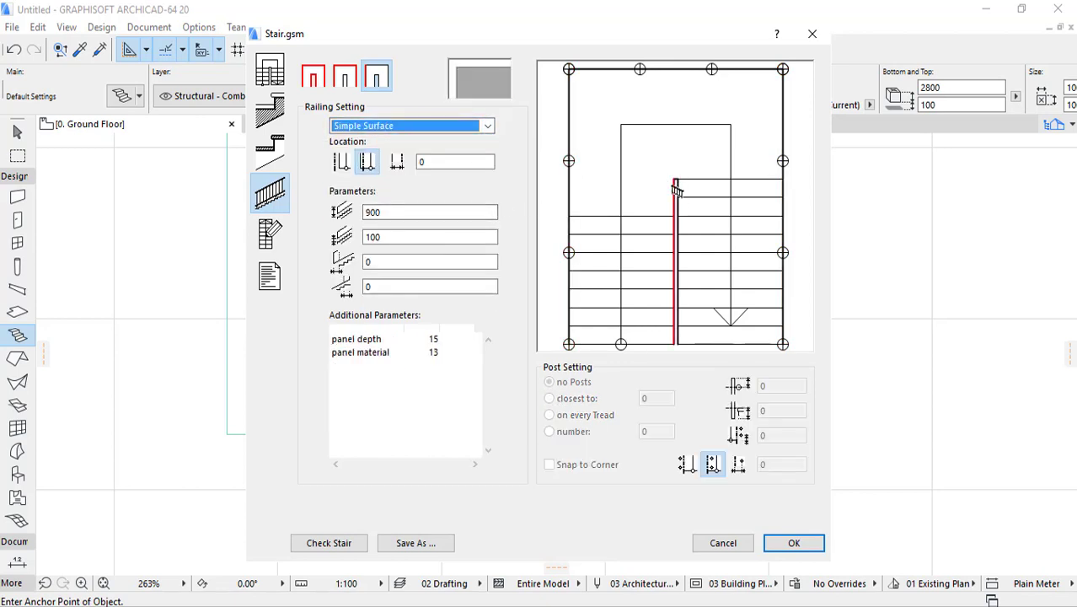
{"action": "left_click", "coordinate": [354, 125]}
{"action": "left_click", "coordinate": [389, 234]}
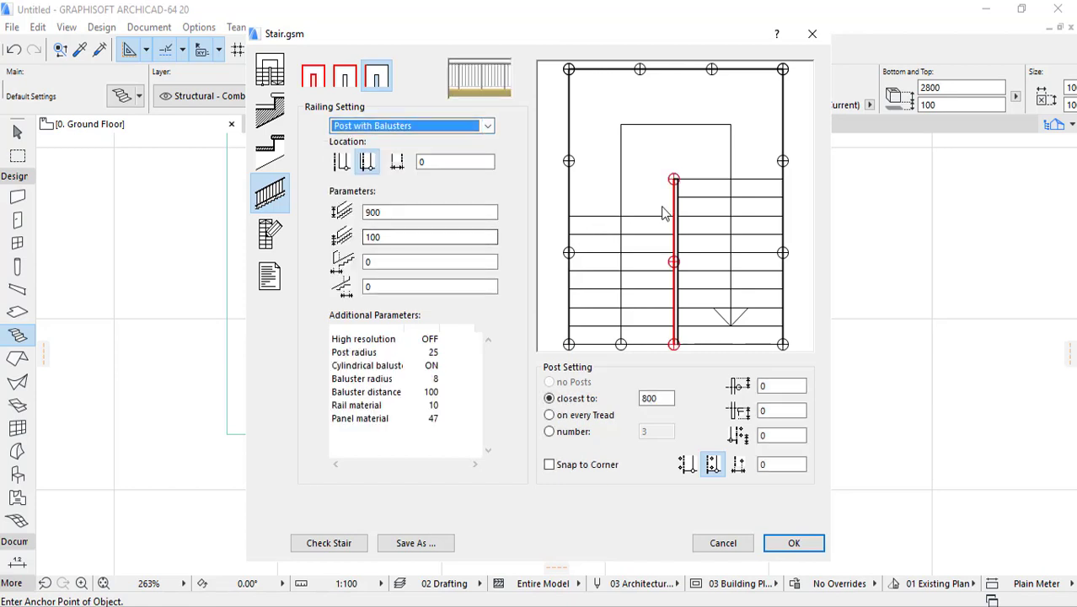
{"action": "left_click", "coordinate": [676, 196]}
{"action": "left_click", "coordinate": [481, 128]}
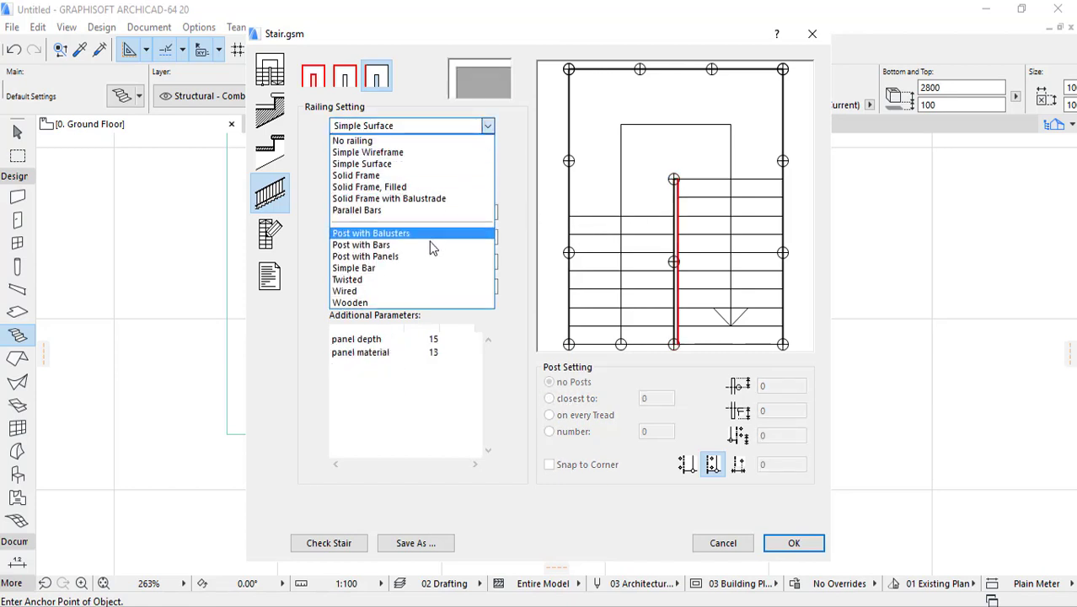
{"action": "left_click", "coordinate": [389, 234]}
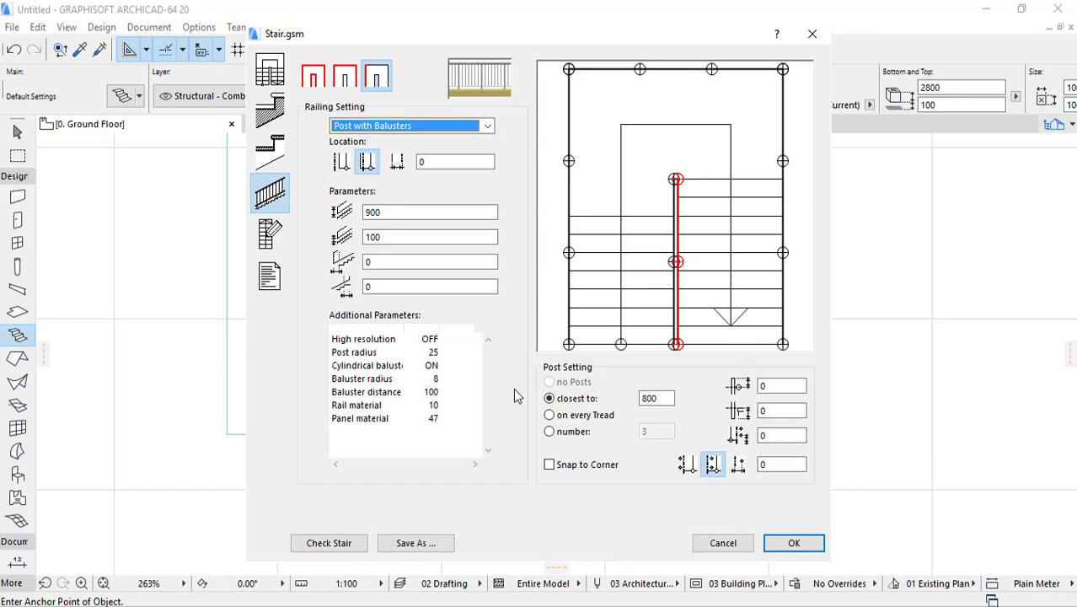
{"action": "left_click", "coordinate": [269, 153]}
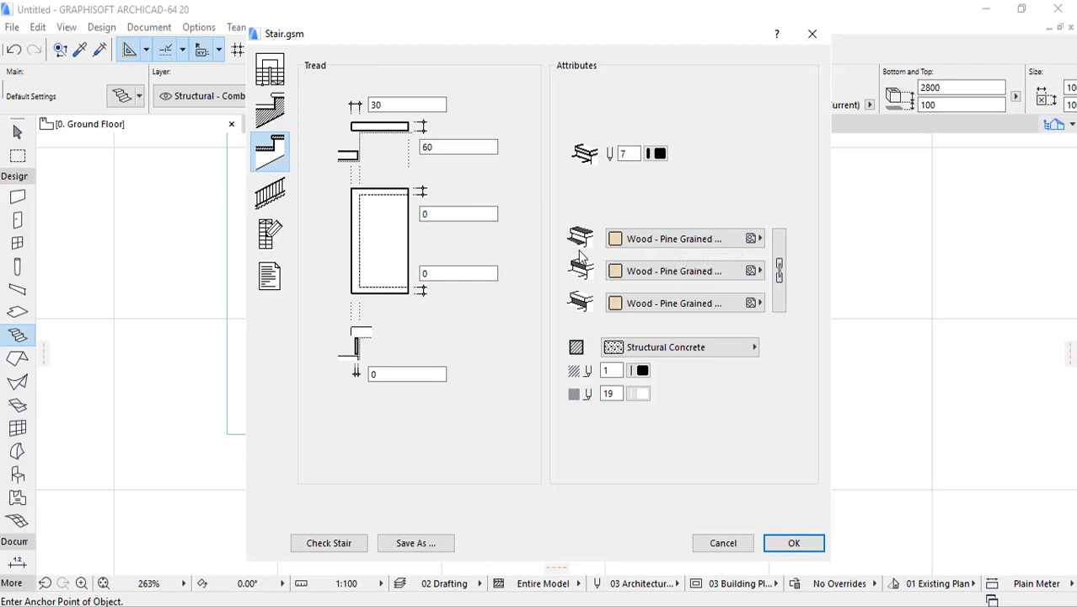
- Set tread materials to Paint - Glossy White, Paint - Ivory Black and Paint - Golden Ochre, then save the stair
{"action": "left_click", "coordinate": [658, 239]}
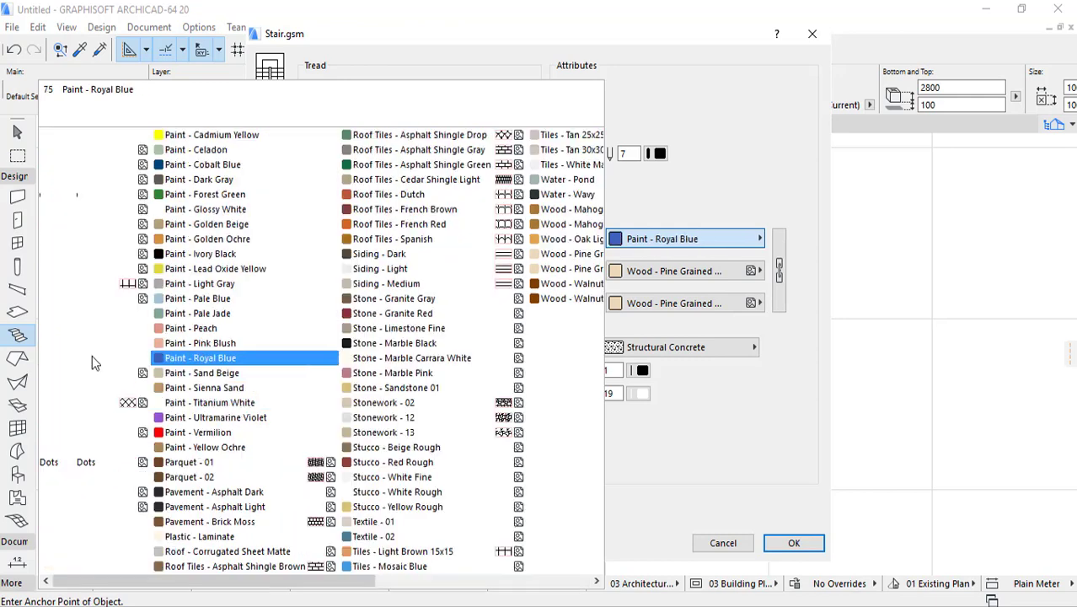
{"action": "scroll", "coordinate": [96, 360], "scroll_direction": "up", "scroll_amount": 3}
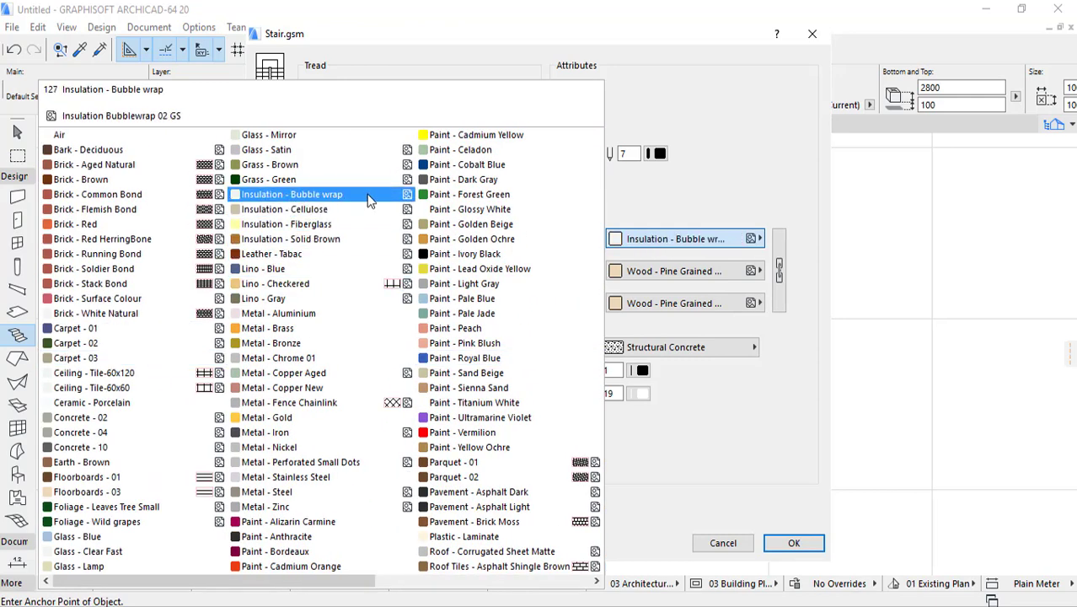
{"action": "left_click", "coordinate": [459, 209]}
{"action": "left_click", "coordinate": [681, 271]}
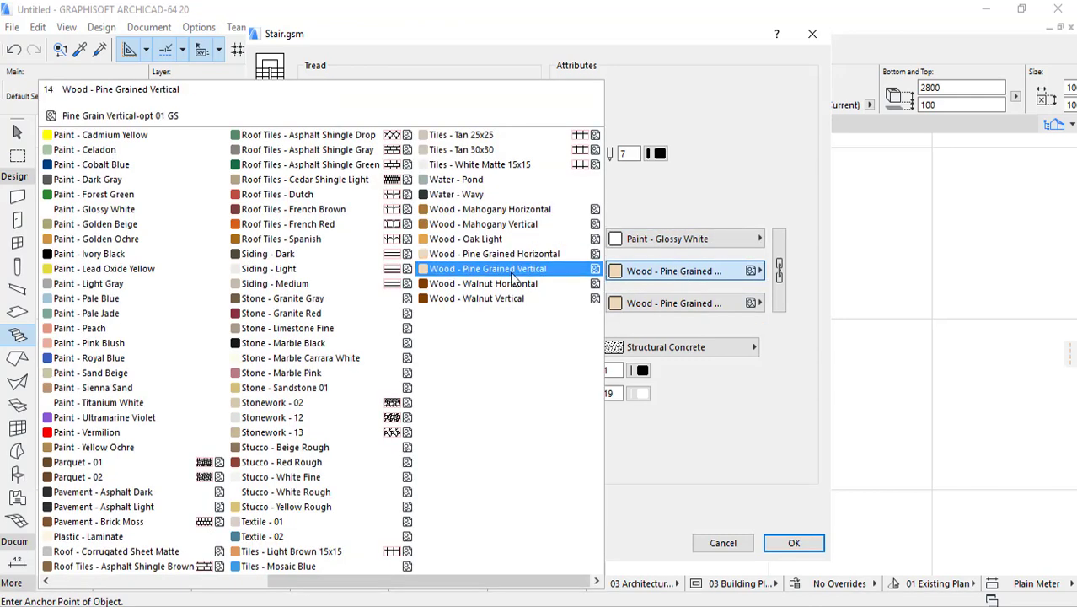
{"action": "left_click", "coordinate": [159, 253]}
{"action": "left_click", "coordinate": [681, 303]}
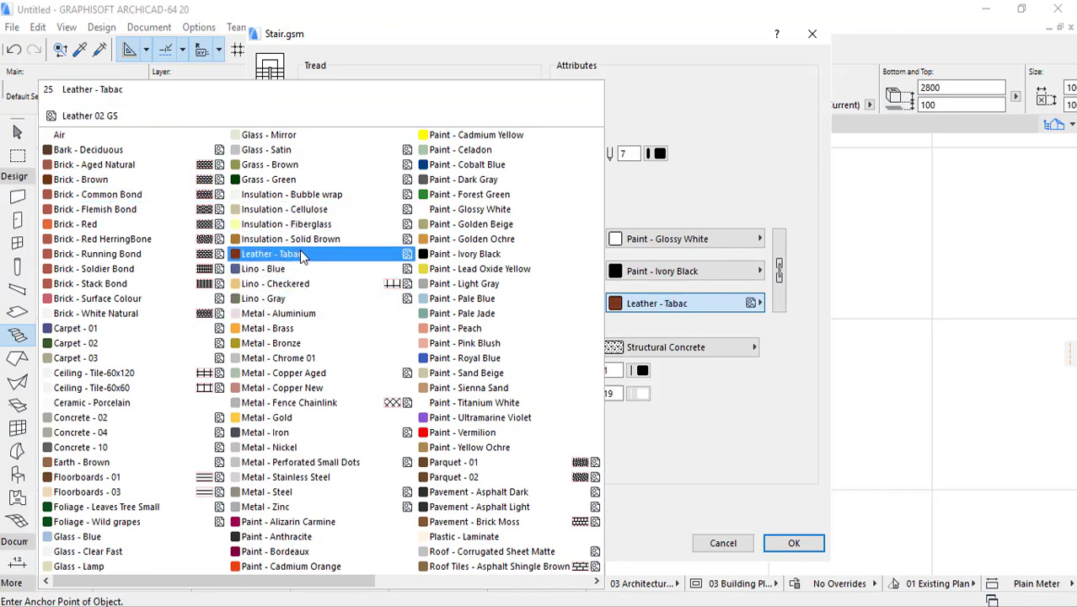
{"action": "left_click", "coordinate": [463, 236]}
{"action": "left_click", "coordinate": [791, 546]}
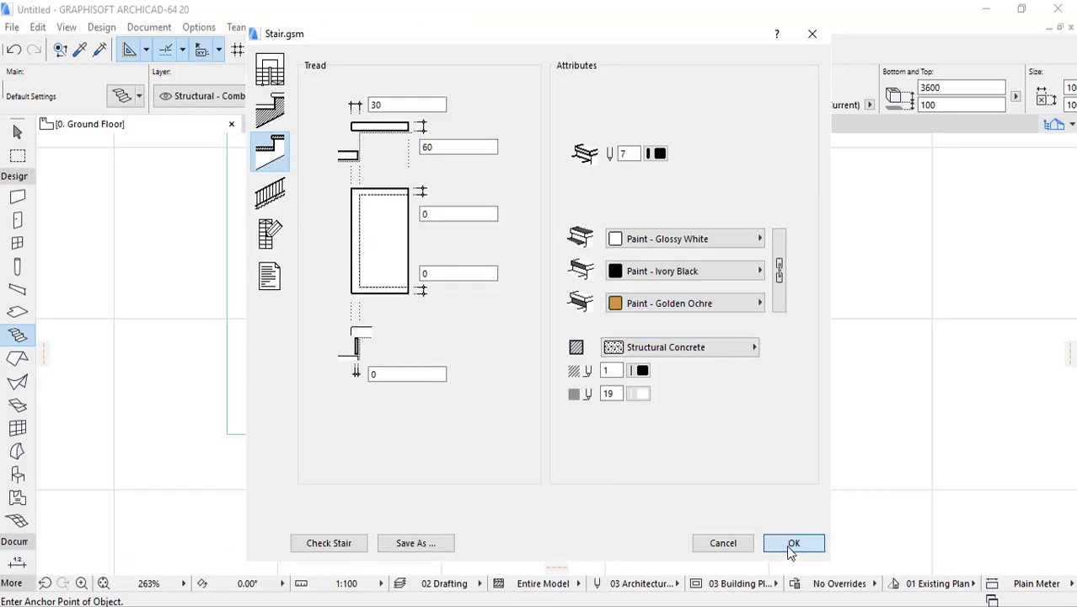
{"action": "left_click", "coordinate": [788, 452]}
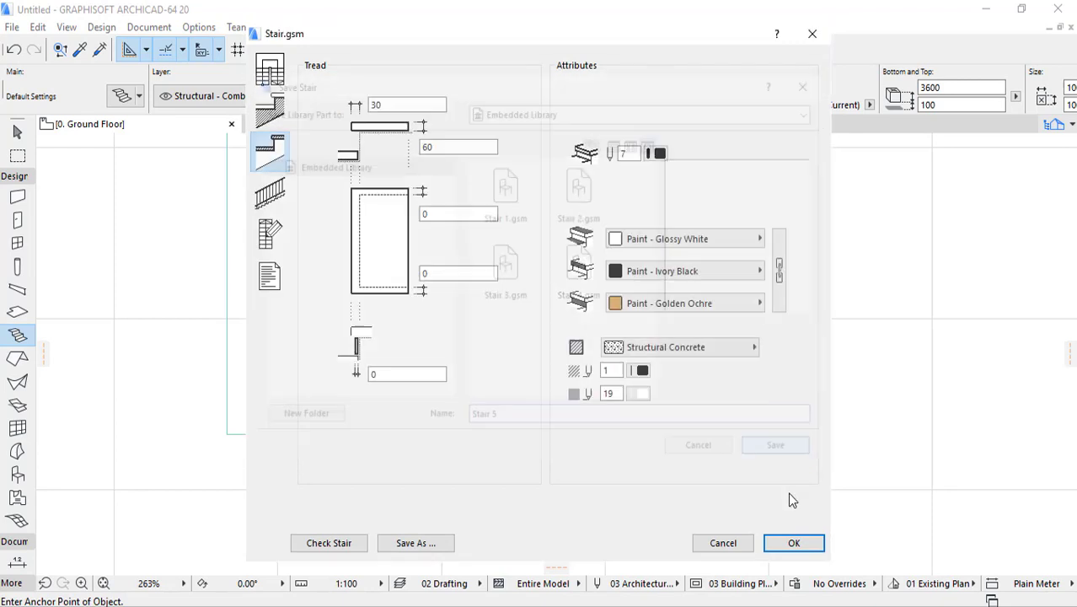
- Place the second U-return stair on the ground floor and rotate it 180°
{"action": "left_click", "coordinate": [793, 540]}
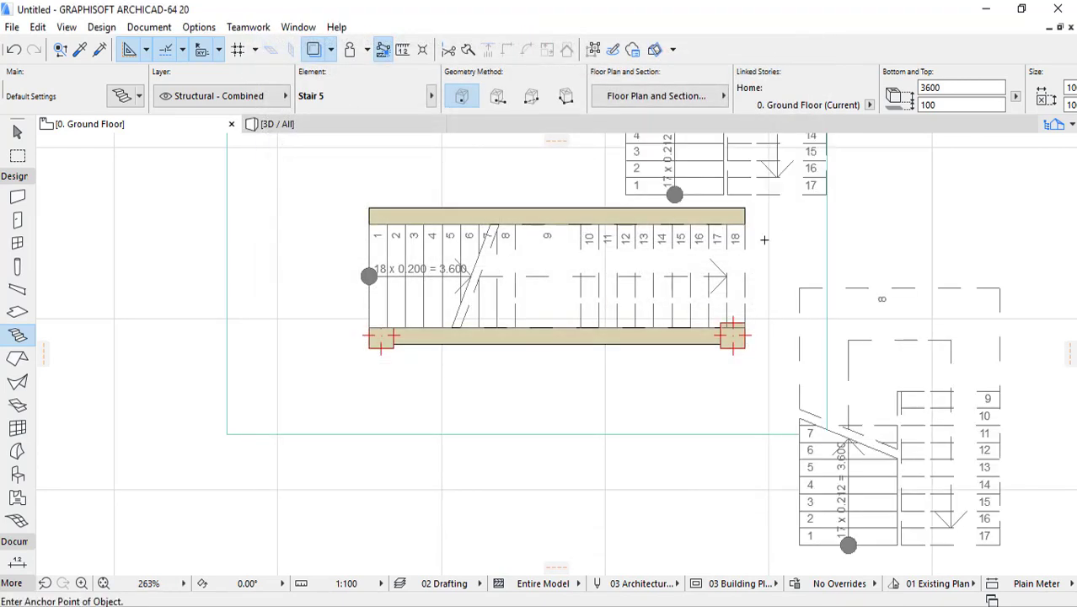
{"action": "scroll", "coordinate": [748, 316], "scroll_direction": "down", "scroll_amount": 2}
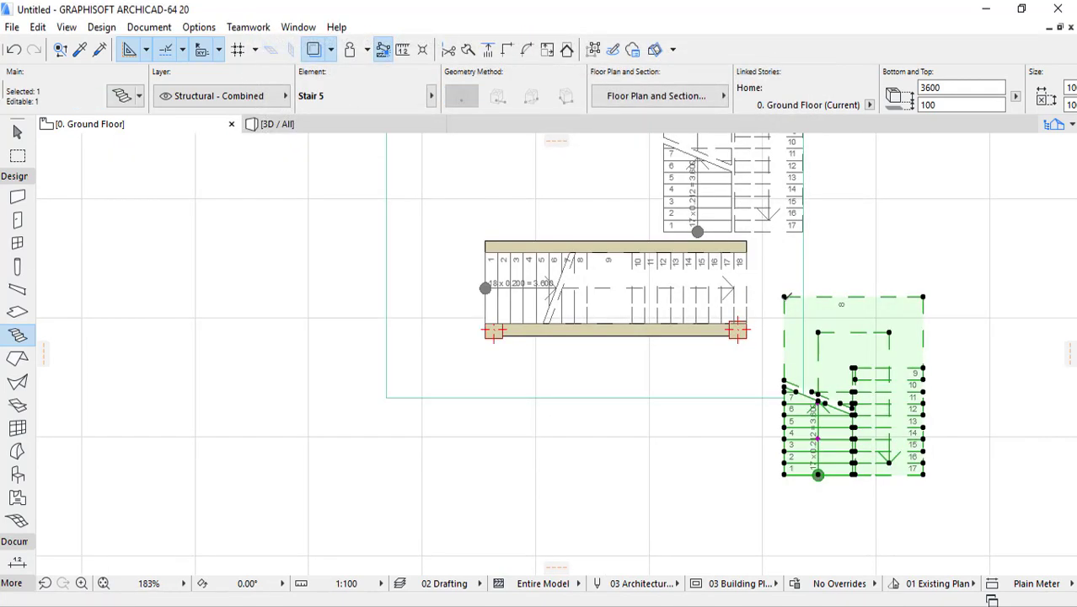
{"action": "scroll", "coordinate": [664, 454], "scroll_direction": "down", "scroll_amount": 7}
{"action": "scroll", "coordinate": [678, 398], "scroll_direction": "up", "scroll_amount": 3}
{"action": "left_click", "coordinate": [653, 300]}
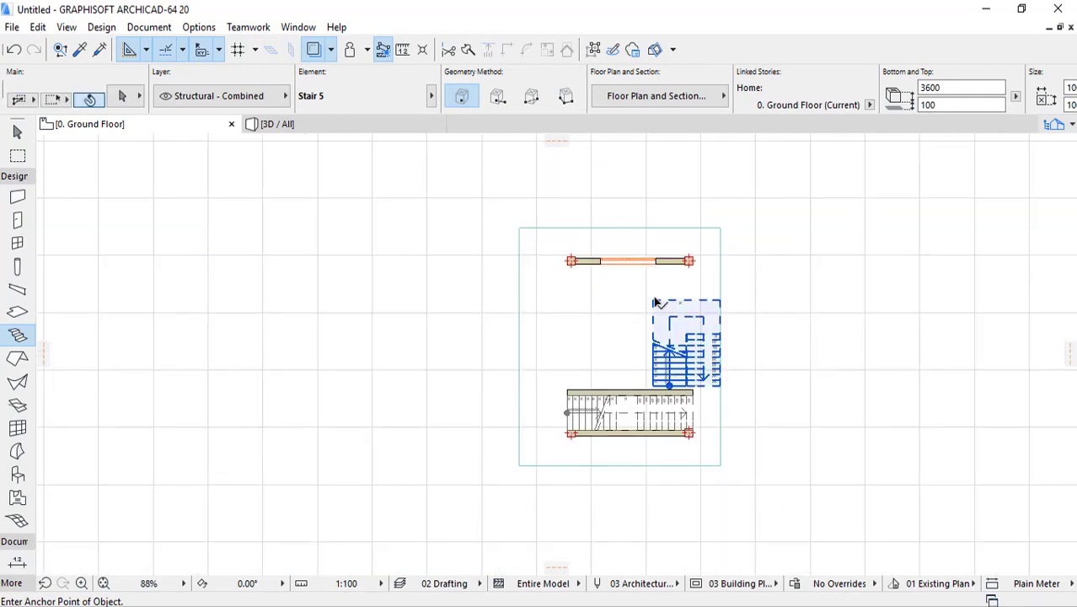
{"action": "key", "text": "ctrl+e"}
{"action": "left_click", "coordinate": [679, 301]}
{"action": "left_click", "coordinate": [588, 204]}
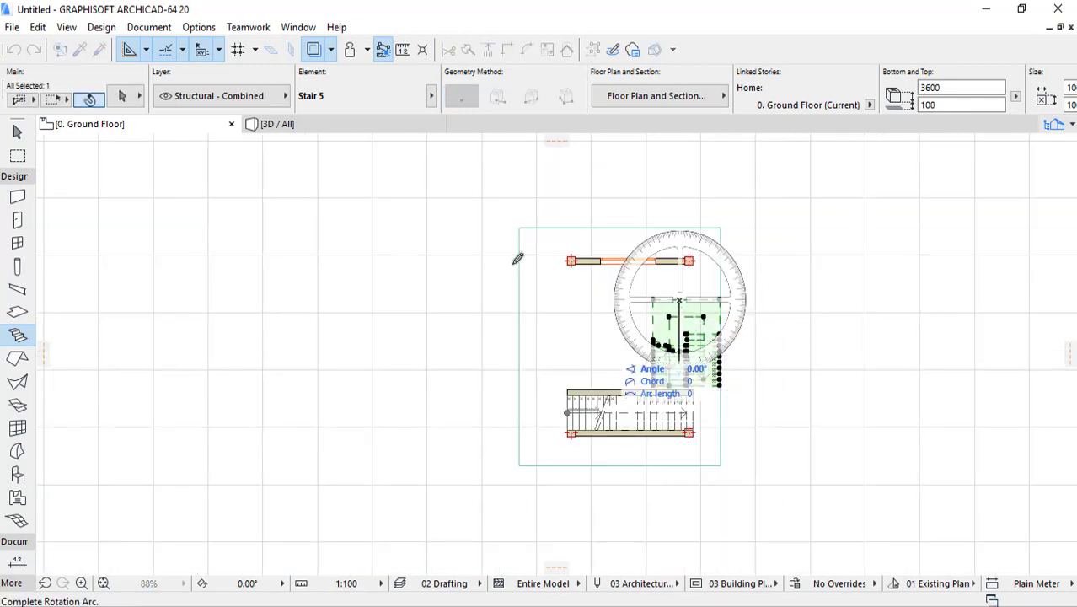
{"action": "left_click", "coordinate": [692, 173]}
- Move the rotated stair to sit just above the straight stair
{"action": "key", "text": "ctrl+d"}
{"action": "left_click", "coordinate": [704, 300]}
{"action": "left_click", "coordinate": [693, 390]}
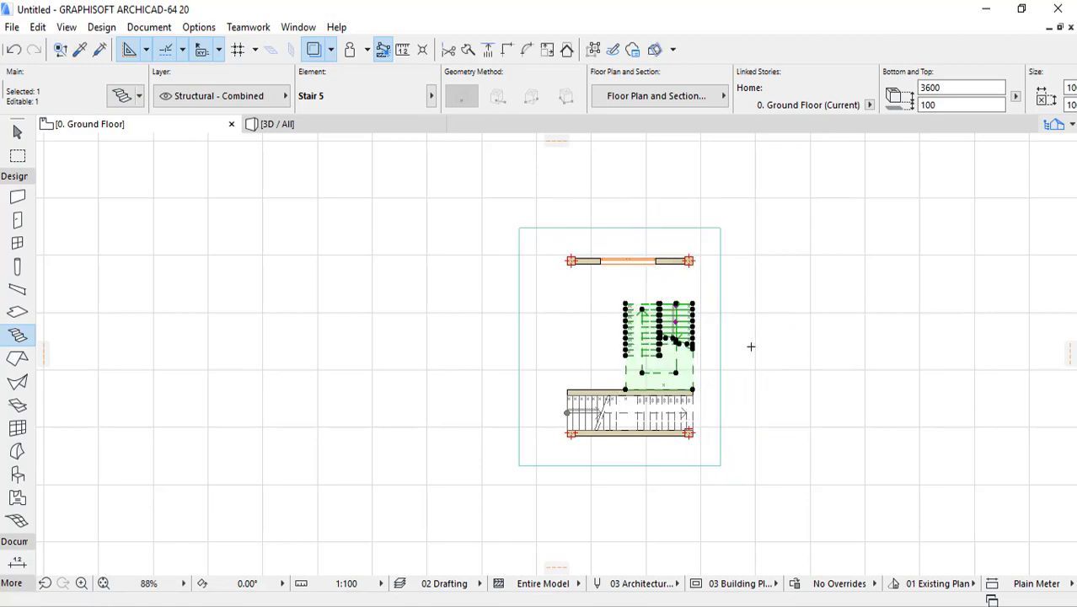
{"action": "right_click", "coordinate": [752, 349]}
{"action": "left_click", "coordinate": [796, 197]}
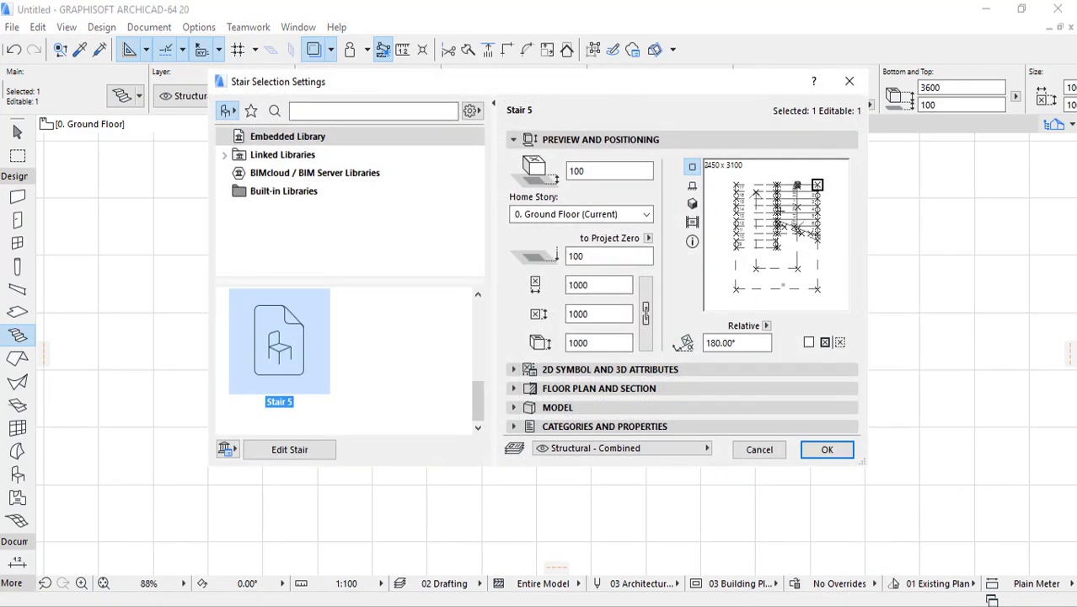
{"action": "left_click", "coordinate": [758, 449]}
- Check the stairs in 3D, then return to the Ground Floor plan
{"action": "left_click", "coordinate": [278, 124]}
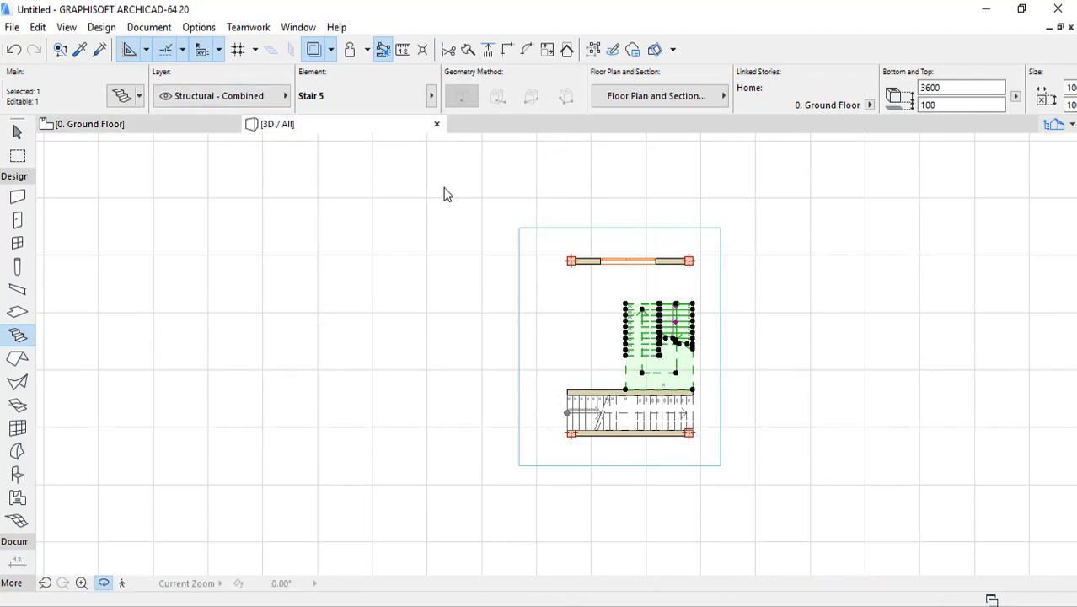
{"action": "scroll", "coordinate": [586, 292], "scroll_direction": "down", "scroll_amount": 5}
{"action": "left_click_drag", "start_coordinate": [493, 354], "coordinate": [205, 357]}
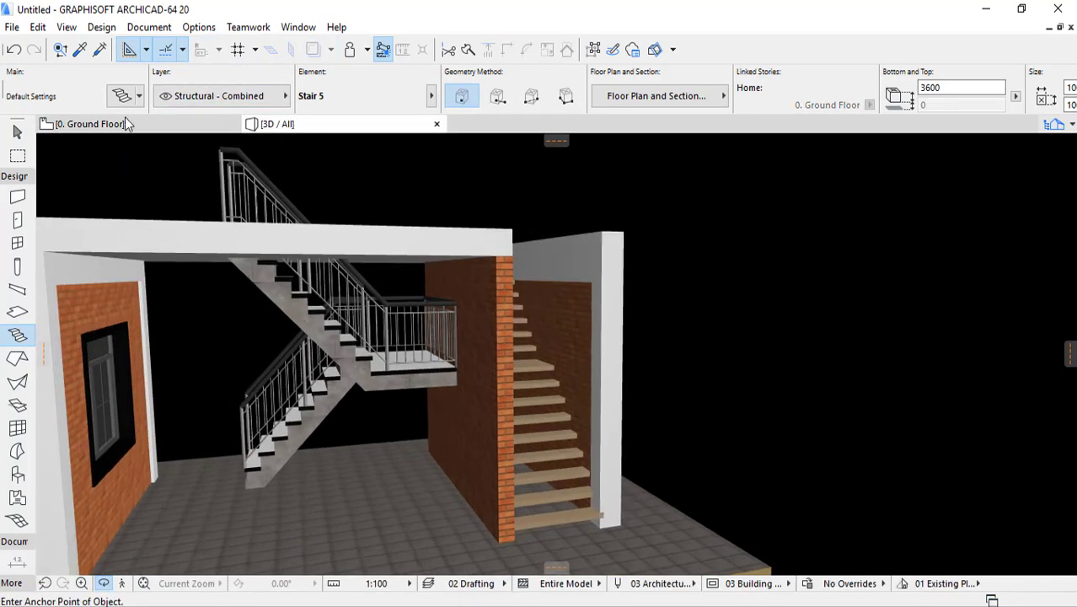
{"action": "left_click", "coordinate": [92, 123]}
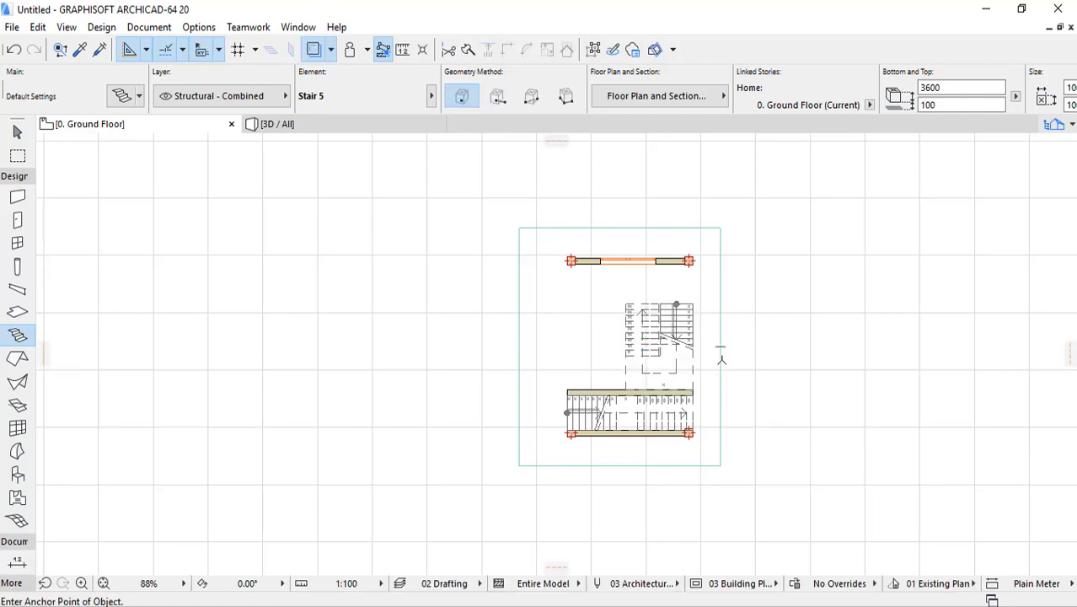
- On 1. Story, subtract a rectangular hole from the slab over the U-return stair and view it in 3D
{"action": "key", "text": "ctrl+Up"}
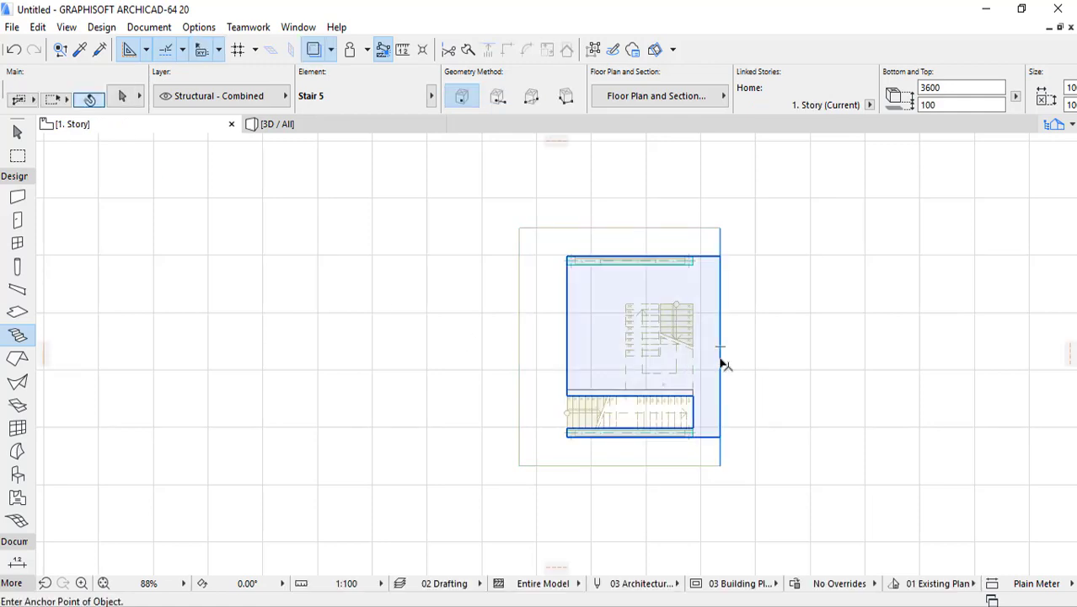
{"action": "left_click", "coordinate": [714, 370]}
{"action": "scroll", "coordinate": [714, 370], "scroll_direction": "up", "scroll_amount": 2}
{"action": "left_click", "coordinate": [691, 394]}
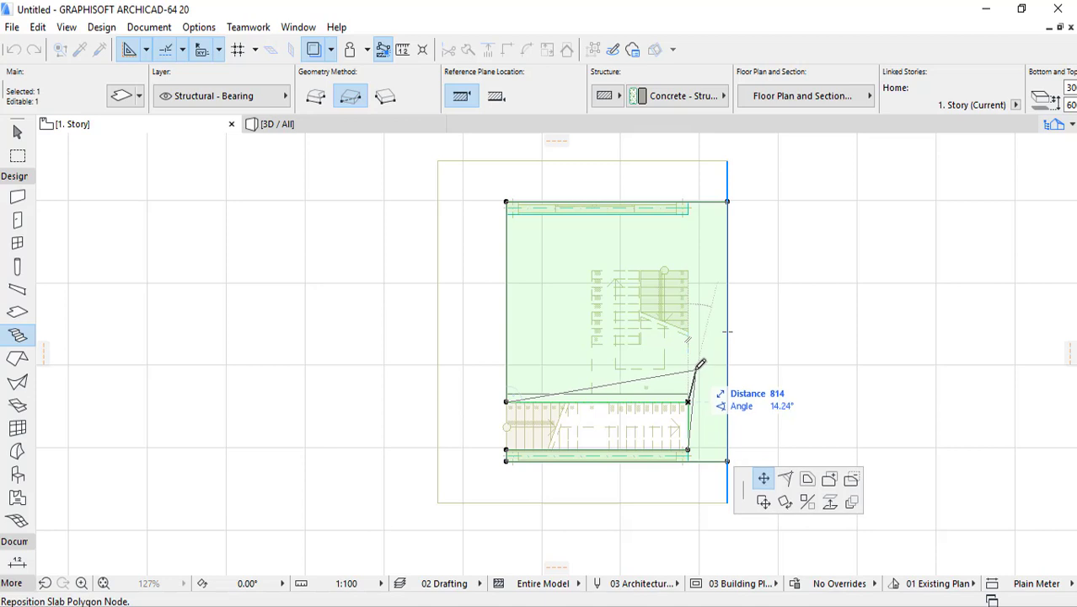
{"action": "left_click", "coordinate": [851, 478]}
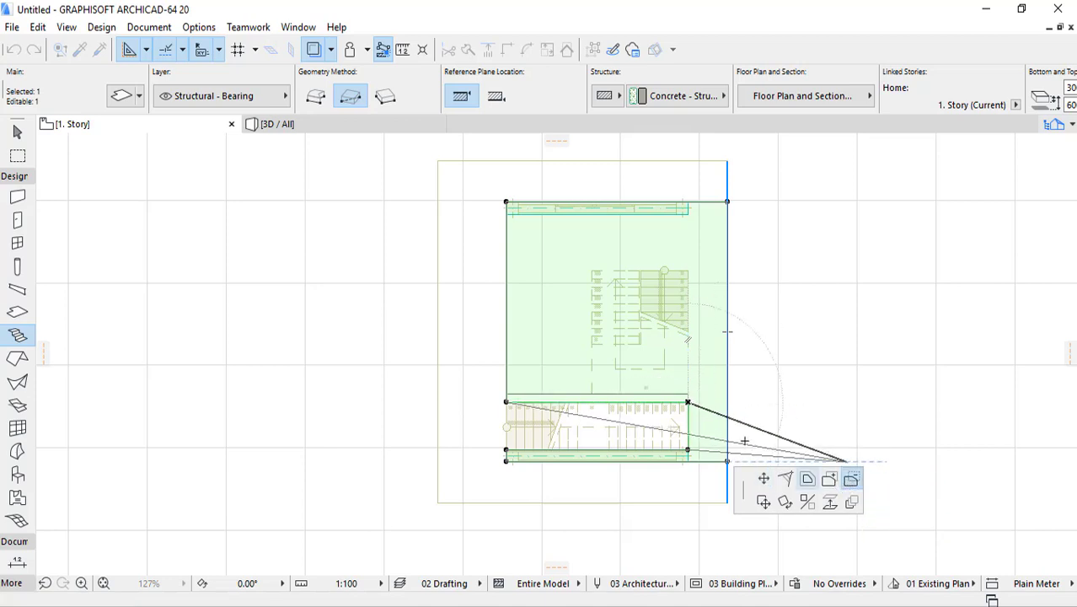
{"action": "left_click", "coordinate": [687, 393]}
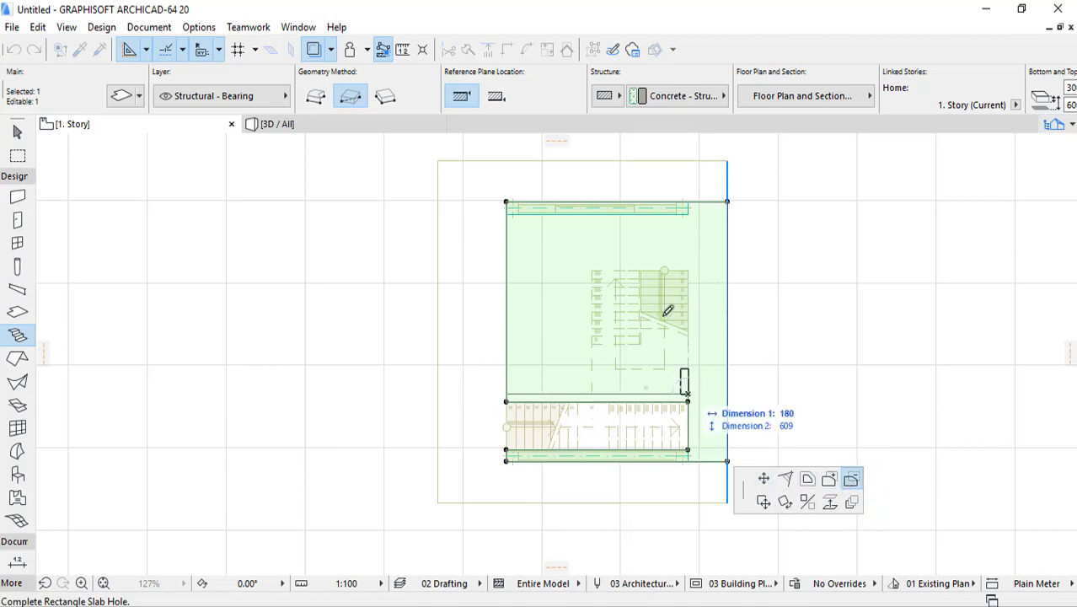
{"action": "left_click", "coordinate": [591, 269]}
{"action": "left_click", "coordinate": [326, 122]}
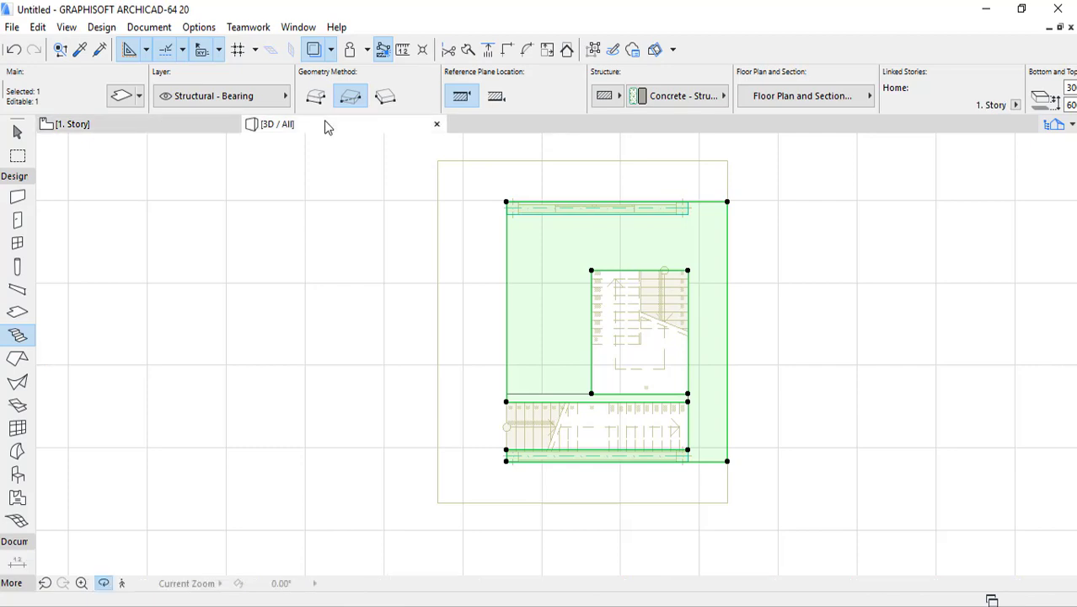
{"action": "middle_click_drag", "start_coordinate": [524, 306], "coordinate": [662, 346], "text": "shift"}
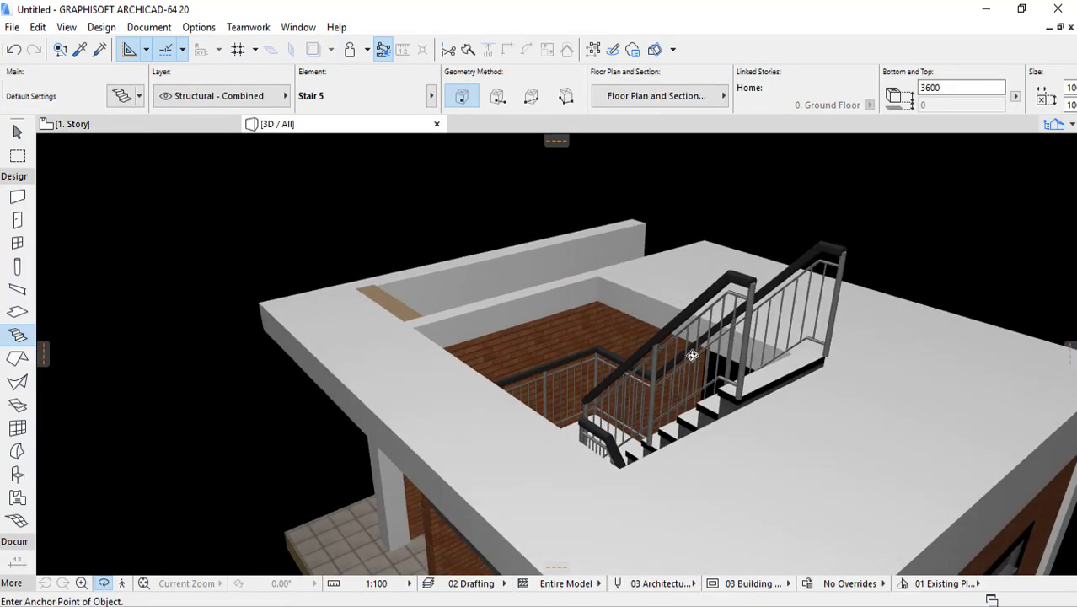
- Change the U-return stair's bottom offset from 100 to 0 and recheck it in 3D
{"action": "left_click", "coordinate": [738, 392]}
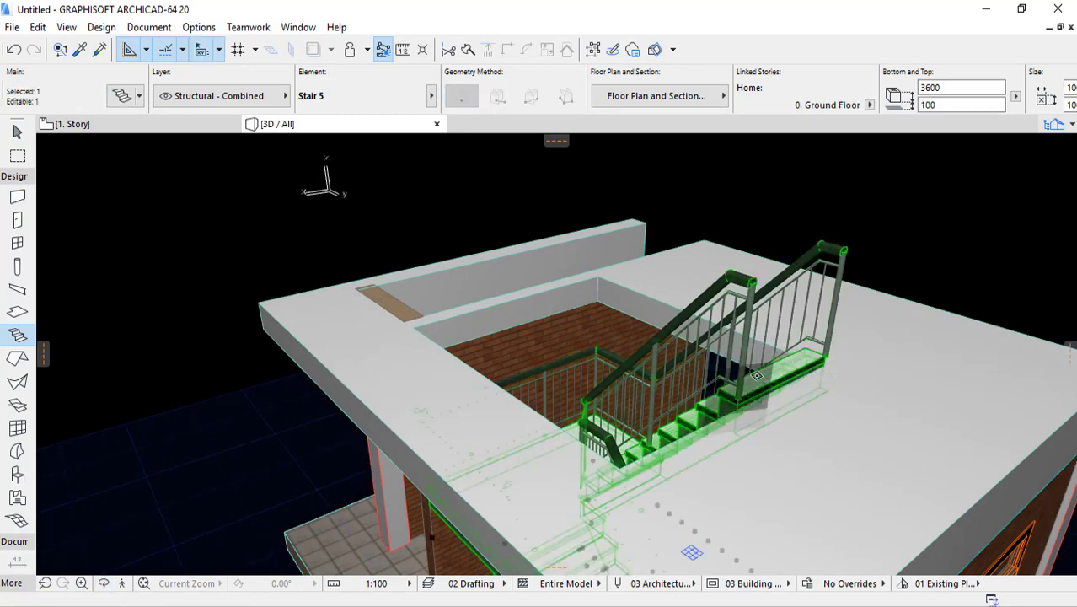
{"action": "type", "text": "0"}
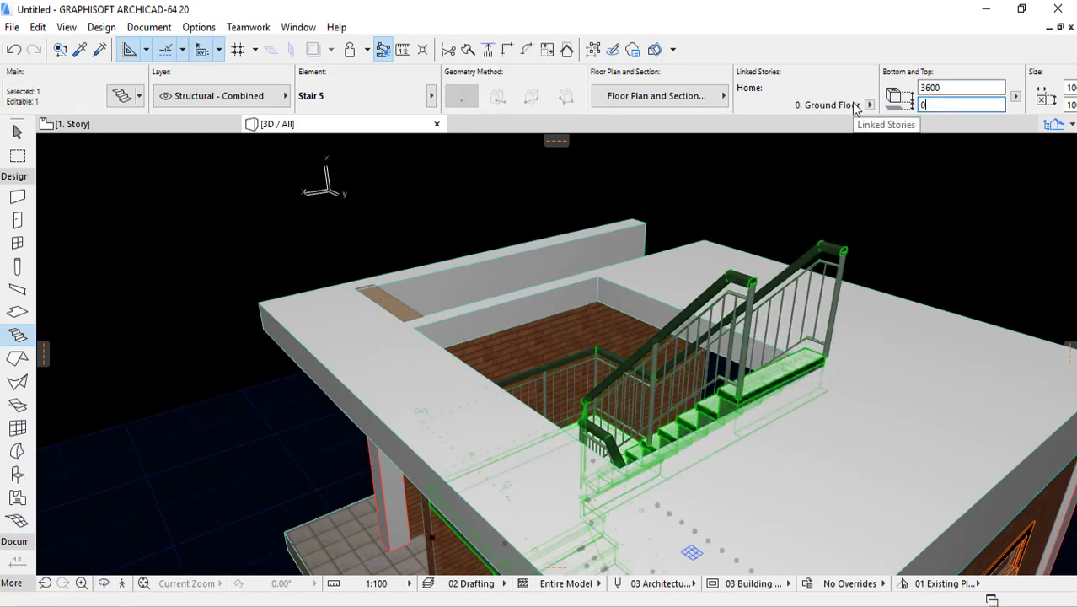
{"action": "key", "text": "Return"}
{"action": "left_click", "coordinate": [127, 127]}
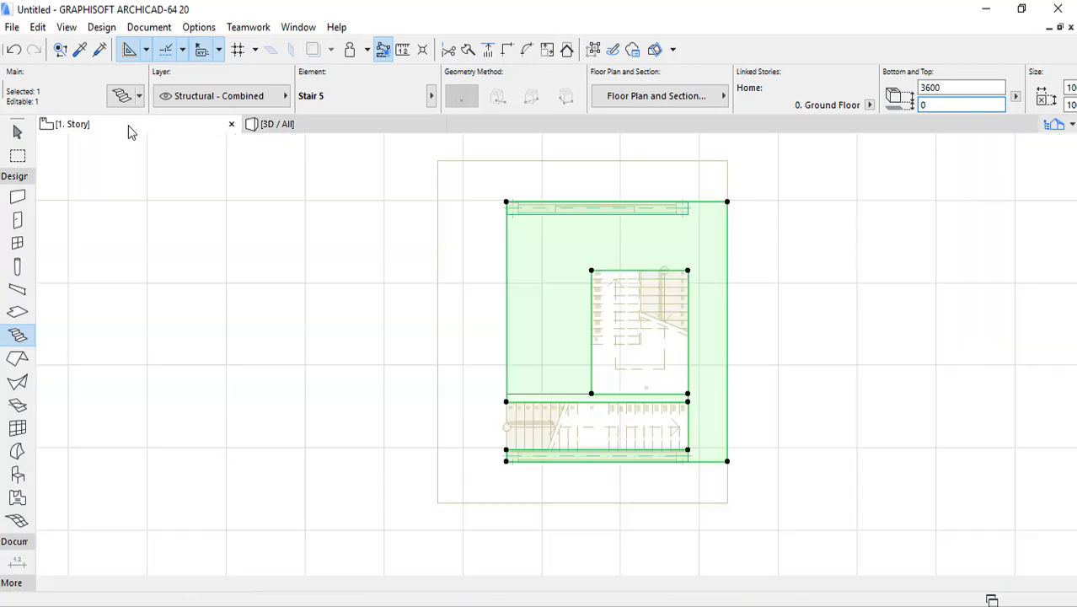
{"action": "left_click", "coordinate": [385, 124]}
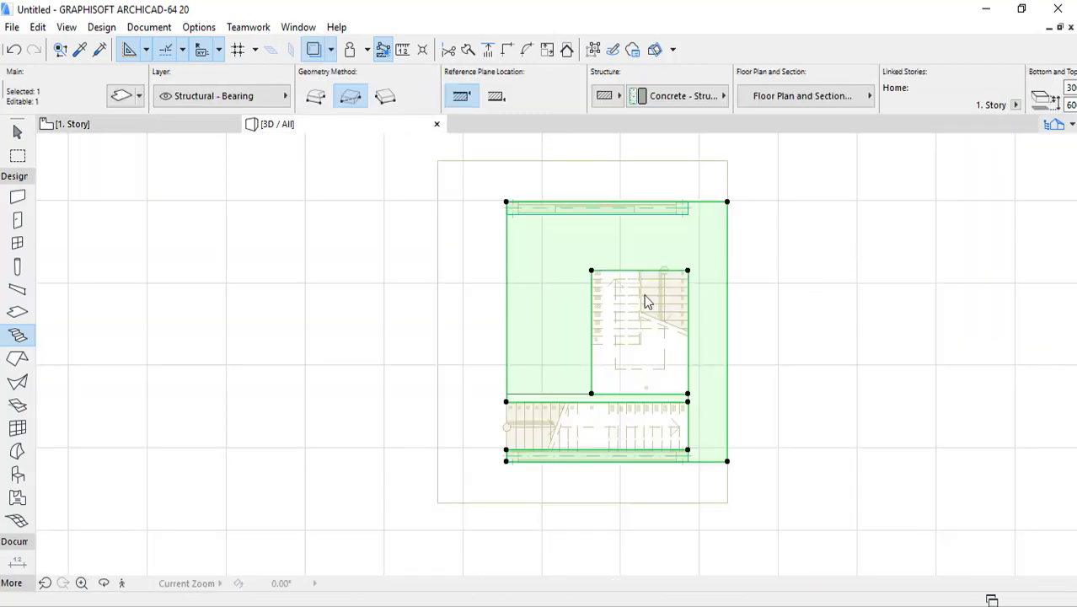
{"action": "key", "text": "Escape"}
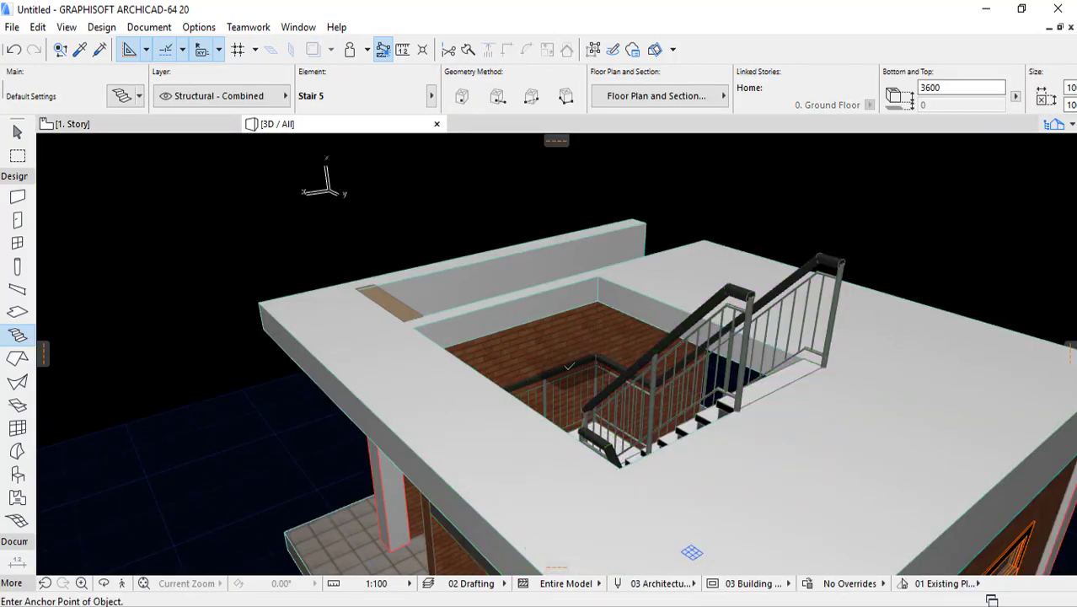
{"action": "middle_click_drag", "start_coordinate": [574, 363], "coordinate": [527, 340], "text": "shift"}
- On the 1. Story plan, create a new stair of type L-Run with Landing
{"action": "left_click", "coordinate": [179, 125]}
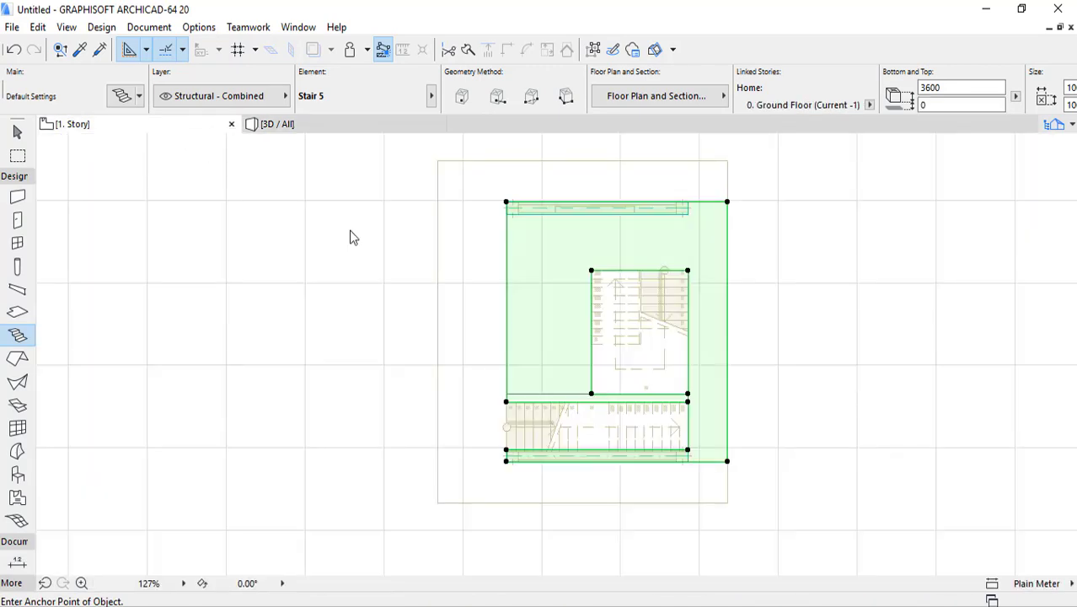
{"action": "scroll", "coordinate": [637, 237], "scroll_direction": "up", "scroll_amount": 2}
{"action": "key", "text": "Escape"}
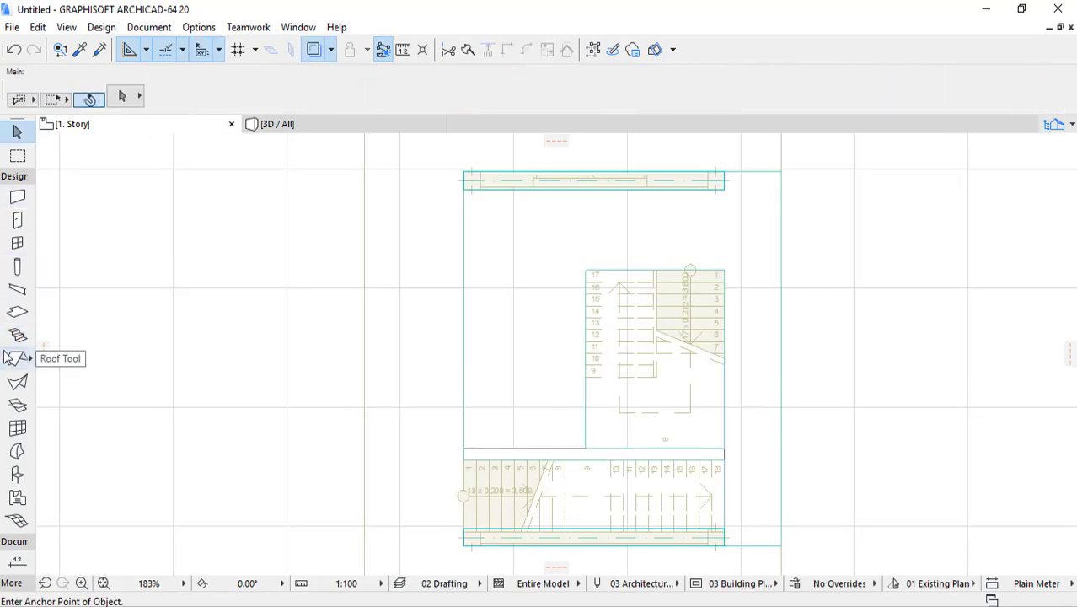
{"action": "left_click", "coordinate": [18, 336]}
{"action": "double_click", "coordinate": [18, 336]}
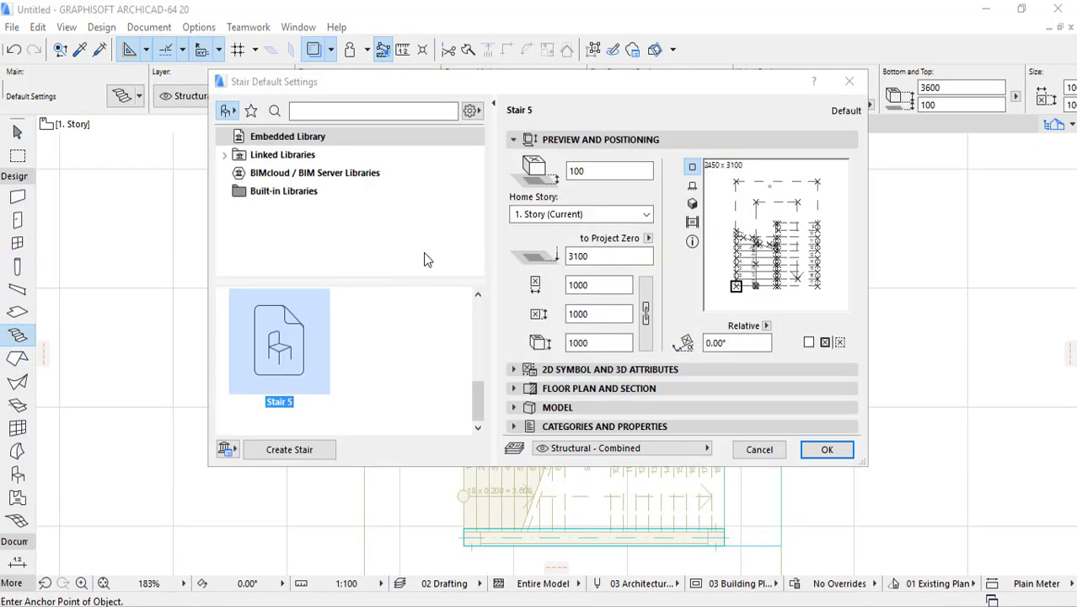
{"action": "left_click", "coordinate": [286, 447]}
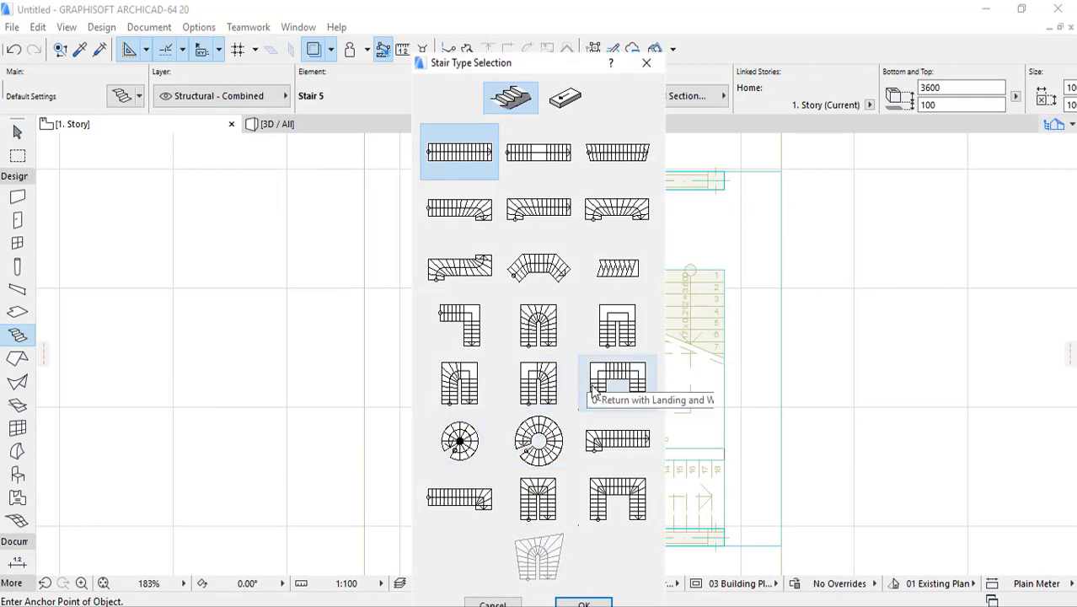
{"action": "left_click", "coordinate": [462, 331]}
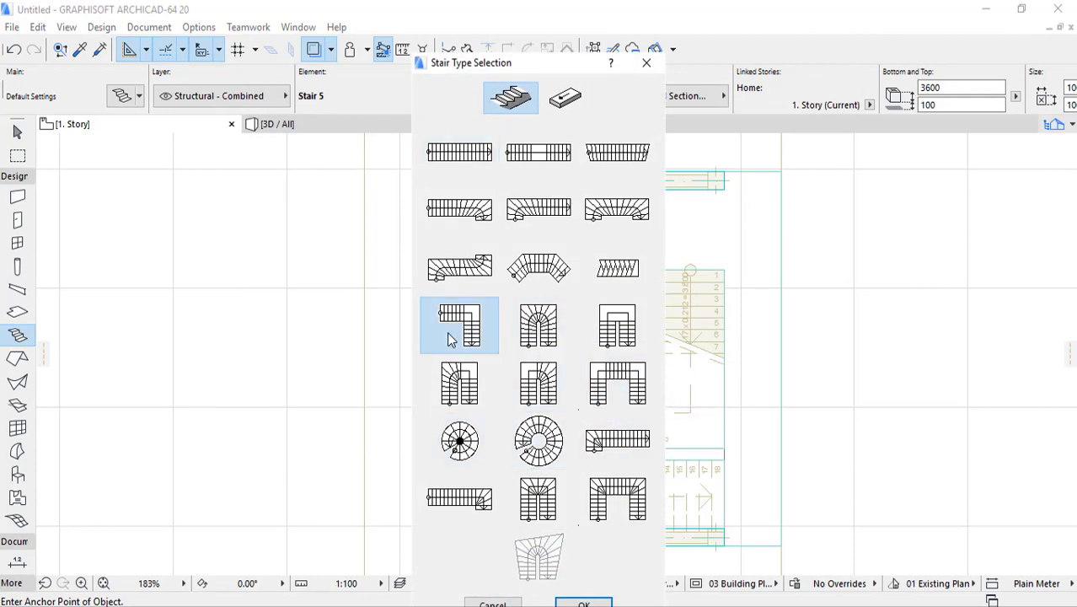
{"action": "left_click", "coordinate": [583, 601]}
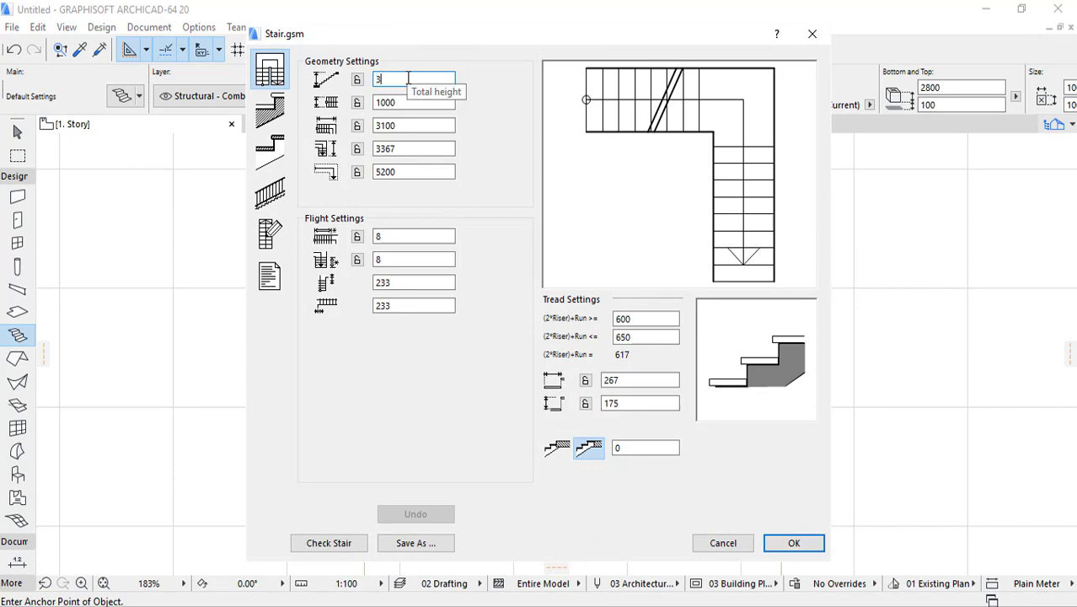
- Give the L-shaped stair 3600 total height, 1200 flight width and the thicker second structure type
{"action": "left_click", "coordinate": [428, 101]}
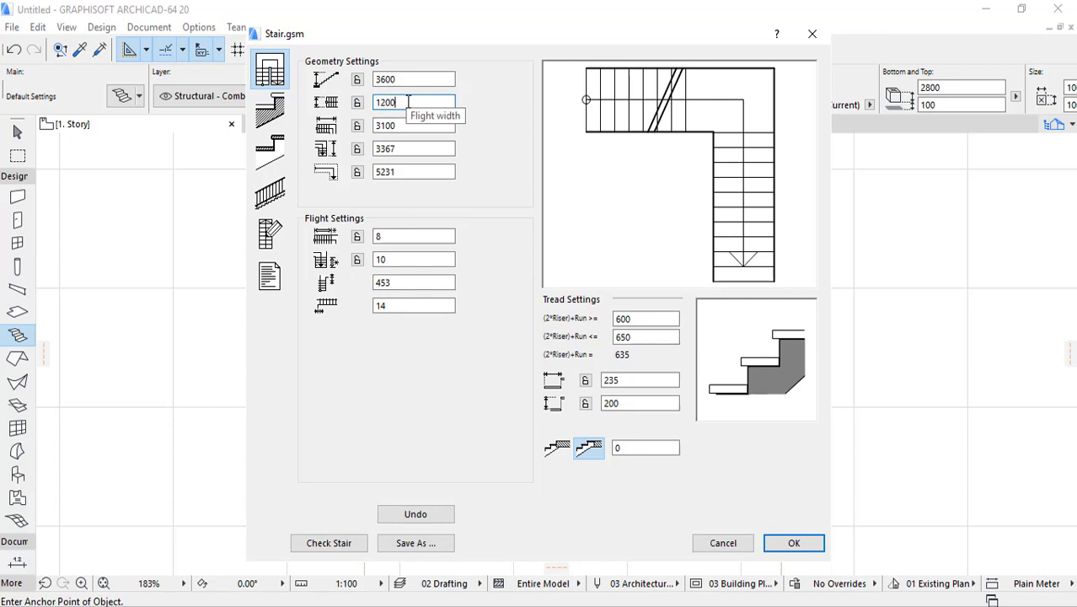
{"action": "key", "text": "Return"}
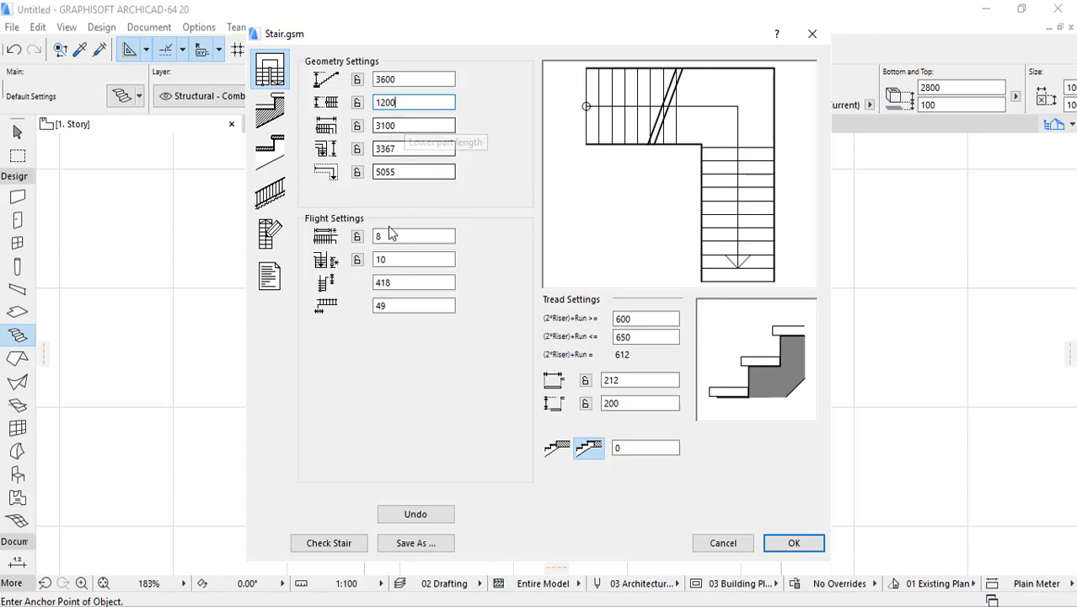
{"action": "left_click", "coordinate": [272, 159]}
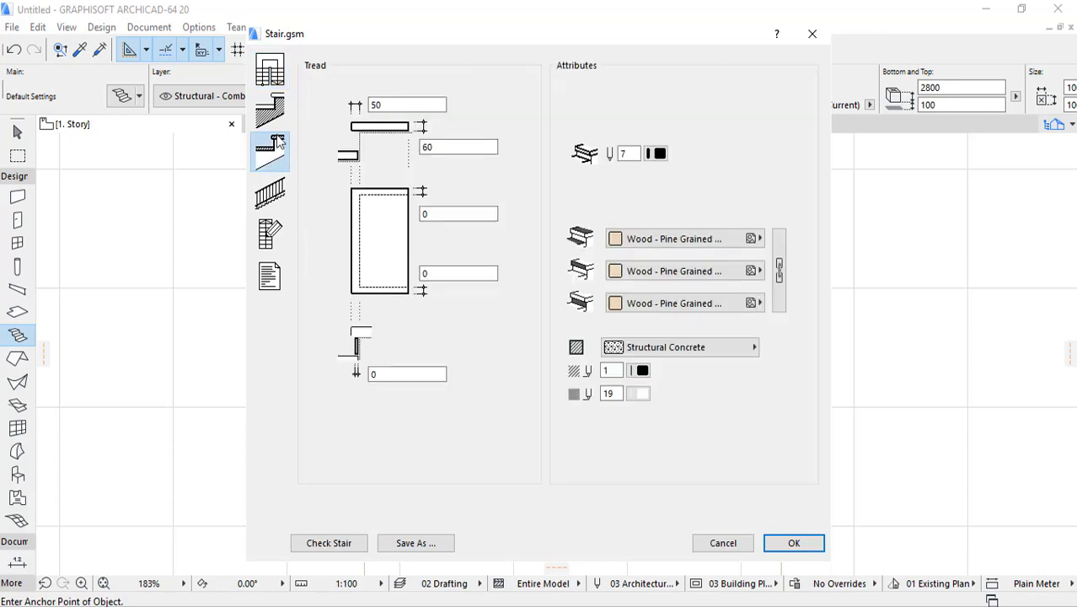
{"action": "left_click", "coordinate": [270, 111]}
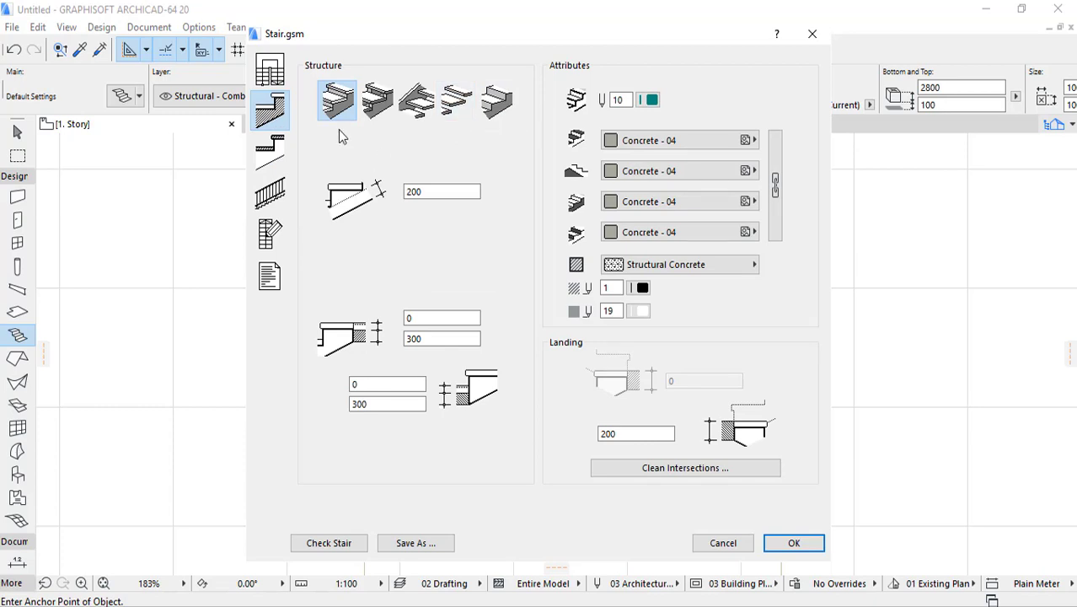
{"action": "left_click", "coordinate": [367, 100]}
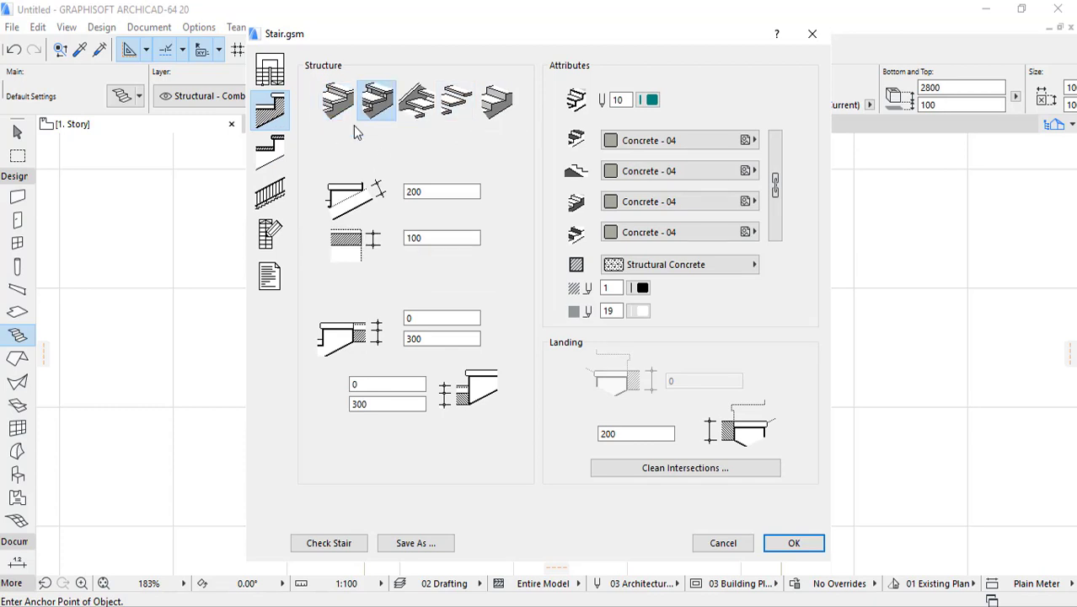
{"action": "left_click", "coordinate": [275, 156]}
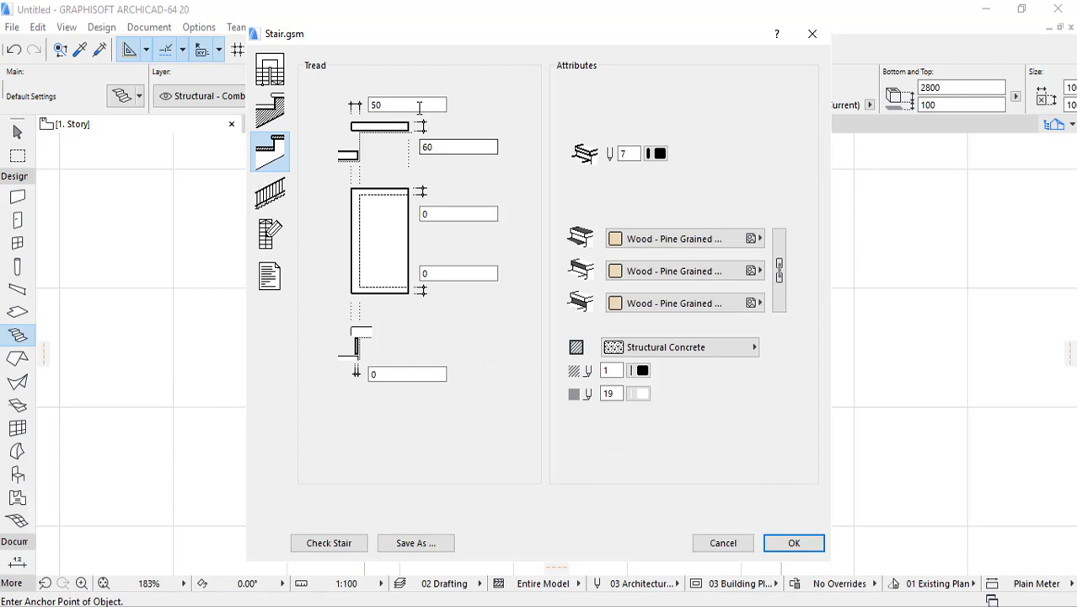
{"action": "left_click", "coordinate": [282, 198]}
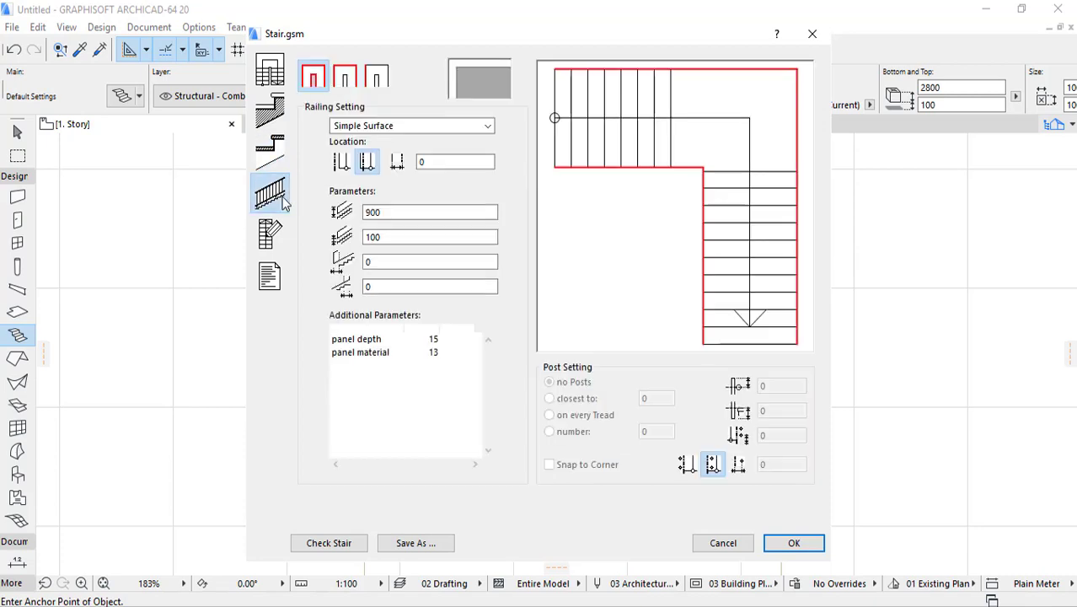
- Switch railings to per-side mode and make the top and inner horizontal railings Post with Balusters
{"action": "left_click", "coordinate": [401, 125]}
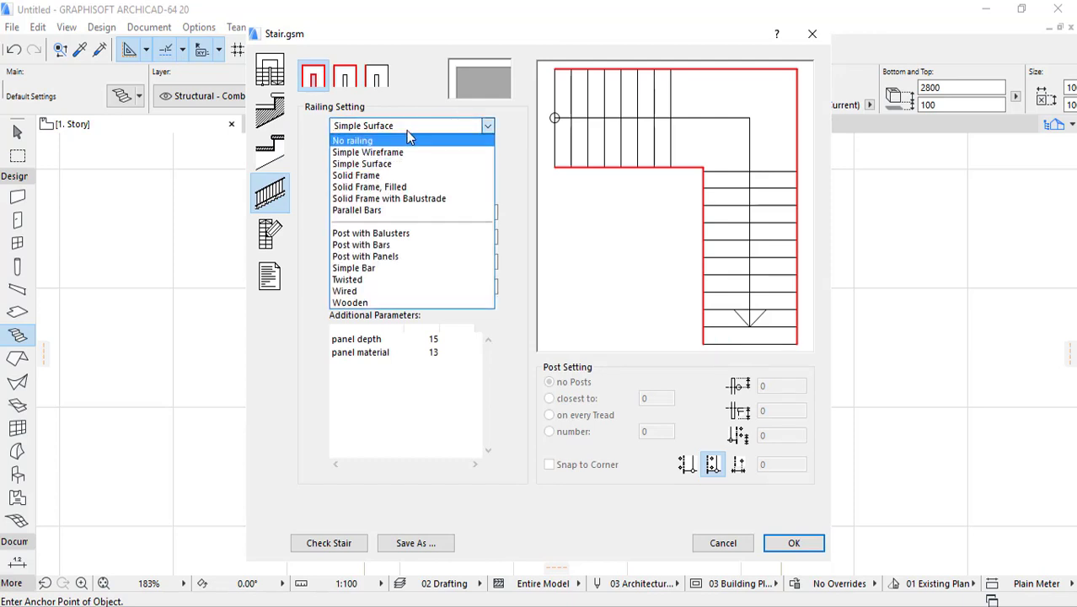
{"action": "left_click", "coordinate": [411, 126]}
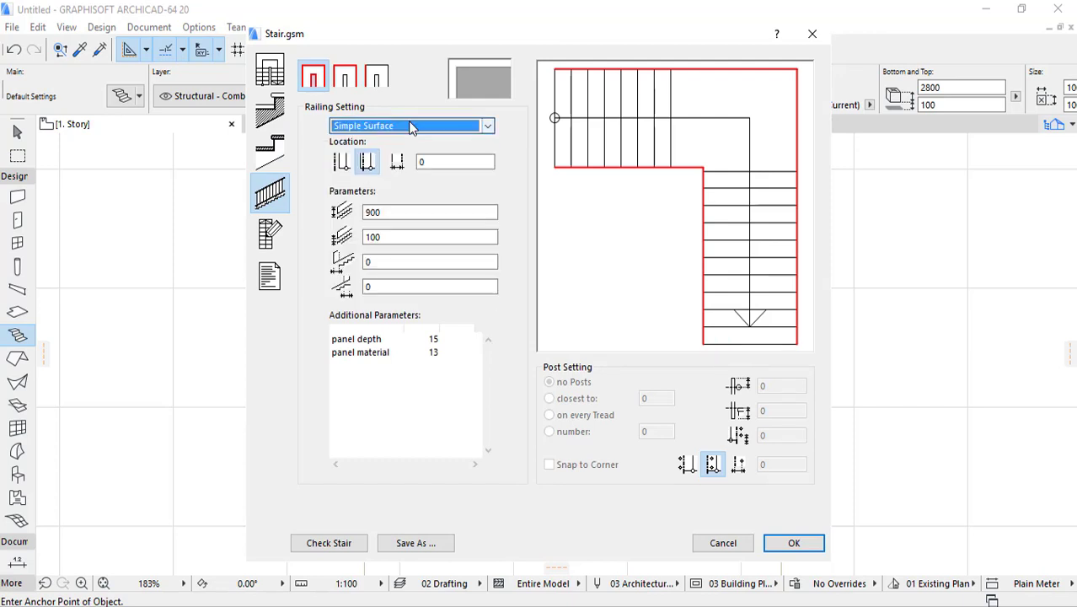
{"action": "left_click", "coordinate": [386, 80]}
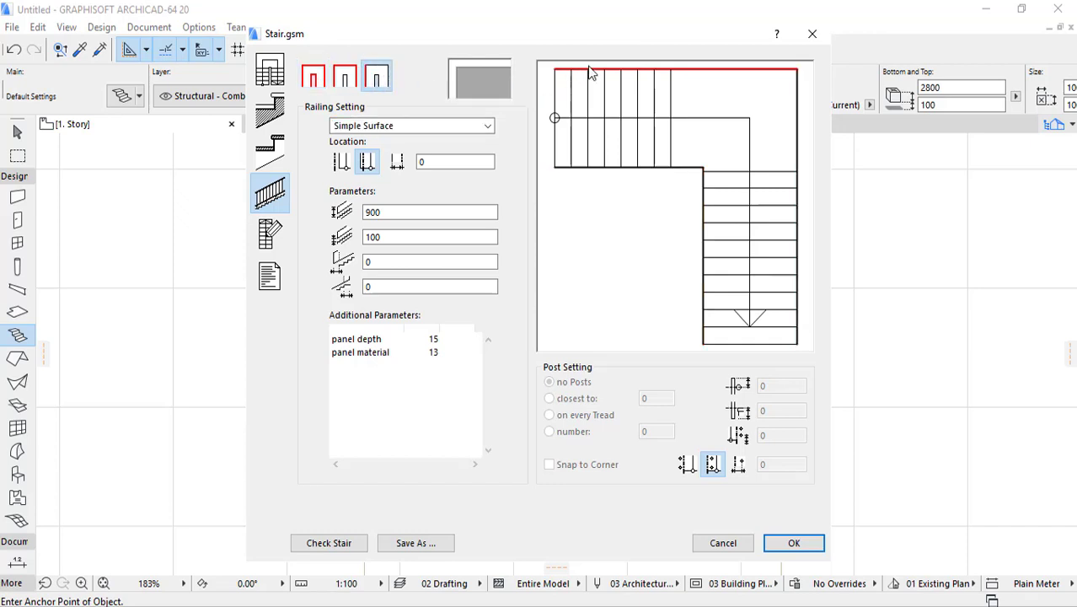
{"action": "left_click", "coordinate": [436, 128]}
{"action": "left_click", "coordinate": [413, 234]}
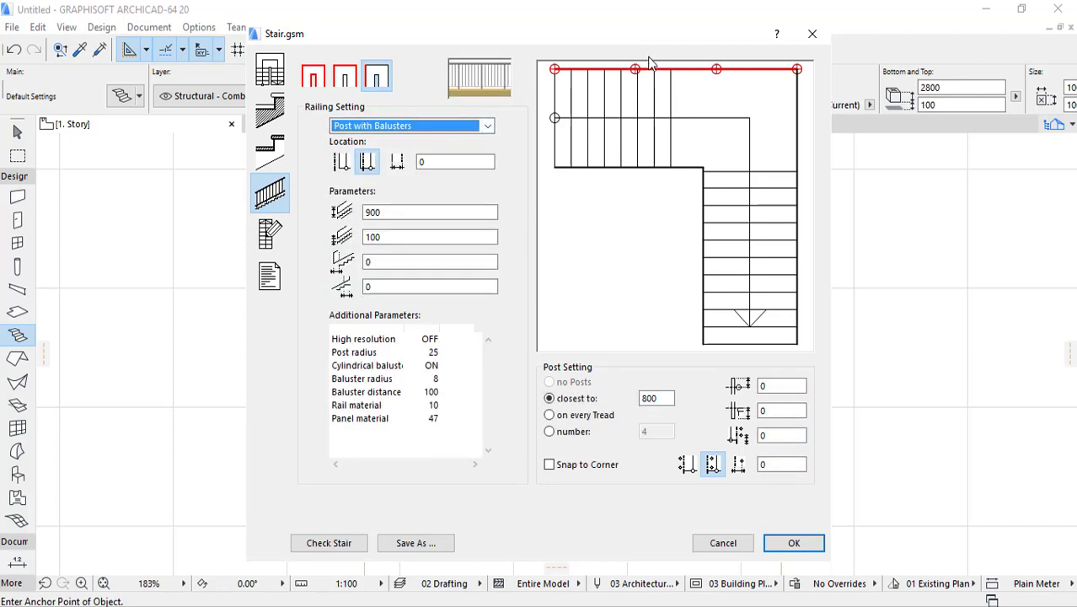
{"action": "left_click", "coordinate": [650, 168]}
{"action": "left_click", "coordinate": [436, 127]}
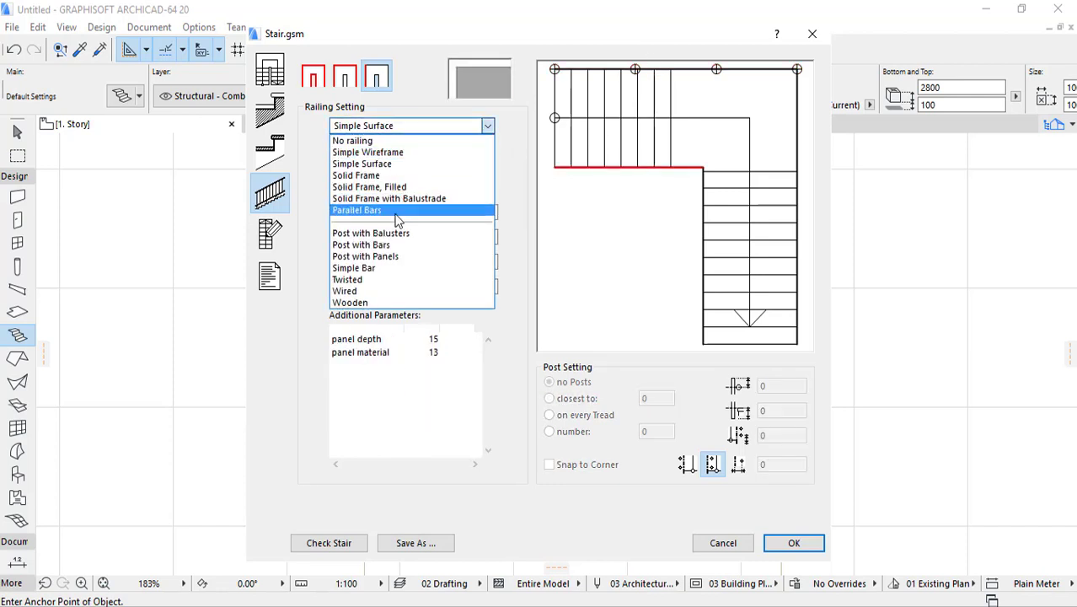
{"action": "left_click", "coordinate": [400, 233]}
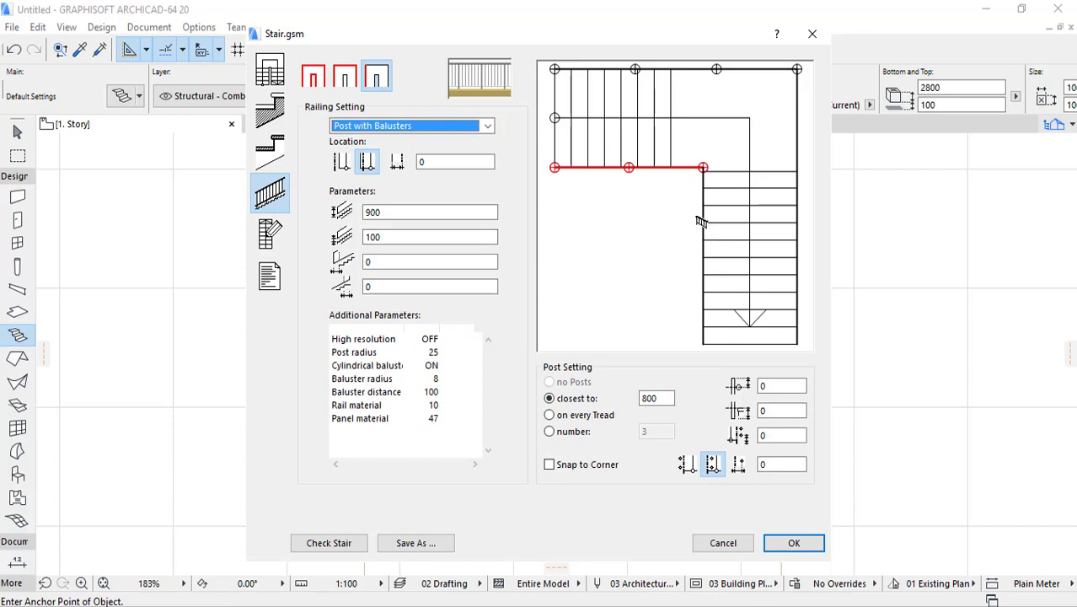
- Make the inner vertical and outer right railings Post with Balusters
{"action": "left_click", "coordinate": [702, 222]}
{"action": "left_click", "coordinate": [446, 126]}
{"action": "left_click", "coordinate": [425, 233]}
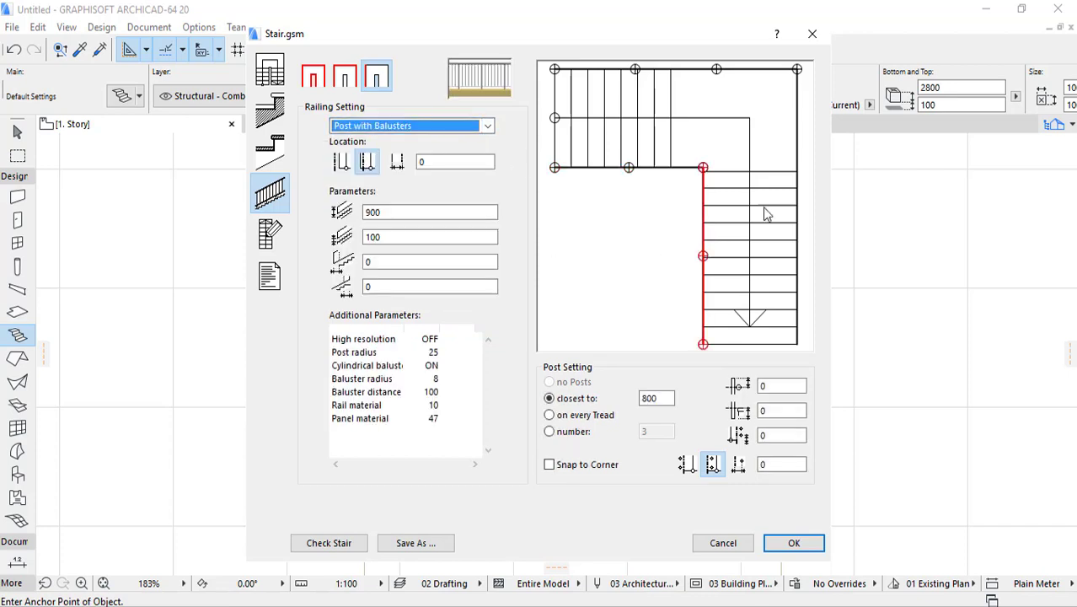
{"action": "left_click", "coordinate": [804, 169]}
{"action": "left_click", "coordinate": [487, 126]}
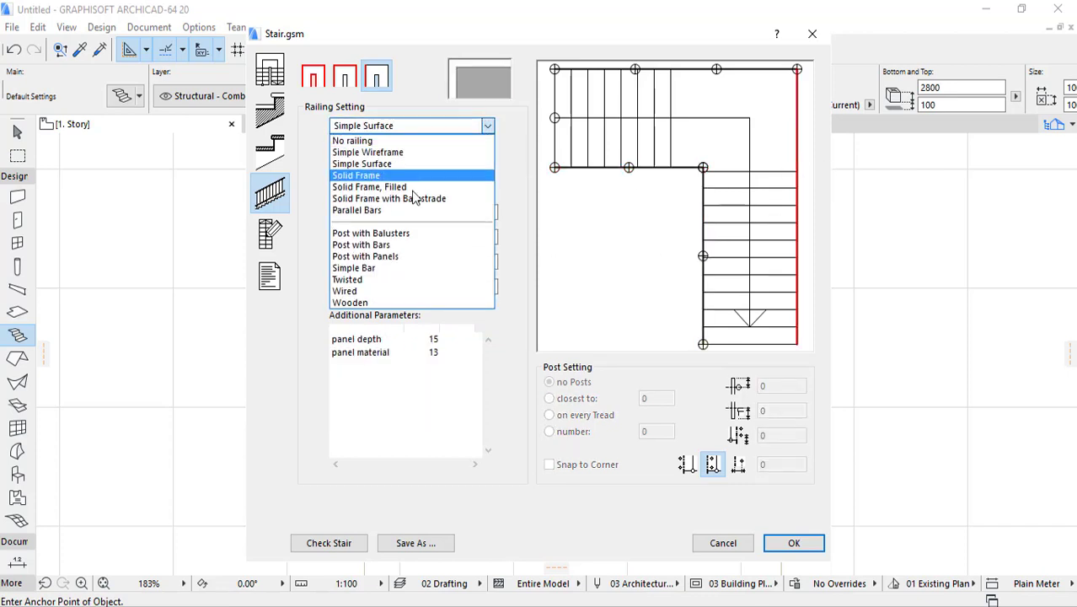
{"action": "left_click", "coordinate": [382, 234]}
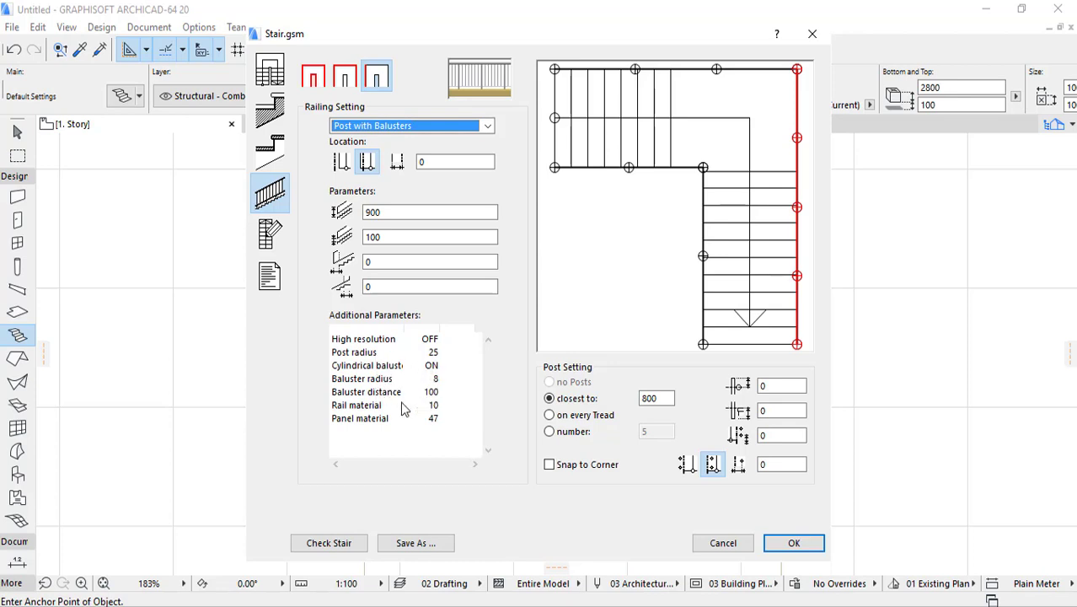
- Inspect the baluster distance and rail material parameters, leaving them unchanged
{"action": "left_click", "coordinate": [435, 393]}
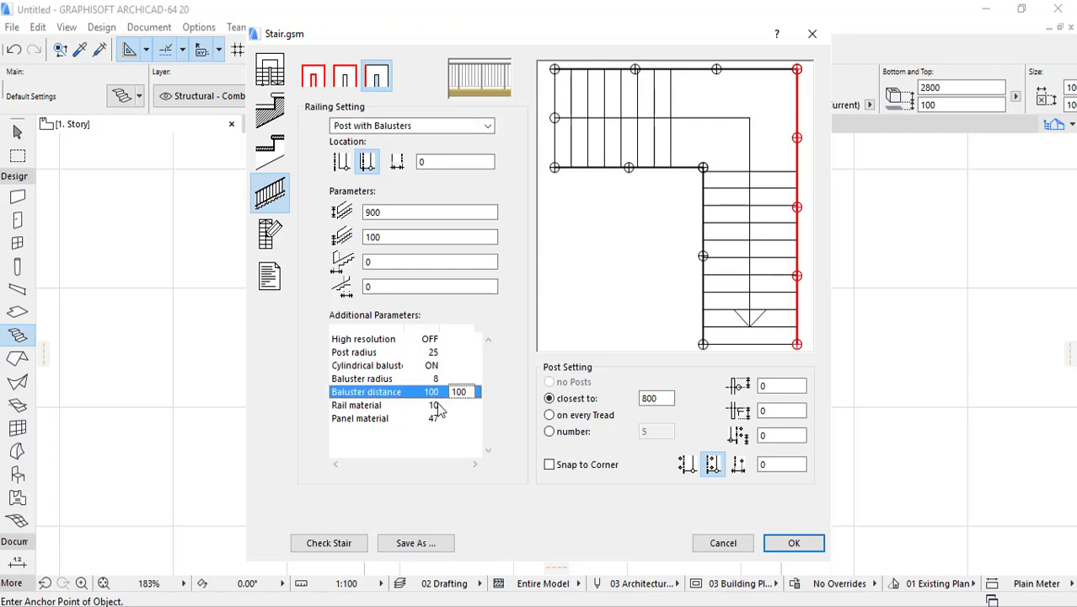
{"action": "left_click", "coordinate": [437, 406]}
{"action": "left_click", "coordinate": [469, 405]}
{"action": "left_click", "coordinate": [401, 437]}
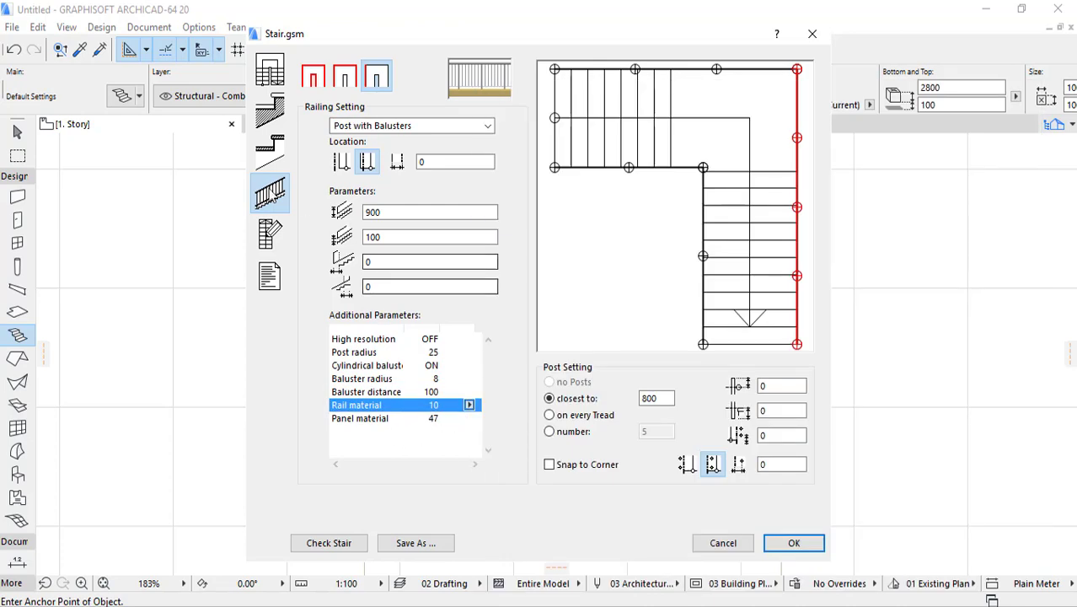
{"action": "left_click", "coordinate": [269, 151]}
- Set the stair's top surface material to Tiles - Light Brown 15x15
{"action": "left_click", "coordinate": [271, 116]}
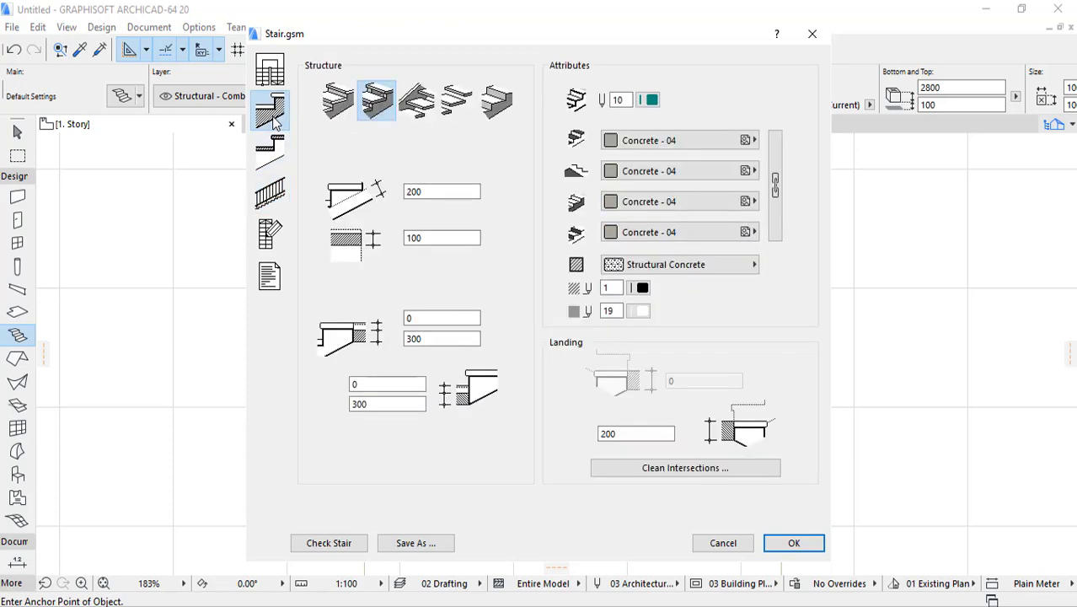
{"action": "left_click", "coordinate": [666, 140]}
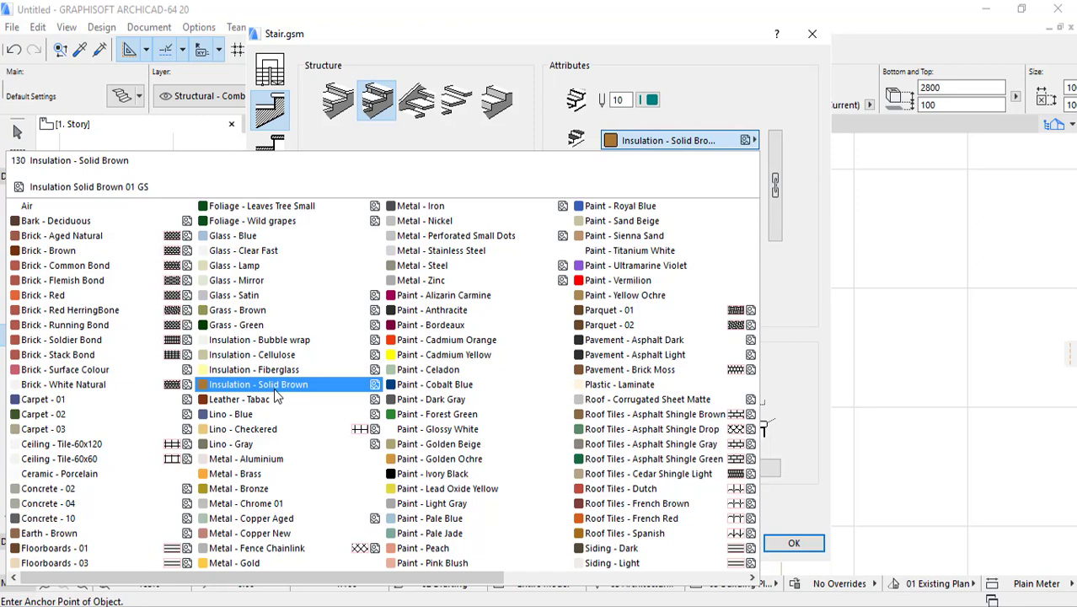
{"action": "scroll", "coordinate": [227, 403], "scroll_direction": "down", "scroll_amount": 4}
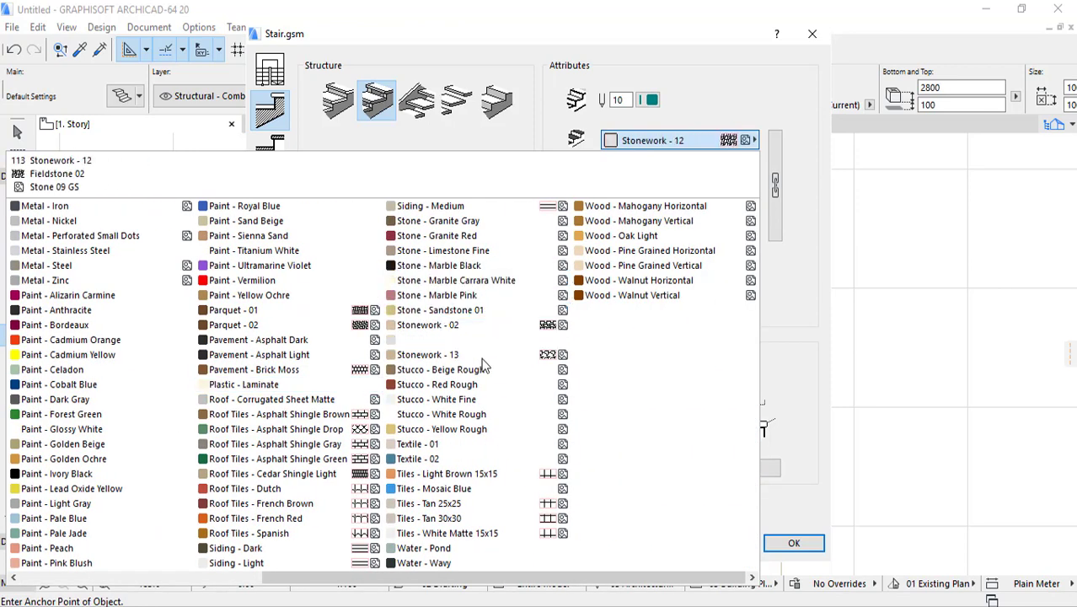
{"action": "left_click", "coordinate": [442, 474]}
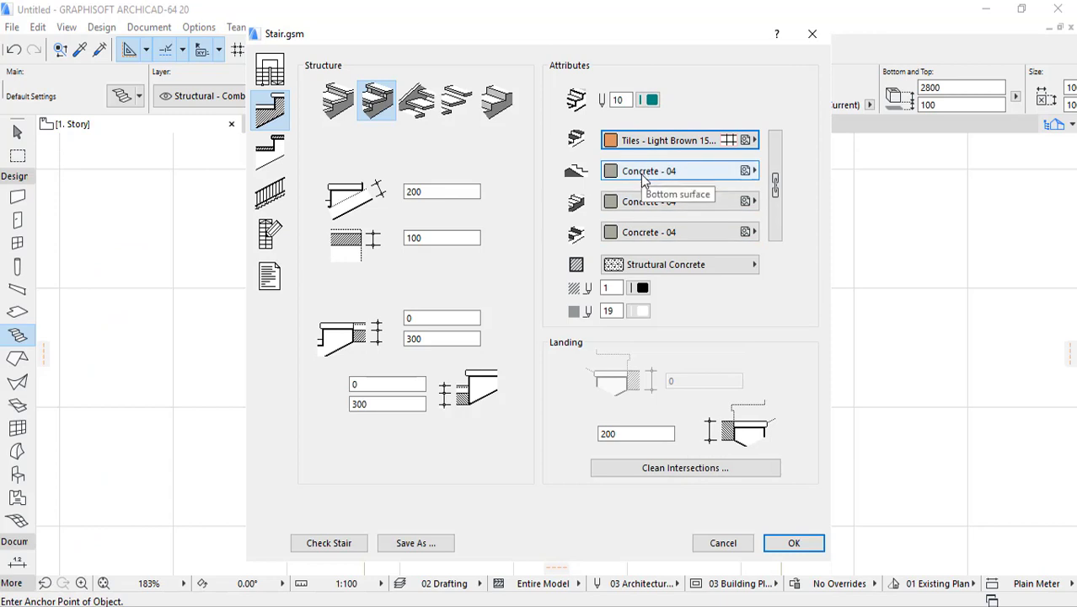
- Give the tread Ceramic - Porcelain and the riser Paint - Golden Ochre, then accept the settings
{"action": "left_click", "coordinate": [637, 209]}
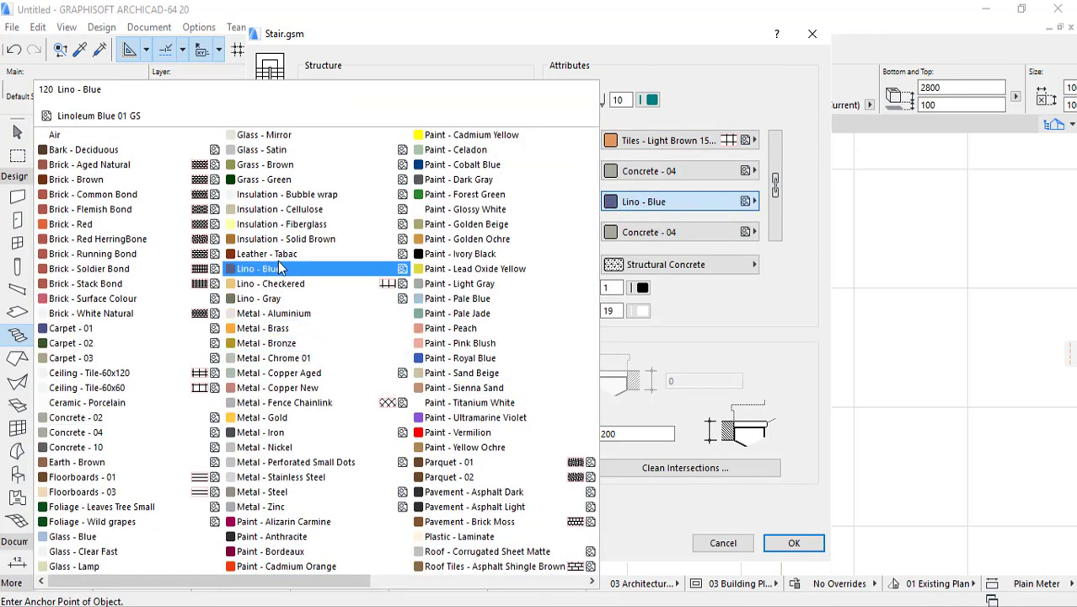
{"action": "left_click", "coordinate": [283, 224]}
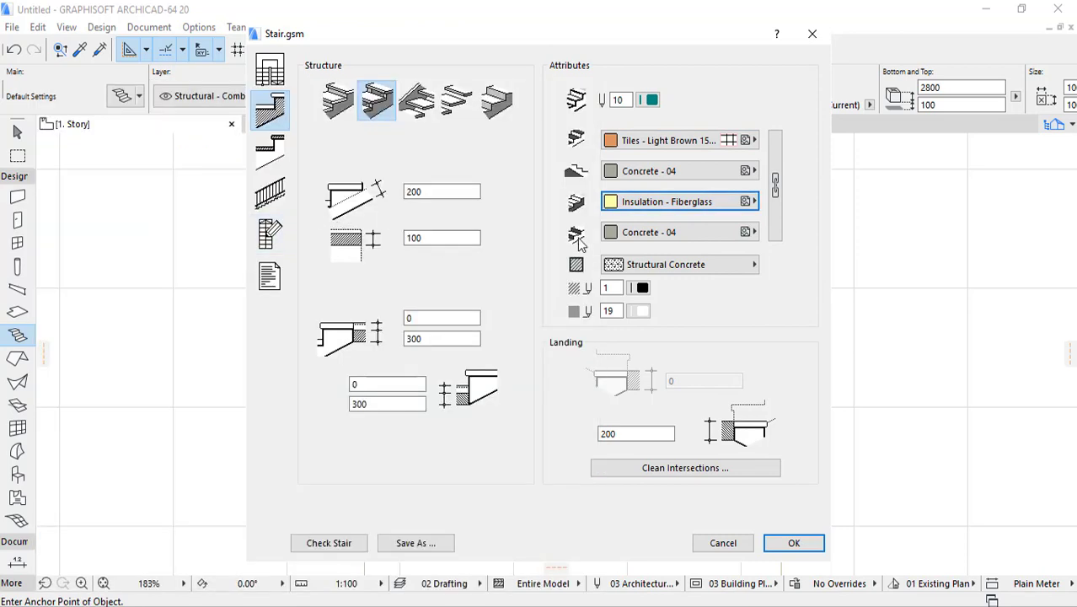
{"action": "left_click", "coordinate": [628, 202]}
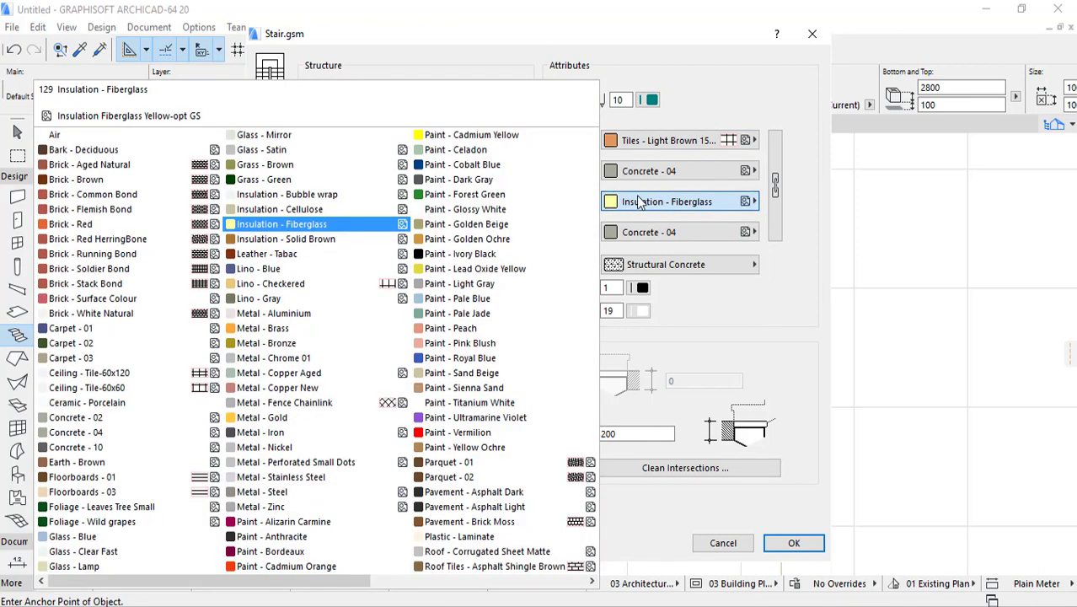
{"action": "left_click", "coordinate": [177, 401]}
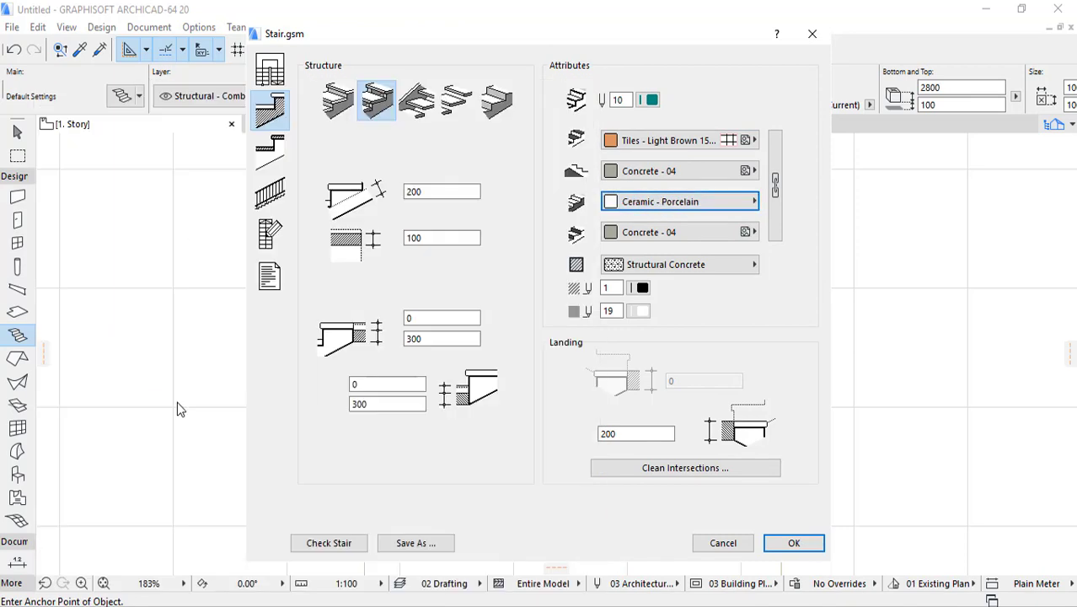
{"action": "left_click", "coordinate": [711, 237]}
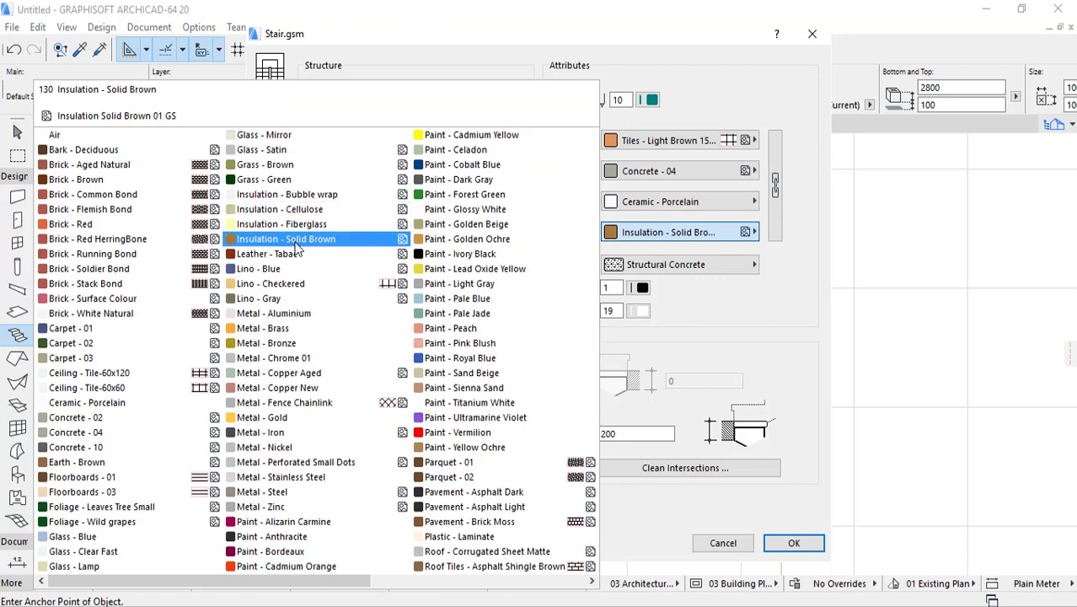
{"action": "left_click", "coordinate": [481, 240]}
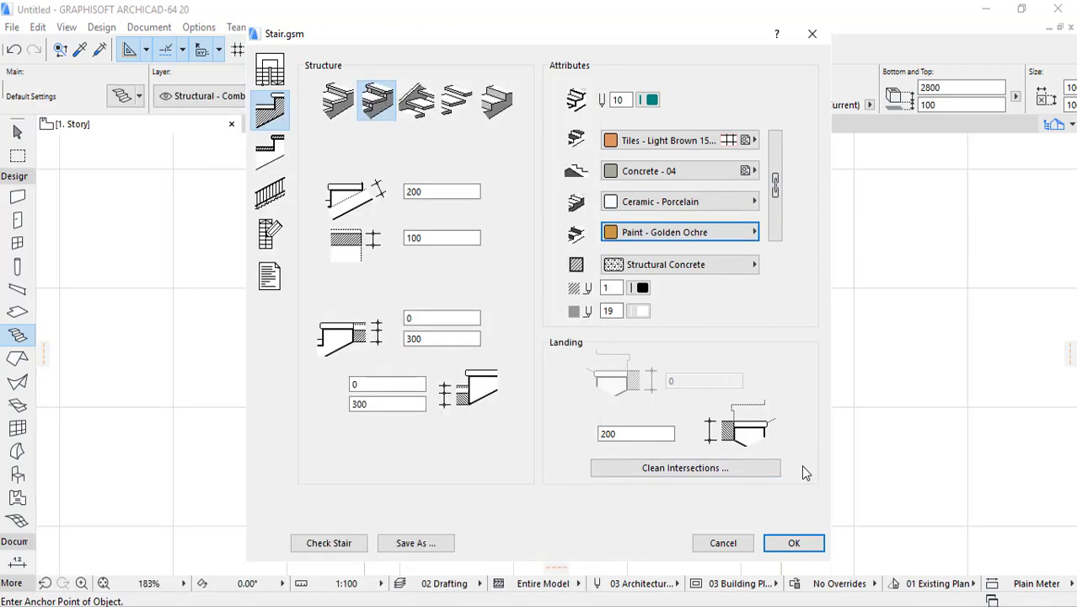
{"action": "left_click", "coordinate": [793, 544]}
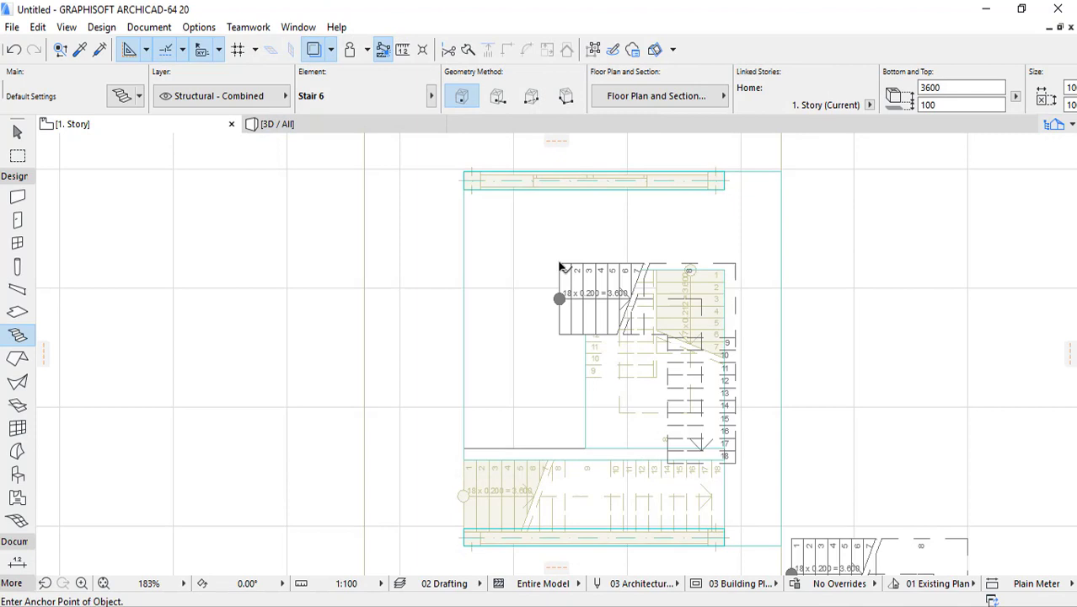
- Place the L-shaped stair and rotate it 90° so it points upward
{"action": "left_click", "coordinate": [559, 267]}
{"action": "key", "text": "ctrl+e"}
{"action": "left_click", "coordinate": [558, 264]}
{"action": "left_click", "coordinate": [661, 264]}
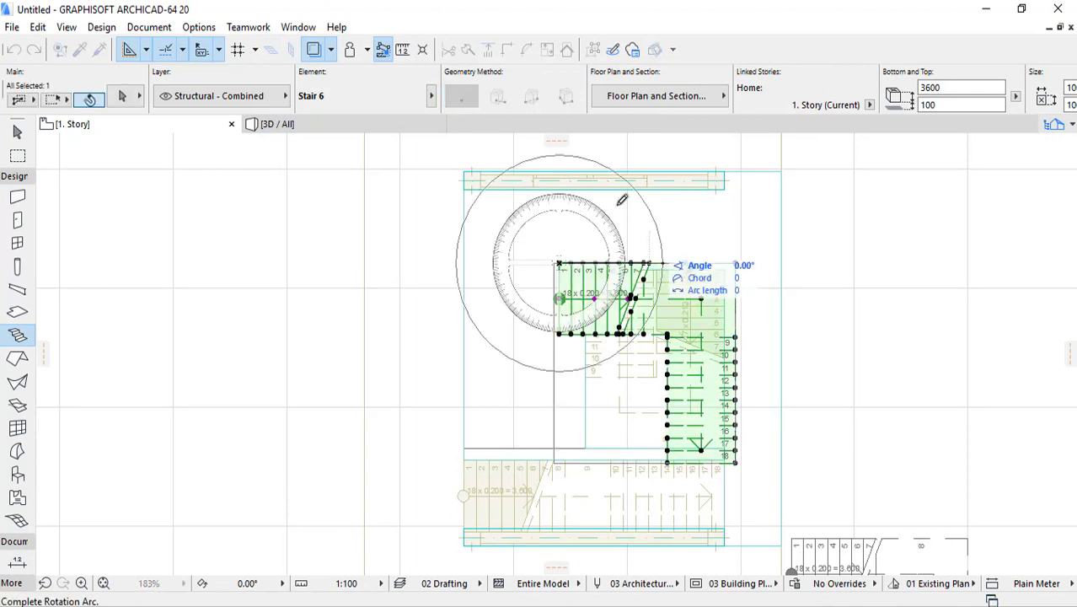
{"action": "left_click", "coordinate": [571, 178]}
- Move the stair 1026 upward into the plan's upper-left corner
{"action": "key", "text": "ctrl+d"}
{"action": "left_click", "coordinate": [632, 152]}
{"action": "key", "text": "Escape"}
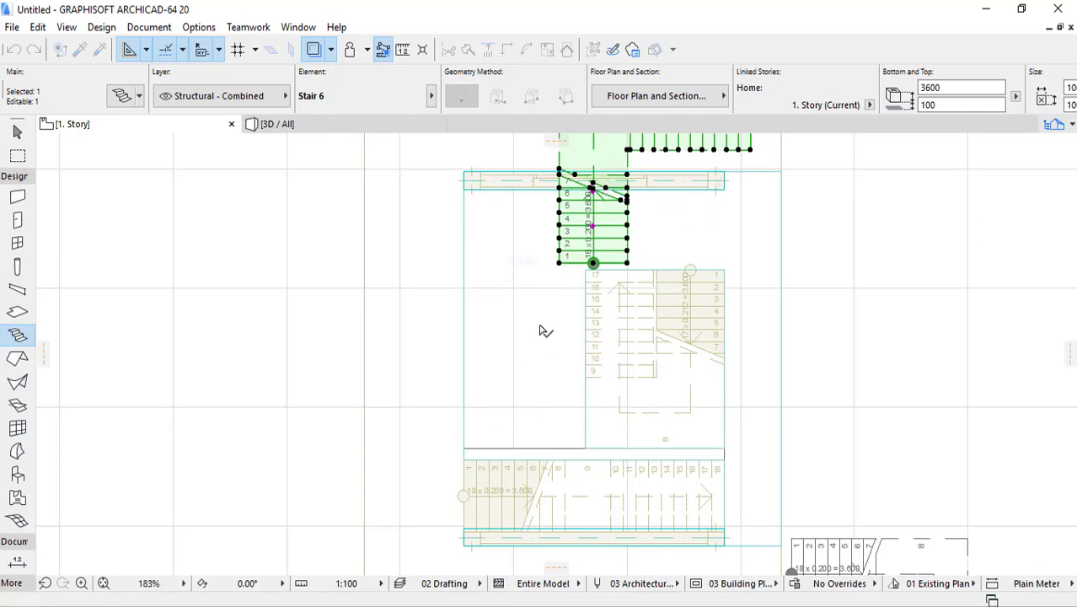
{"action": "key", "text": "ctrl+d"}
{"action": "left_click", "coordinate": [464, 250]}
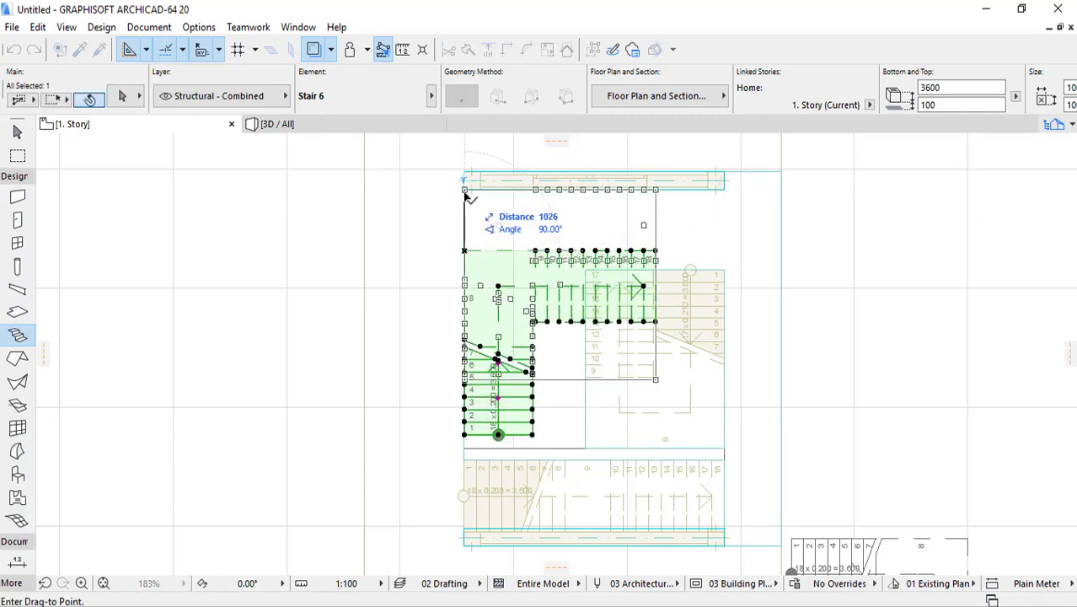
{"action": "left_click", "coordinate": [465, 194]}
{"action": "key", "text": "Escape"}
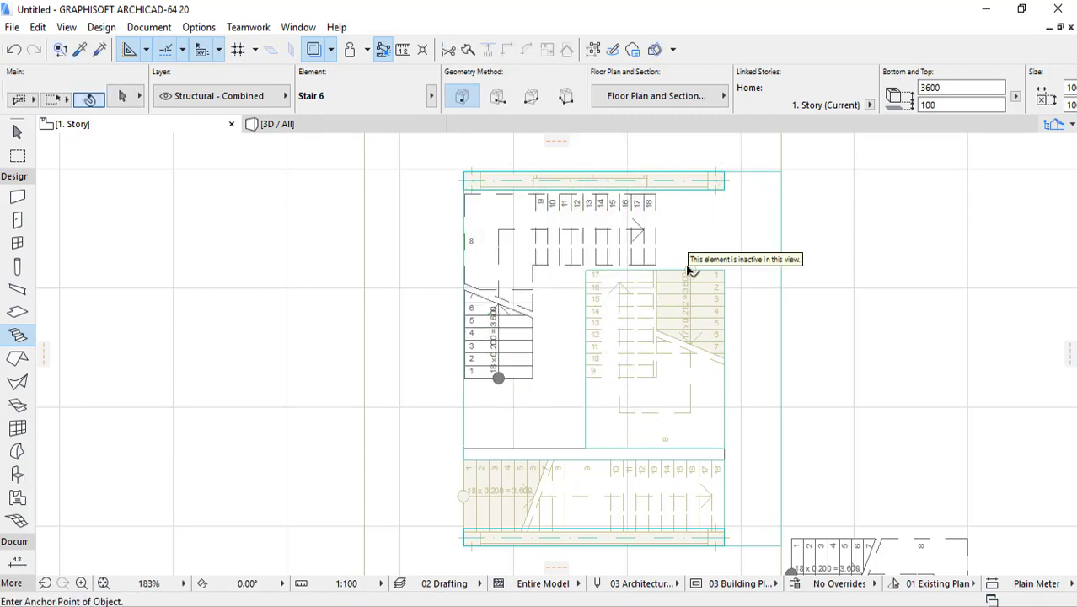
- Check the placed stair in the 3D view from a new angle
{"action": "left_click", "coordinate": [364, 126]}
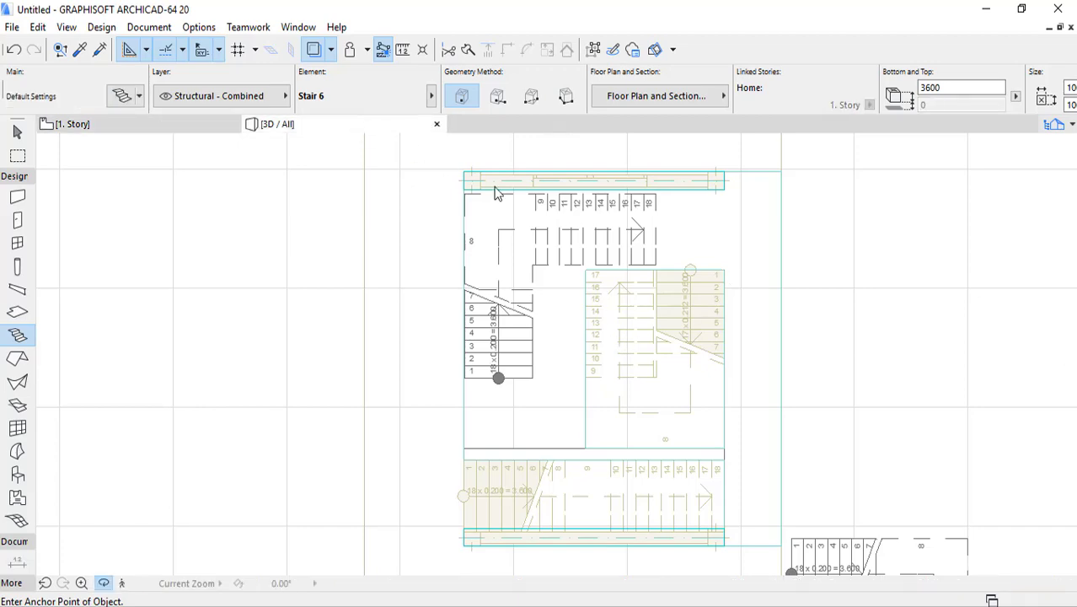
{"action": "scroll", "coordinate": [607, 251], "scroll_direction": "down", "scroll_amount": 5}
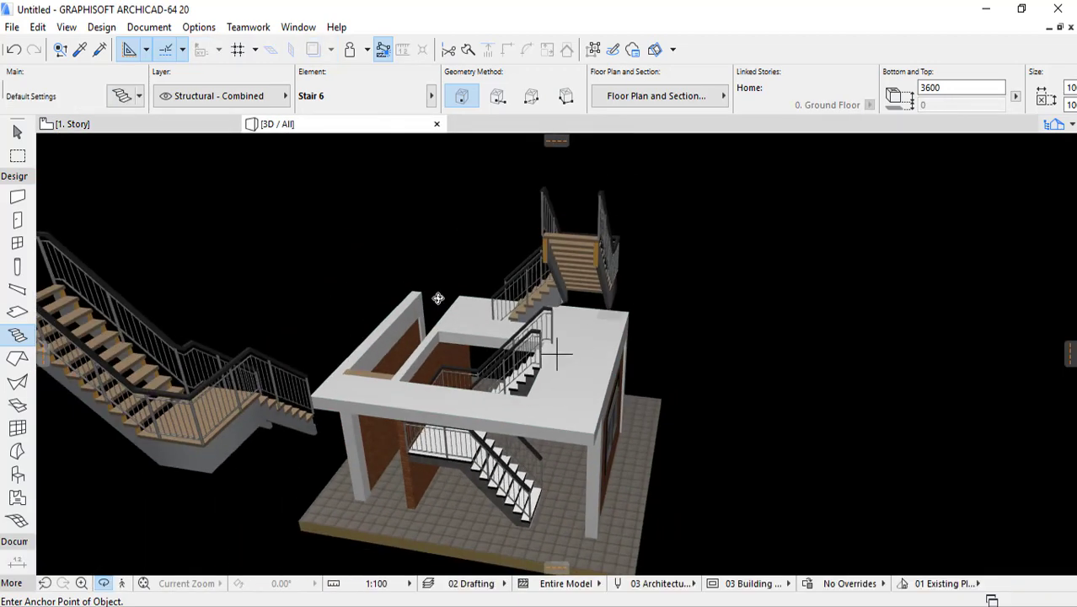
{"action": "middle_click_drag", "start_coordinate": [437, 297], "coordinate": [489, 251], "text": "shift"}
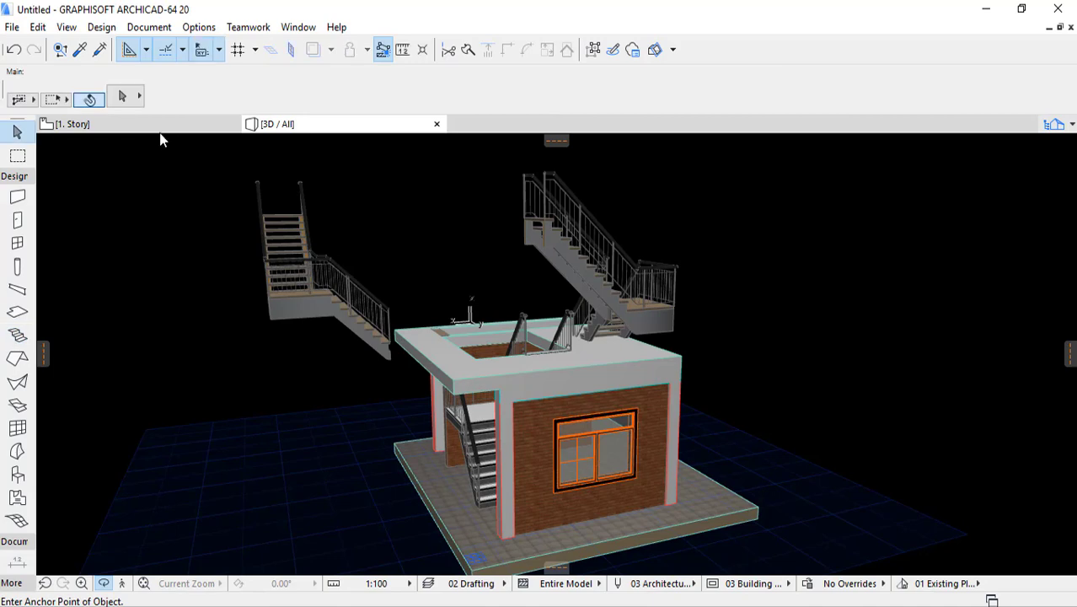
- Move the L-shaped stair into the upper-left corner and take it off 1. Story for the ground floor
{"action": "left_click", "coordinate": [161, 126]}
{"action": "left_click", "coordinate": [529, 380]}
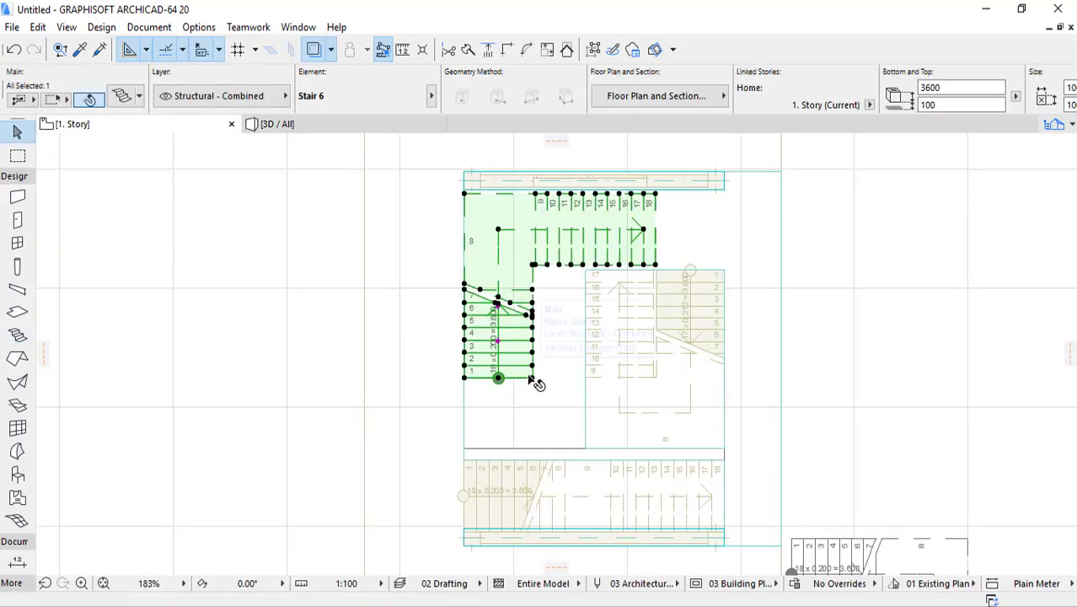
{"action": "scroll", "coordinate": [410, 322], "scroll_direction": "down", "scroll_amount": 6}
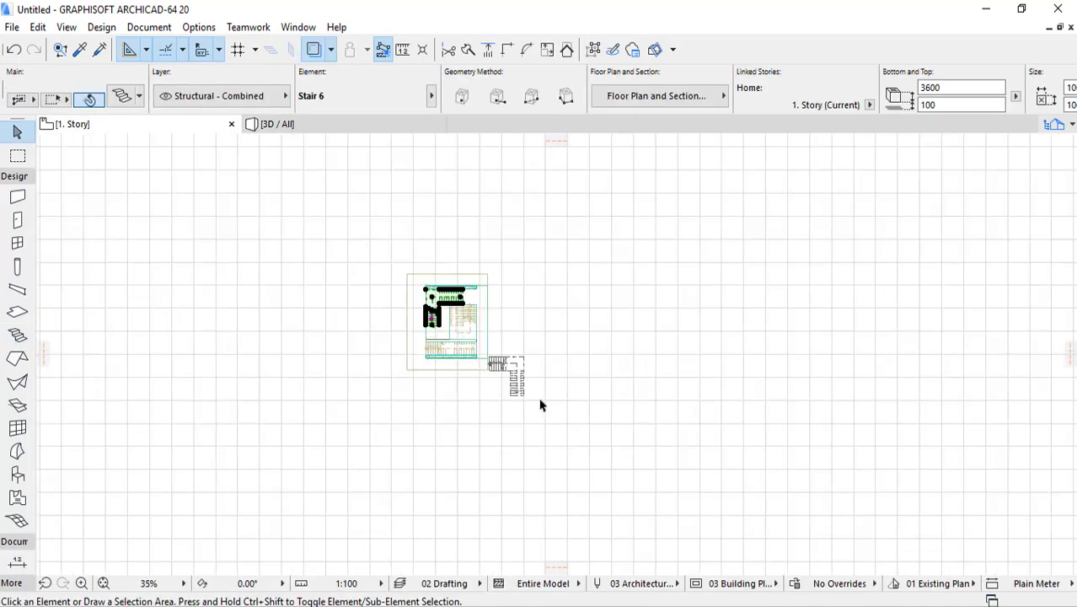
{"action": "left_click_drag", "start_coordinate": [525, 399], "coordinate": [447, 314]}
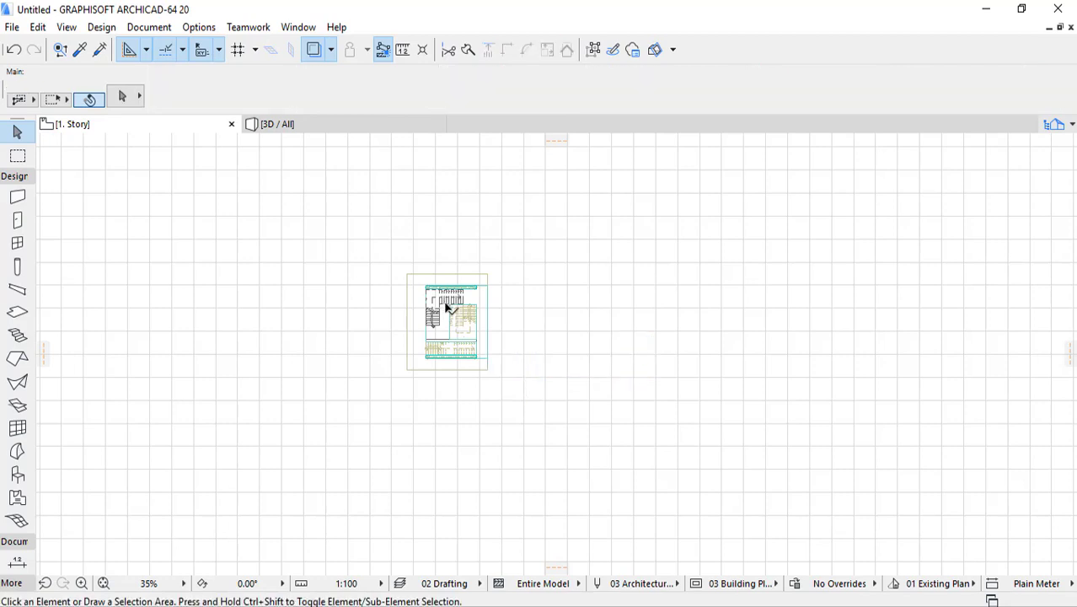
{"action": "scroll", "coordinate": [447, 312], "scroll_direction": "up", "scroll_amount": 2}
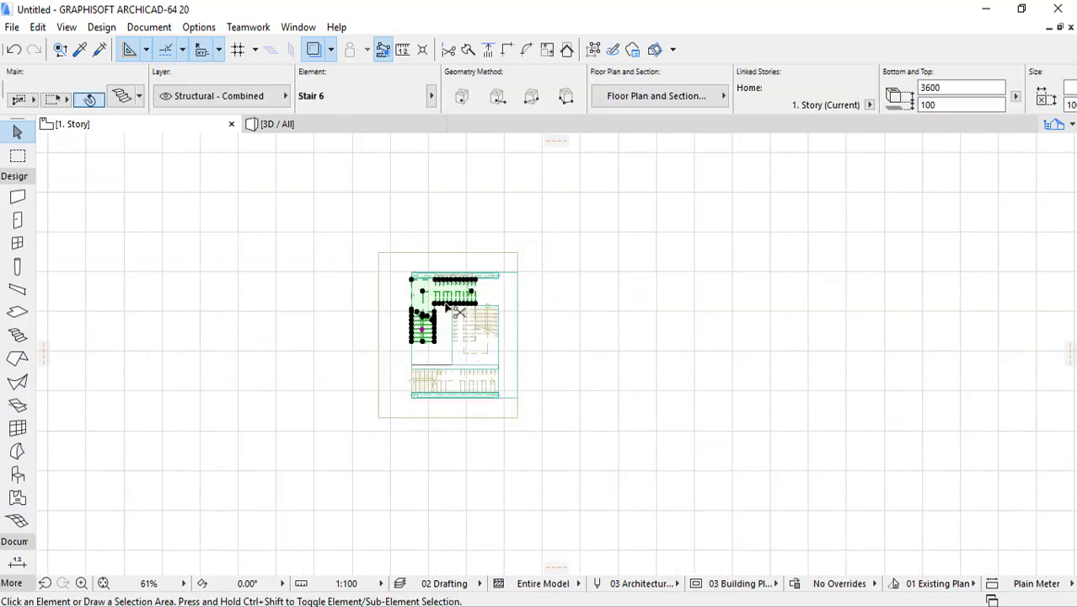
{"action": "key", "text": "Delete"}
{"action": "scroll", "coordinate": [449, 310], "scroll_direction": "up", "scroll_amount": 3}
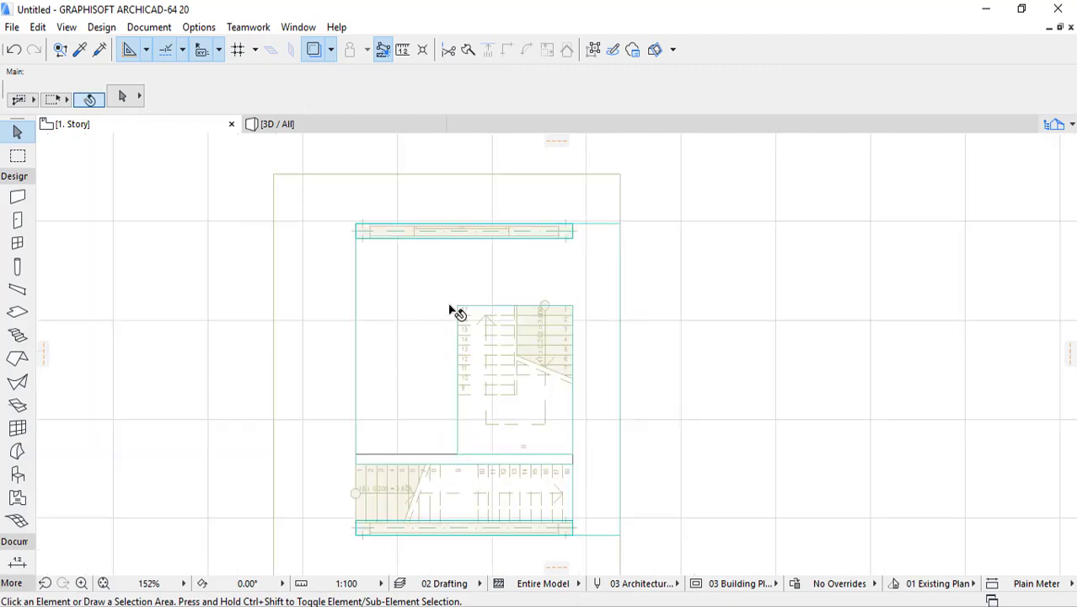
{"action": "key", "text": "ctrl+Down"}
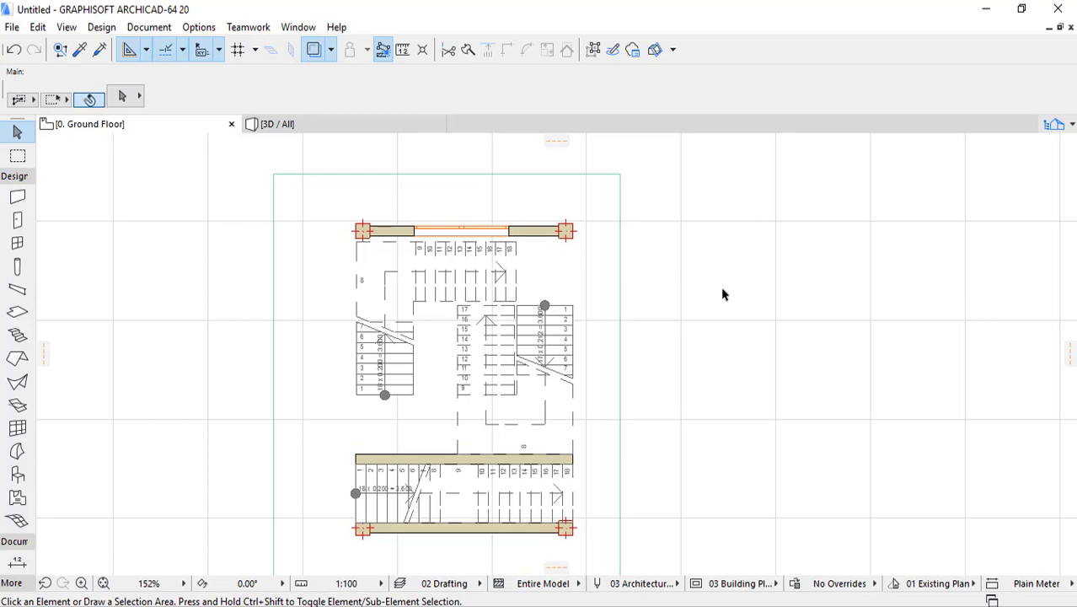
{"action": "key", "text": "ctrl+Up"}
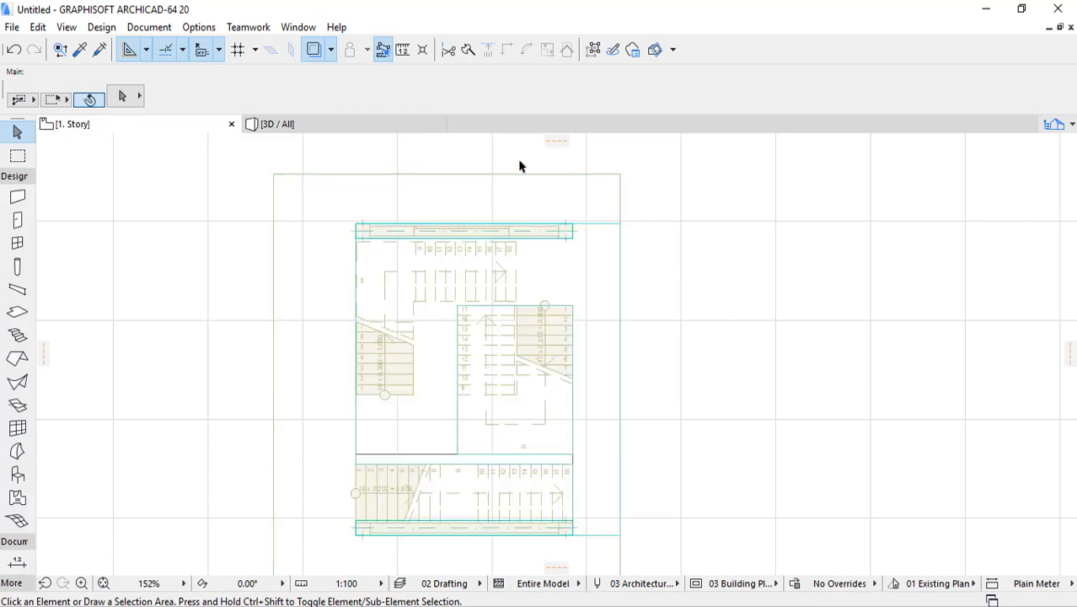
- Orbit the 3D view to see the stairs from the side in cutaway
{"action": "left_click", "coordinate": [338, 124]}
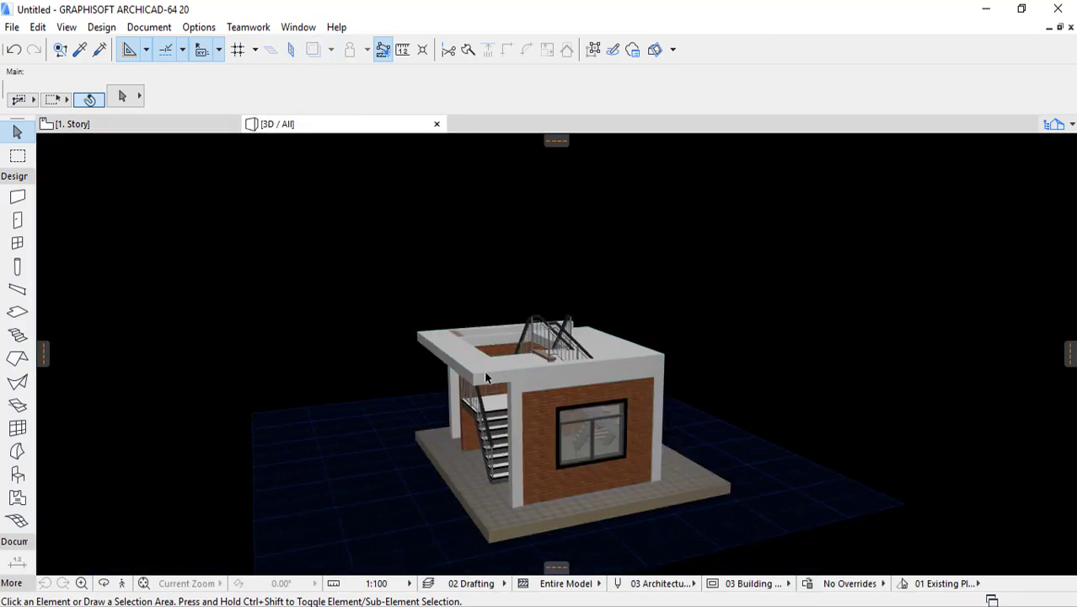
{"action": "key", "text": "o"}
{"action": "left_click_drag", "start_coordinate": [831, 424], "coordinate": [688, 406]}
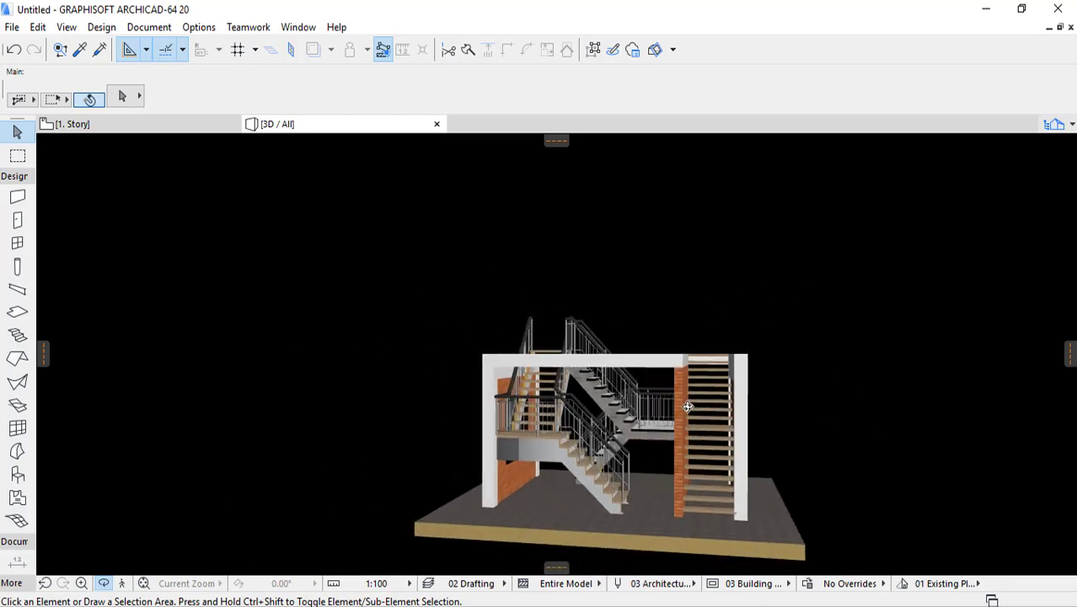
{"action": "scroll", "coordinate": [688, 406], "scroll_direction": "up", "scroll_amount": 3}
{"action": "key", "text": "Escape"}
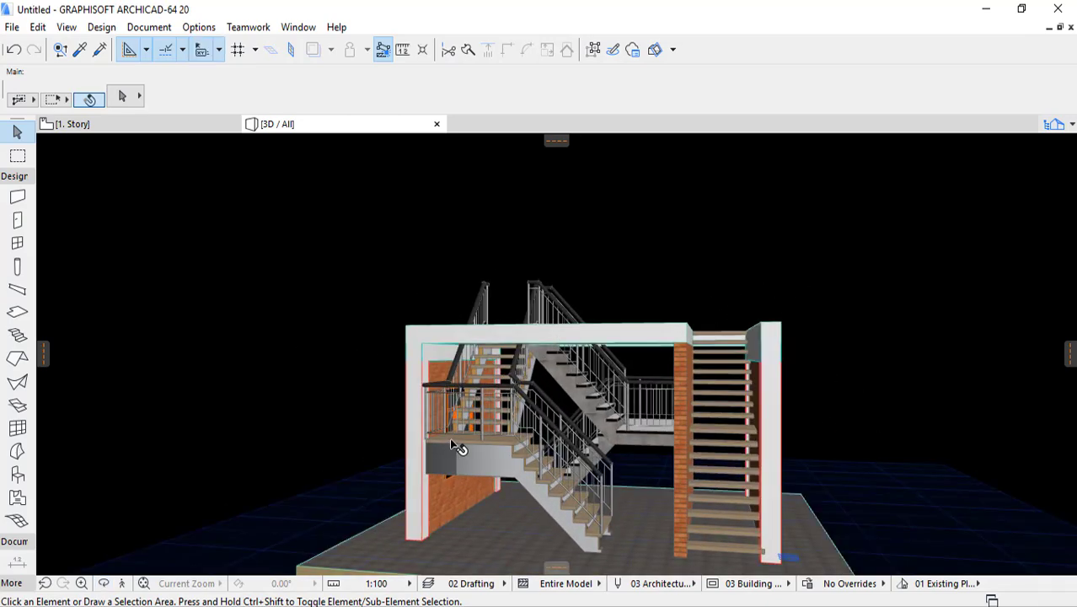
- Set the L-shaped stair's bottom offset to 0 and cut its structure thickness from 300 to 150
{"action": "left_click", "coordinate": [449, 436]}
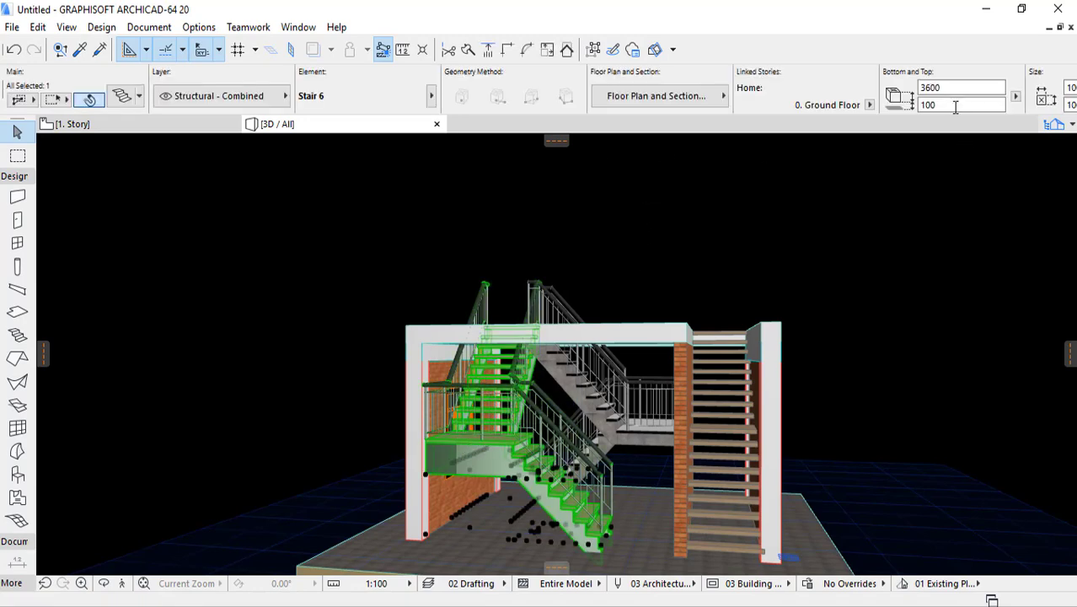
{"action": "type", "text": "0"}
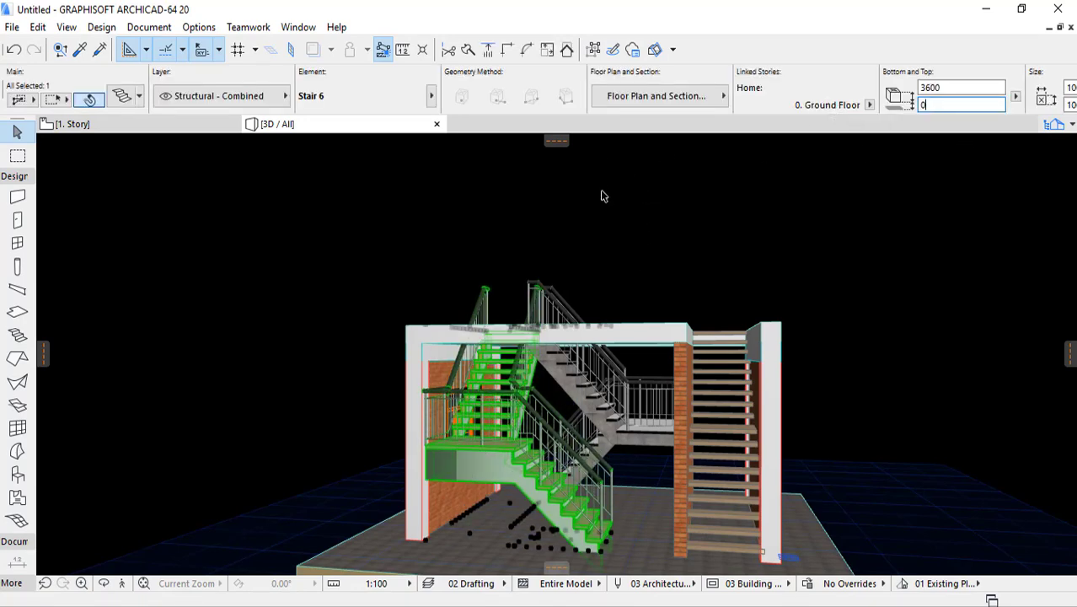
{"action": "right_click", "coordinate": [505, 203]}
{"action": "left_click", "coordinate": [508, 203]}
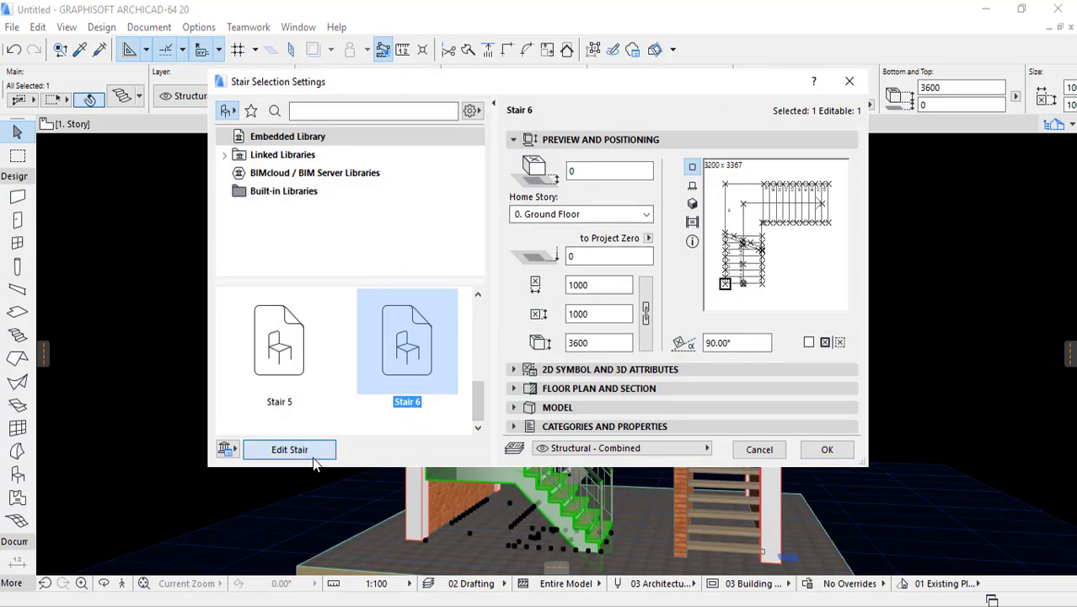
{"action": "left_click", "coordinate": [312, 455]}
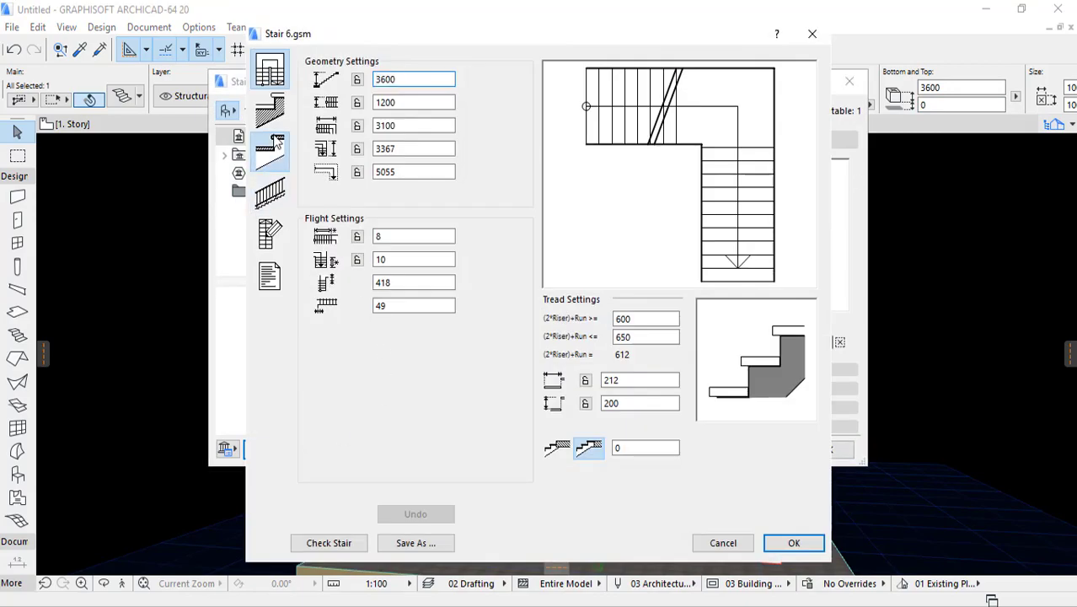
{"action": "left_click", "coordinate": [270, 150]}
{"action": "left_click", "coordinate": [278, 113]}
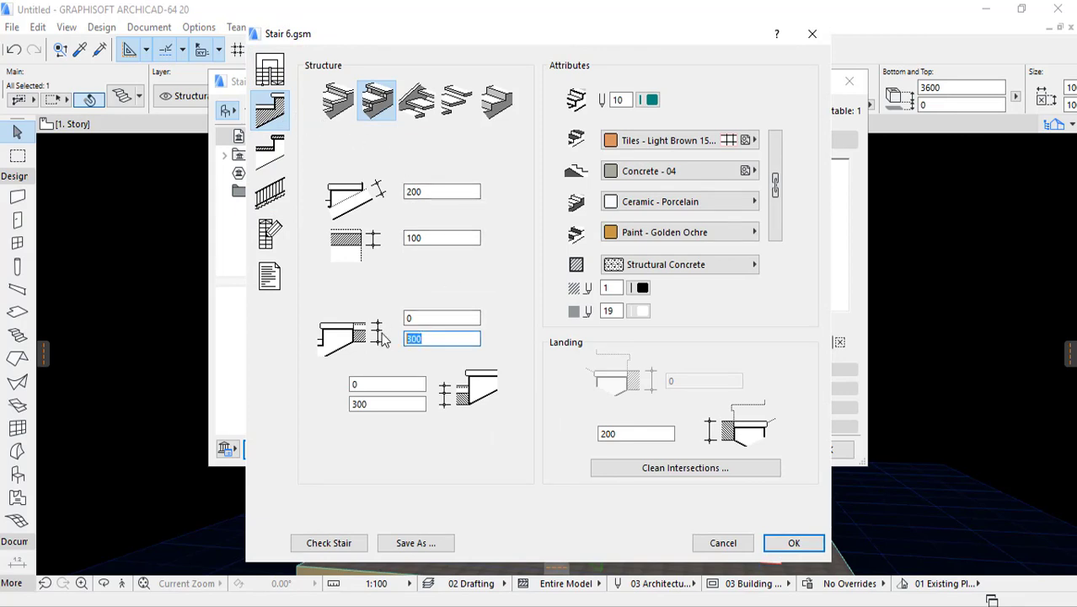
{"action": "type", "text": "0"}
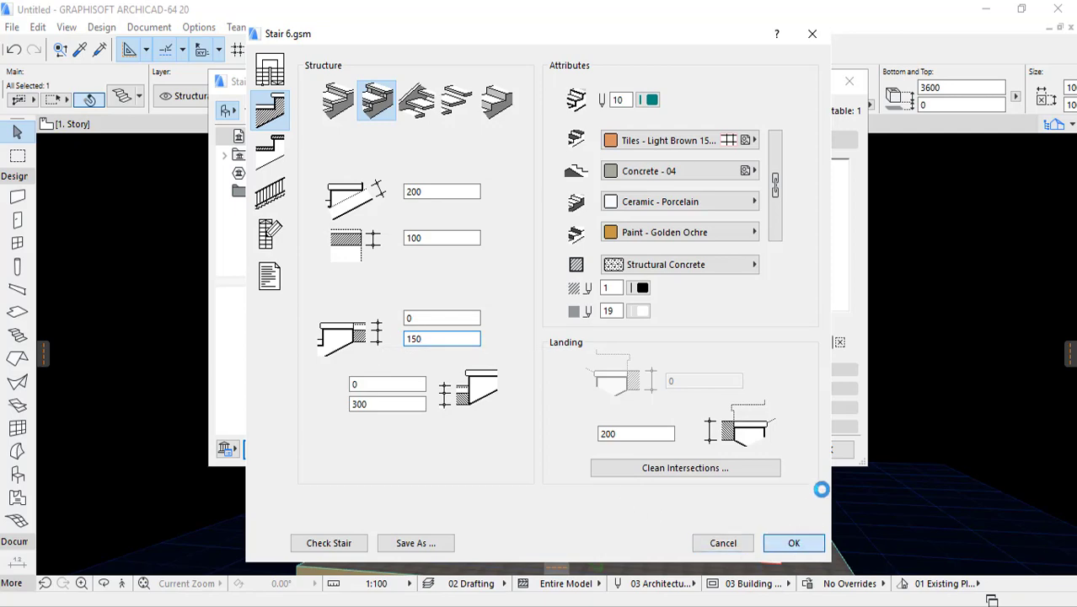
{"action": "key", "text": "Return"}
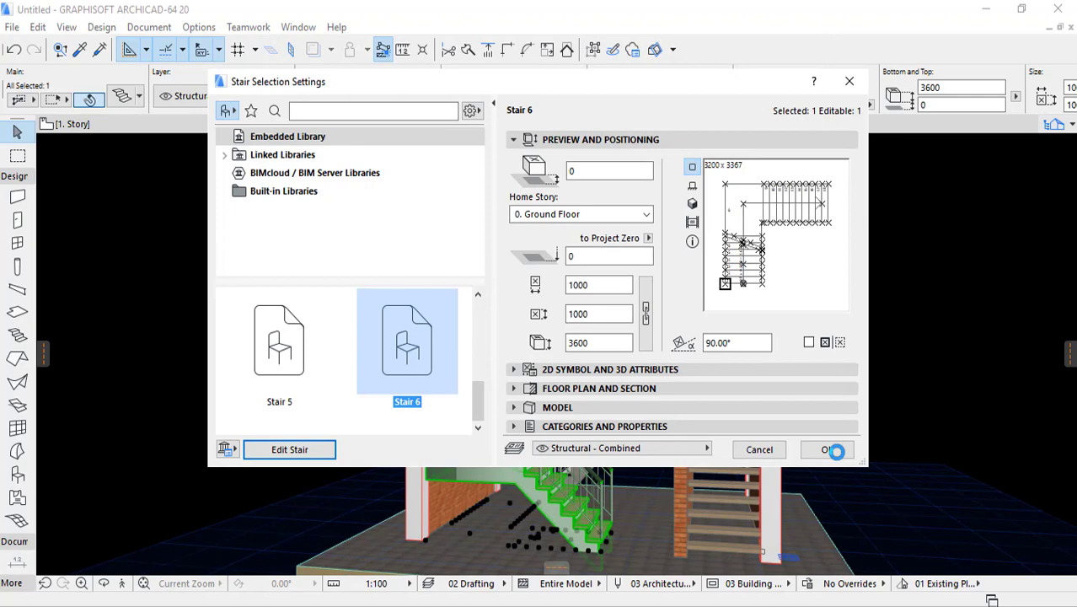
{"action": "left_click", "coordinate": [836, 451]}
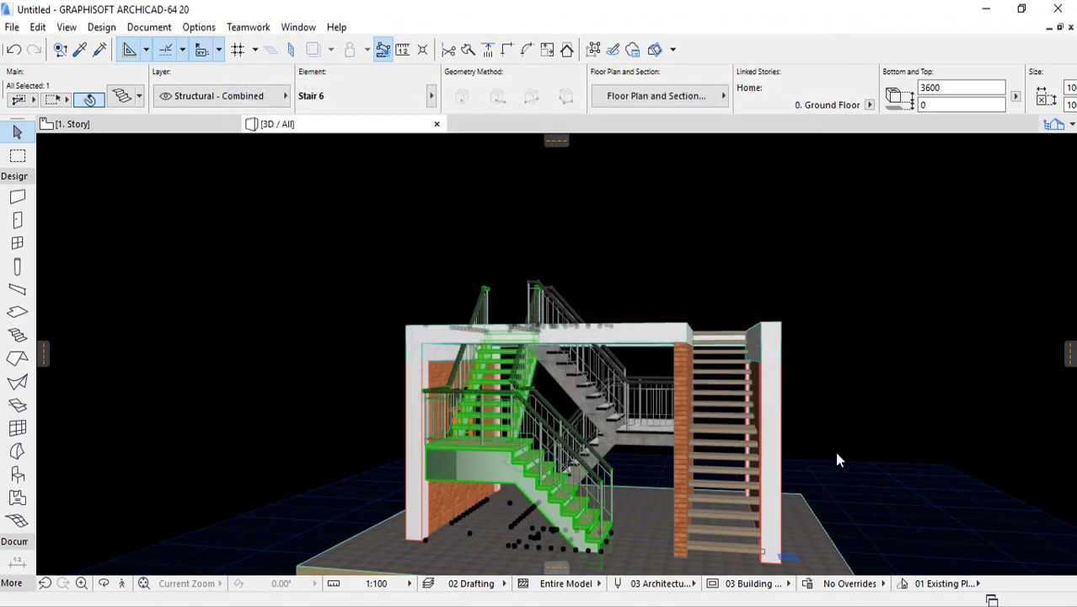
- Orbit the 3D model from below to above to inspect the stair
{"action": "scroll", "coordinate": [591, 490], "scroll_direction": "up", "scroll_amount": 3}
{"action": "key", "text": "o"}
{"action": "left_click_drag", "start_coordinate": [591, 489], "coordinate": [636, 445]}
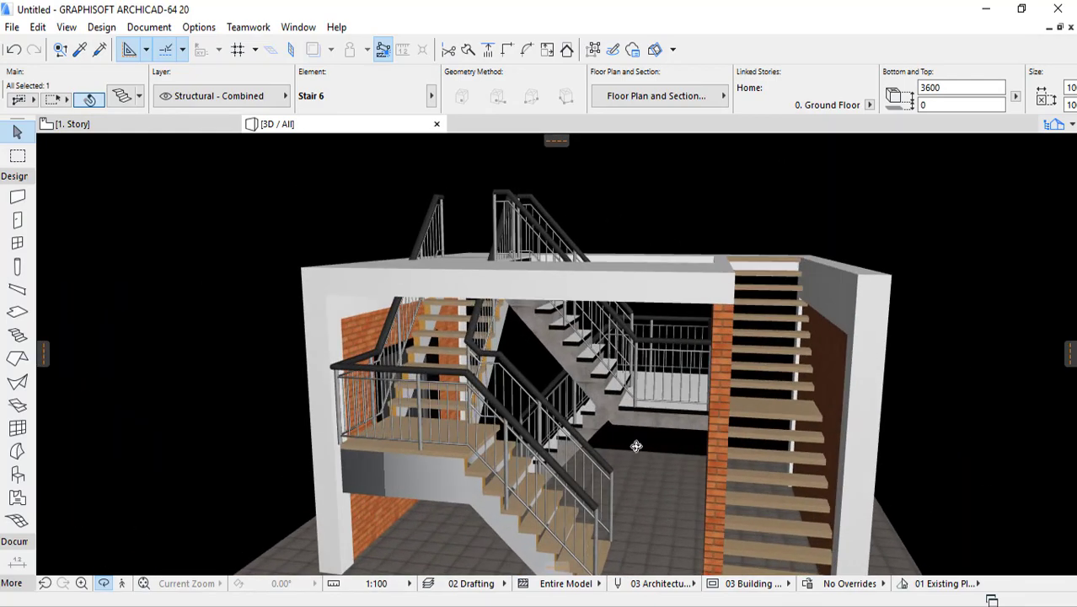
{"action": "key", "text": "o"}
- Change Stair 6's slab thickness from 200 to 100 and accept the stair settings
{"action": "right_click", "coordinate": [273, 196]}
{"action": "left_click", "coordinate": [303, 202]}
{"action": "left_click", "coordinate": [278, 448]}
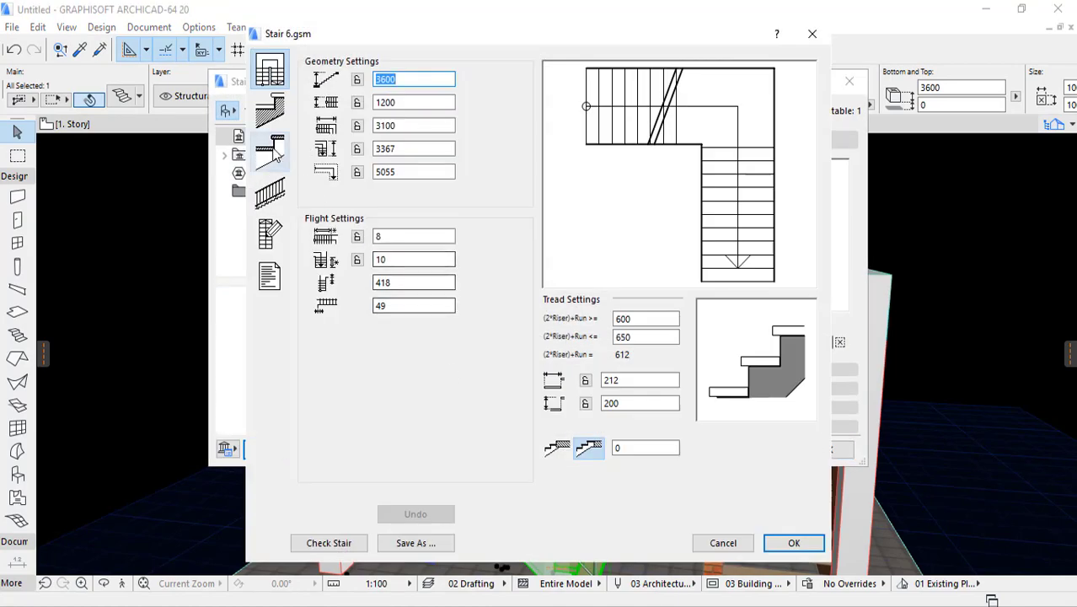
{"action": "left_click", "coordinate": [271, 116]}
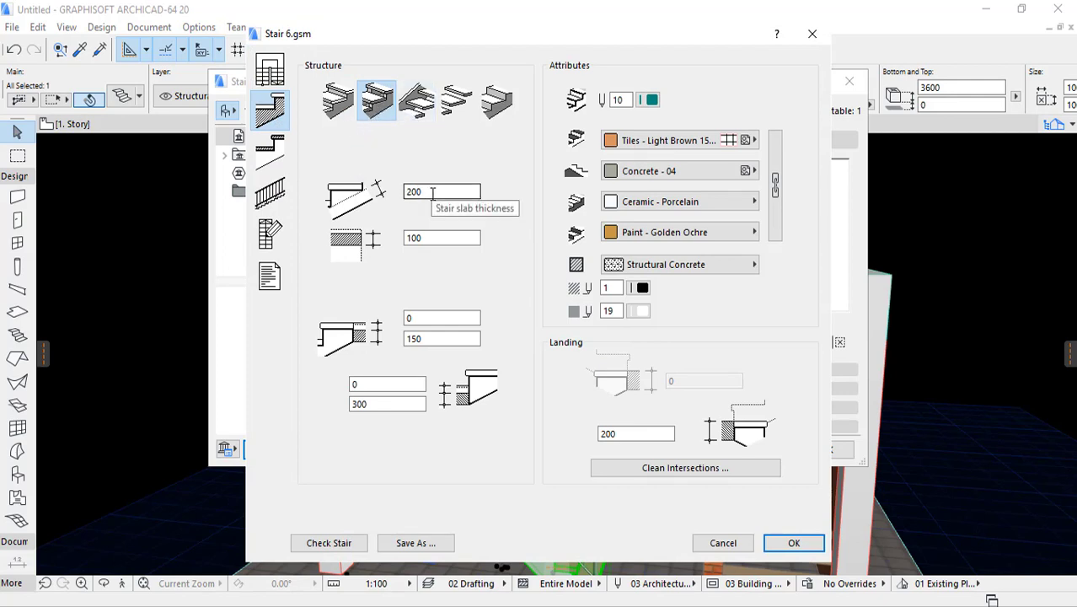
{"action": "left_click_drag", "start_coordinate": [432, 192], "coordinate": [376, 184]}
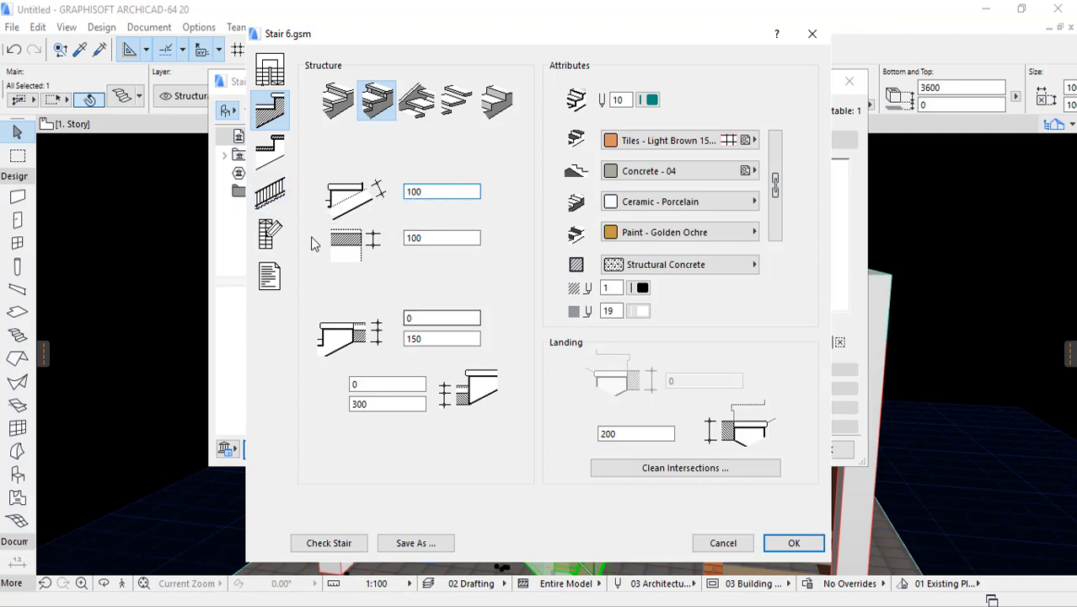
{"action": "left_click", "coordinate": [270, 192]}
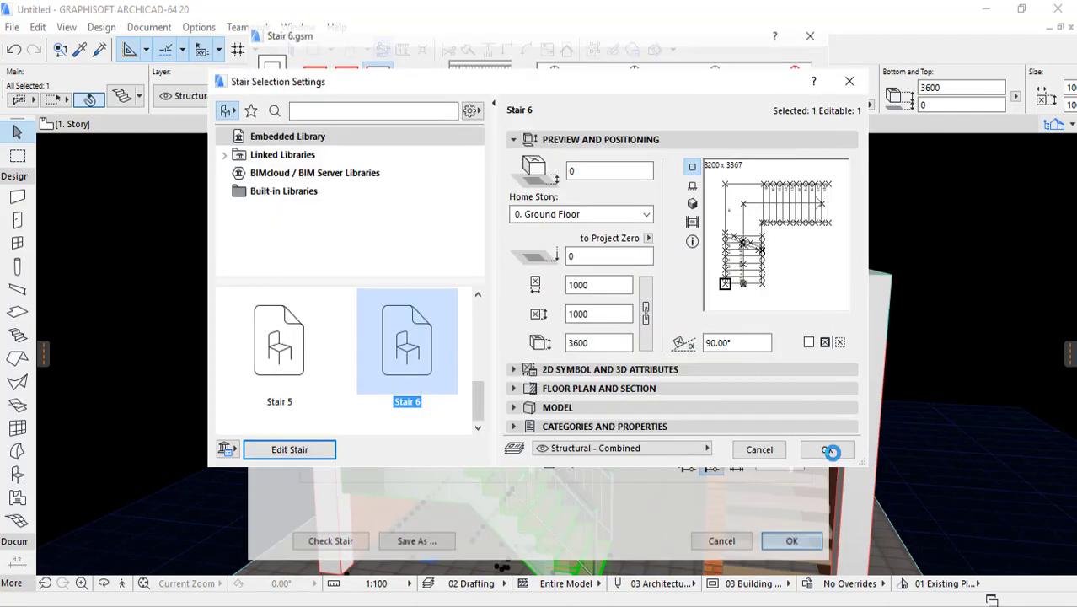
{"action": "left_click", "coordinate": [831, 453]}
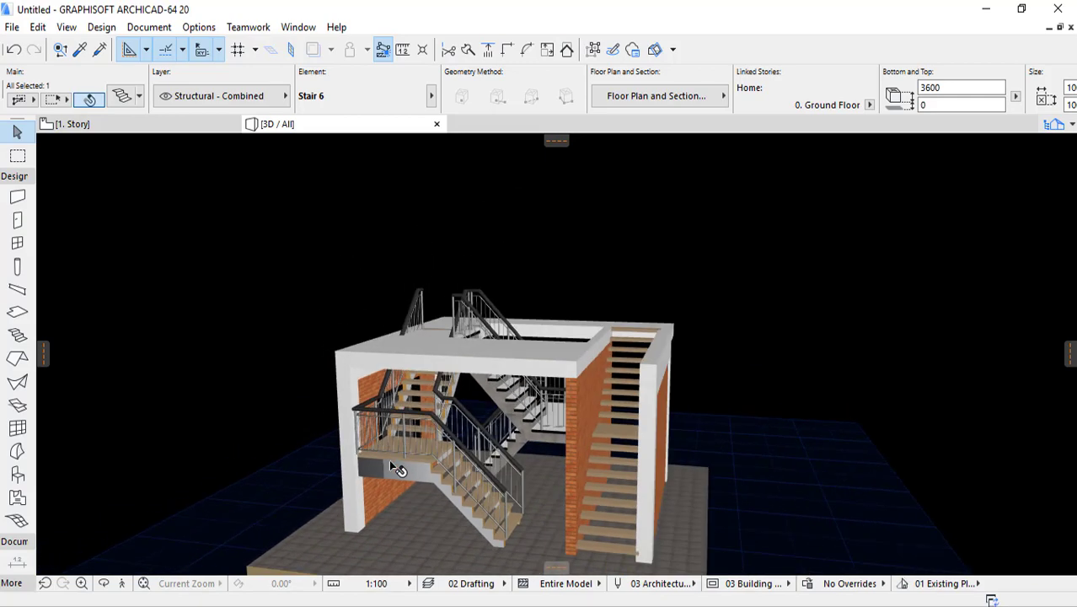
- Reduce Stair 6's slab thickness from 100 to 50 and apply it to the model
{"action": "right_click", "coordinate": [167, 162]}
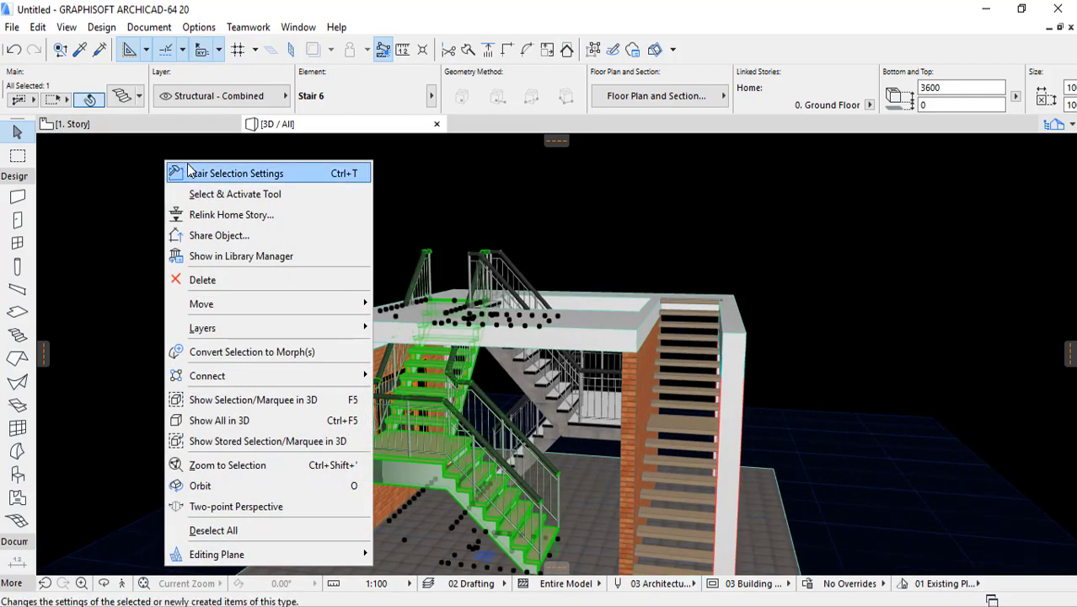
{"action": "left_click", "coordinate": [184, 173]}
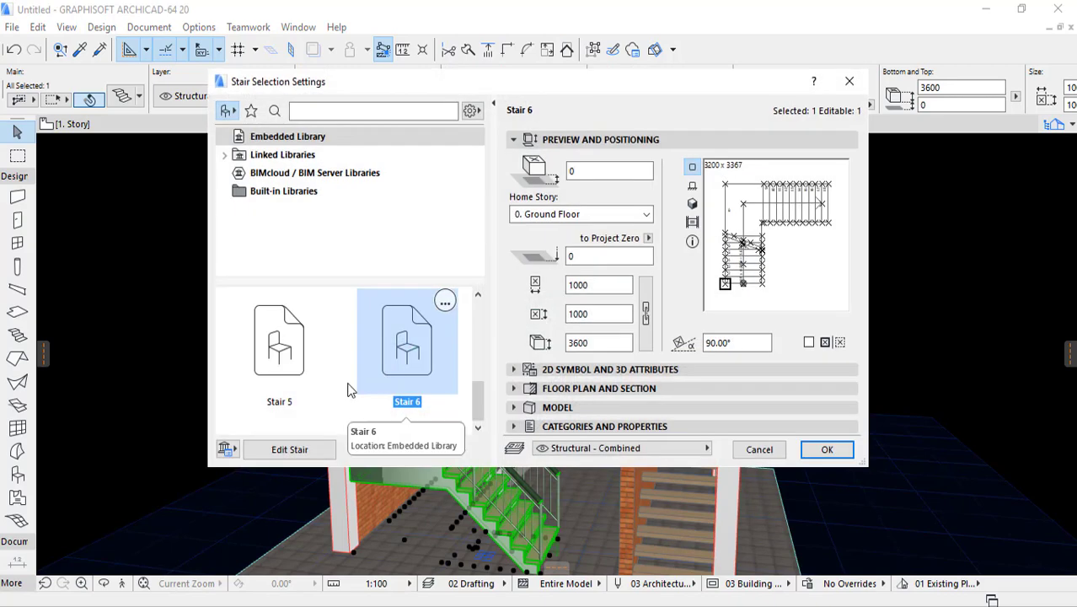
{"action": "left_click", "coordinate": [288, 448]}
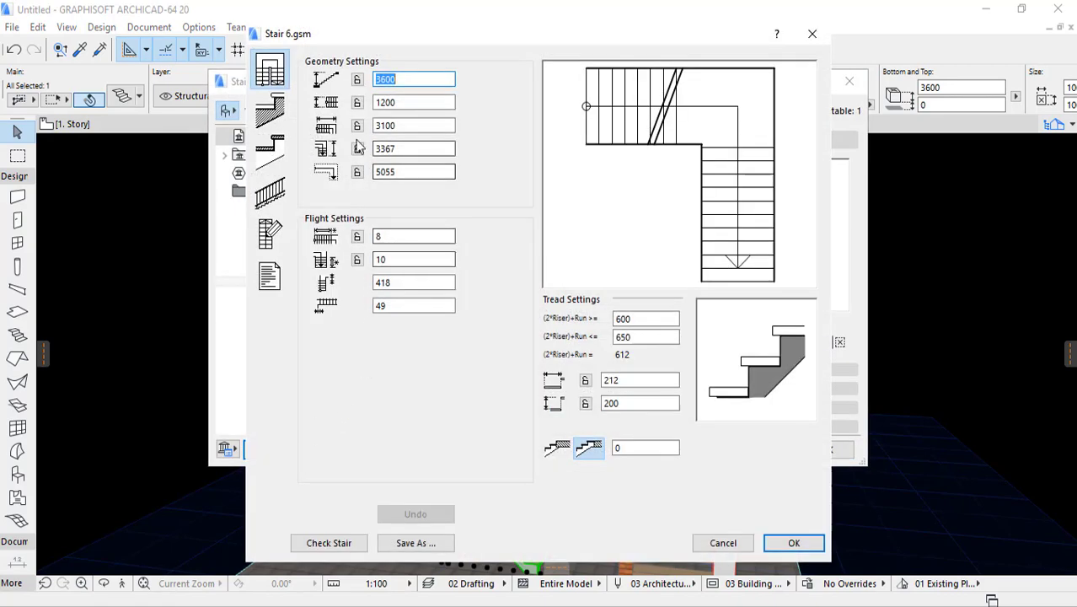
{"action": "left_click", "coordinate": [271, 152]}
{"action": "left_click", "coordinate": [266, 115]}
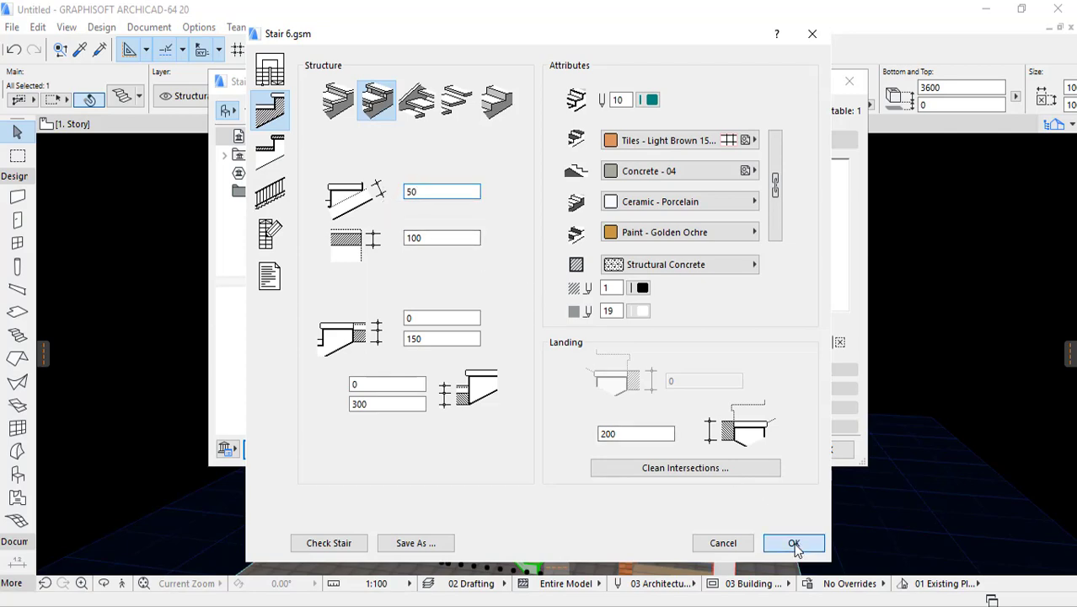
{"action": "left_click", "coordinate": [795, 544]}
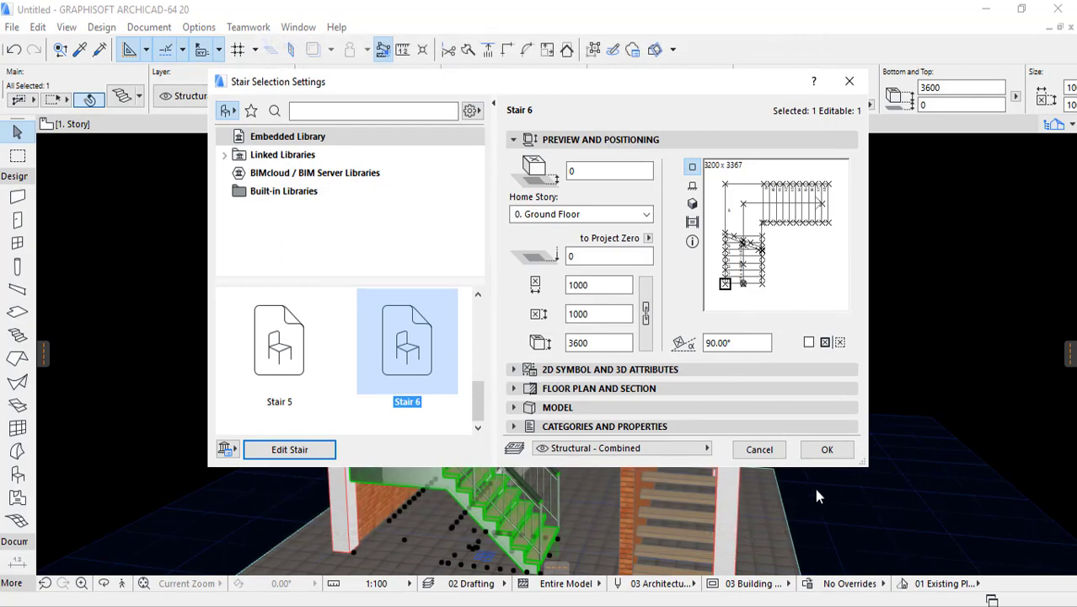
{"action": "left_click", "coordinate": [824, 447]}
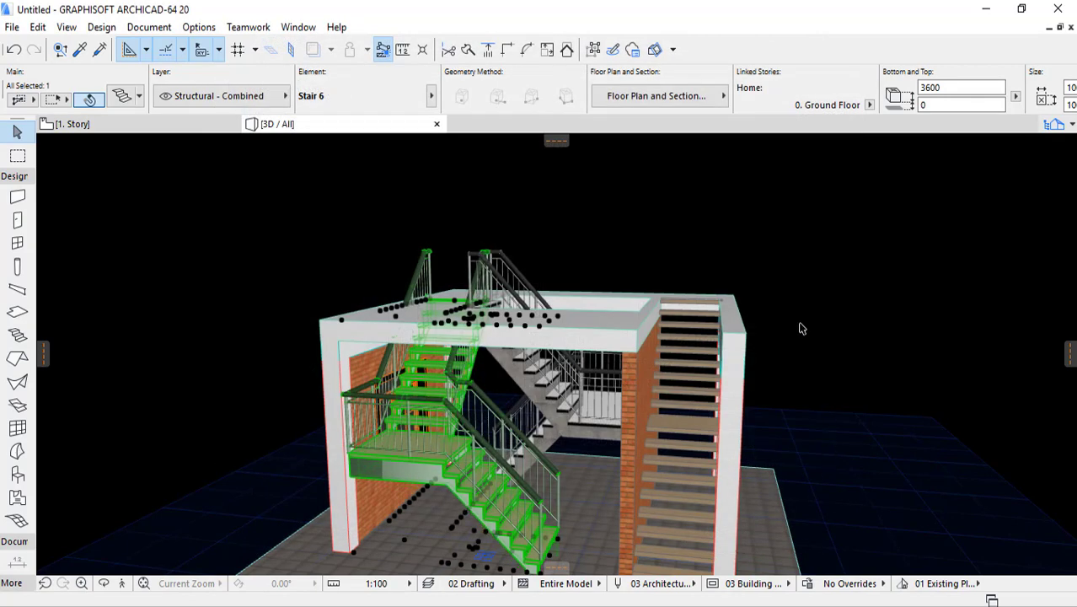
{"action": "left_click", "coordinate": [800, 329]}
{"action": "middle_click_drag", "start_coordinate": [524, 320], "coordinate": [543, 249], "text": "shift"}
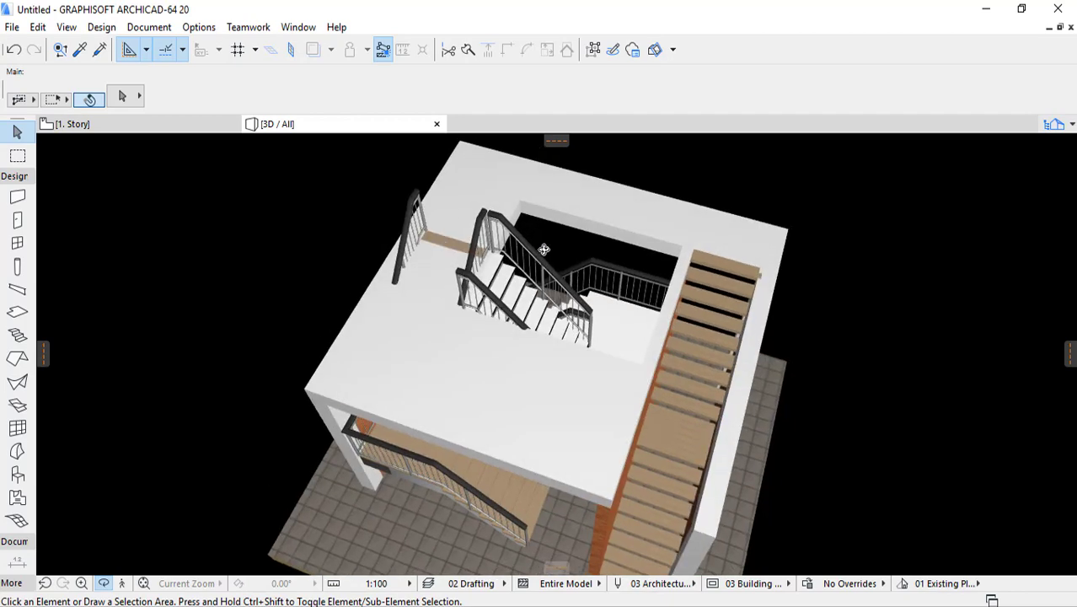
- Switch to the 1. Story plan and inspect the stair tower's top wall
{"action": "left_click", "coordinate": [175, 124]}
{"action": "scroll", "coordinate": [468, 291], "scroll_direction": "down", "scroll_amount": 2}
{"action": "scroll", "coordinate": [492, 274], "scroll_direction": "up", "scroll_amount": 4}
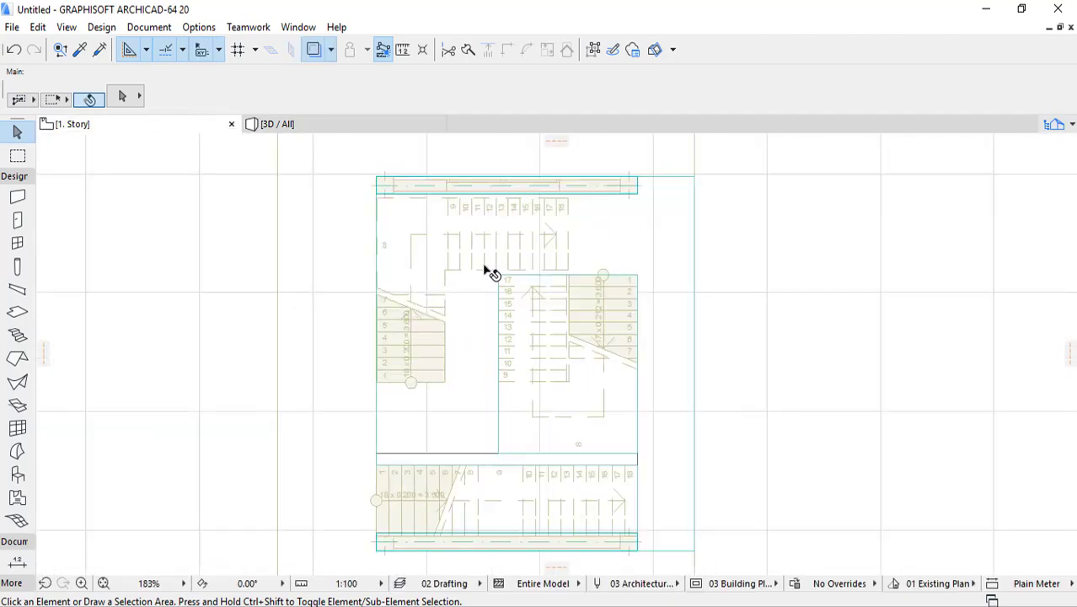
{"action": "left_click", "coordinate": [577, 189]}
{"action": "scroll", "coordinate": [581, 196], "scroll_direction": "up", "scroll_amount": 3}
{"action": "left_click", "coordinate": [612, 231]}
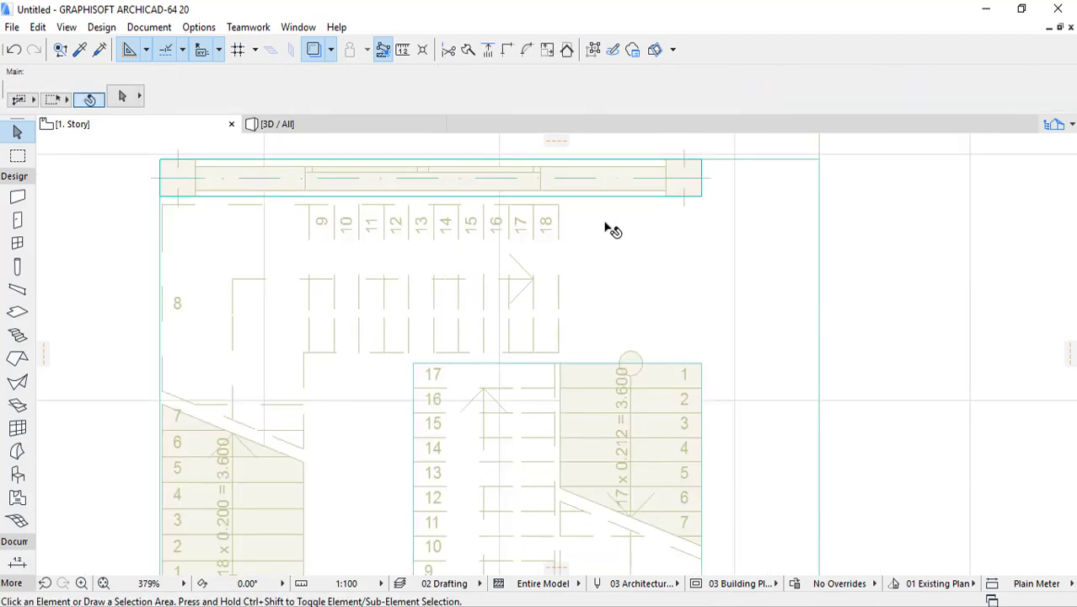
- Step through the stories, checking the ground-floor L-shaped stair, and end on 1. Story
{"action": "key", "text": "ctrl+Up"}
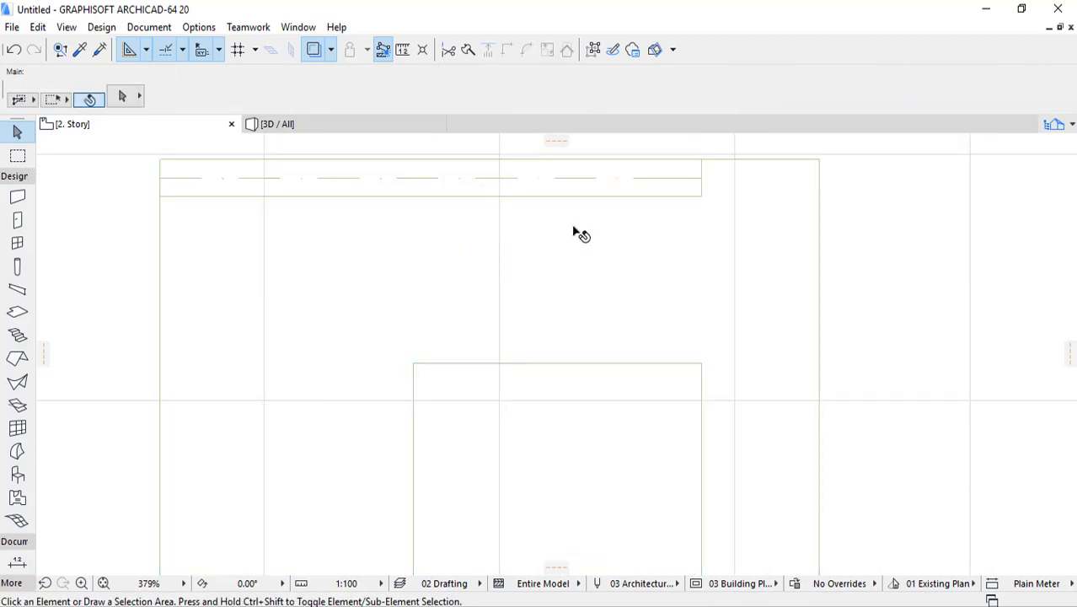
{"action": "key", "text": "ctrl+Down"}
{"action": "key", "text": "ctrl+Down"}
{"action": "left_click", "coordinate": [558, 209]}
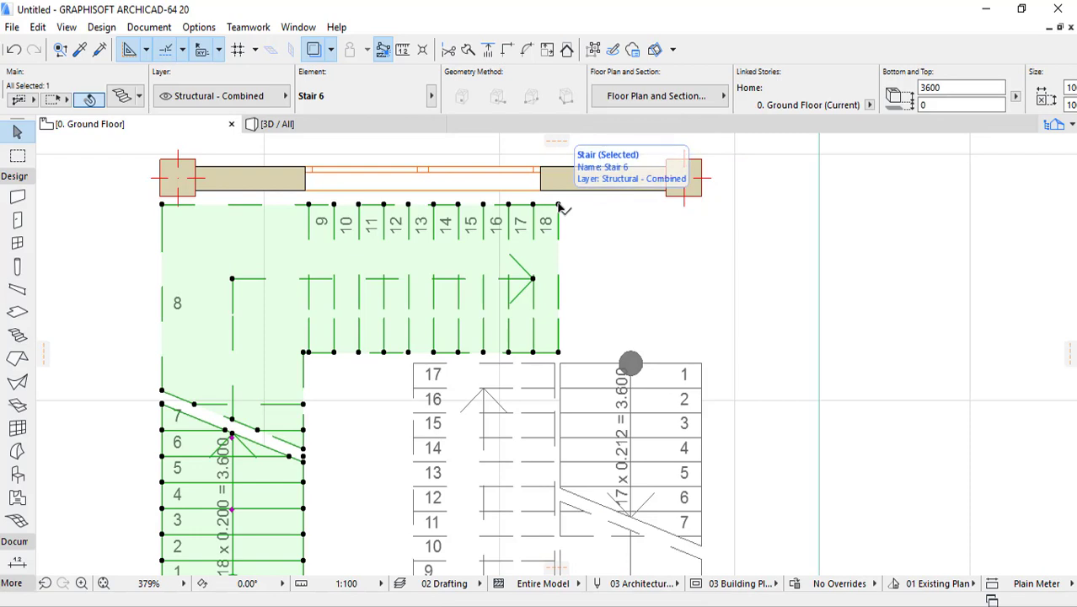
{"action": "left_click_drag", "start_coordinate": [560, 207], "coordinate": [558, 192]}
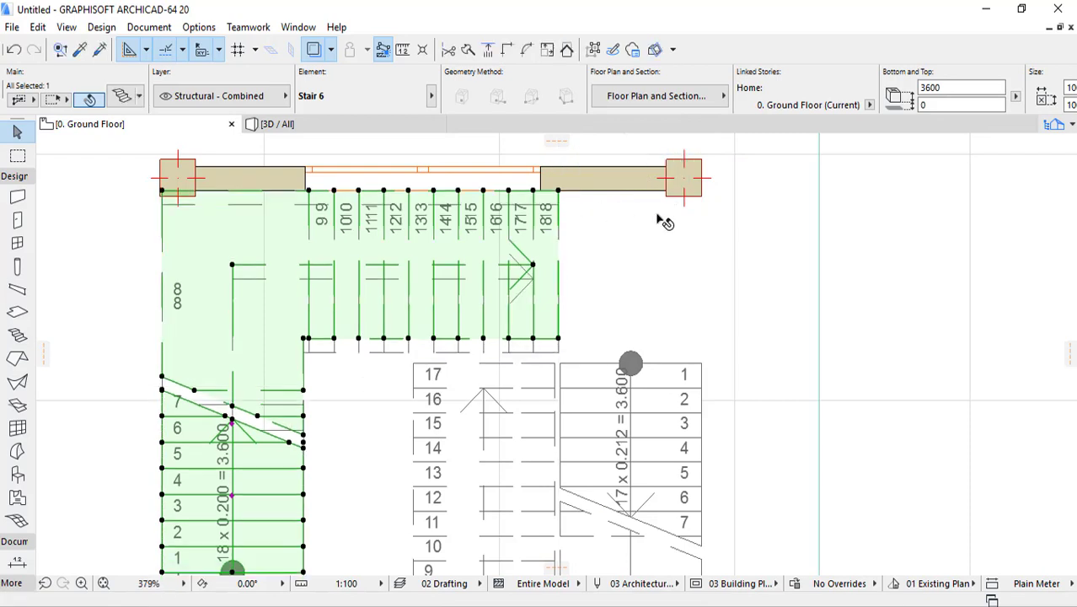
{"action": "left_click", "coordinate": [627, 312]}
{"action": "left_click", "coordinate": [563, 355]}
{"action": "key", "text": "Escape"}
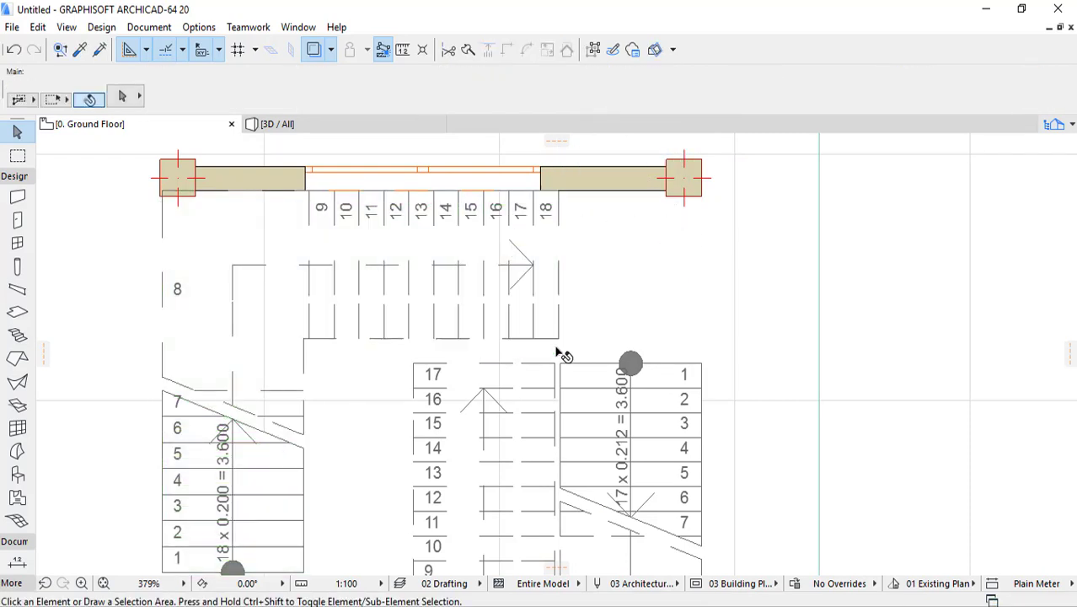
{"action": "key", "text": "ctrl+Up"}
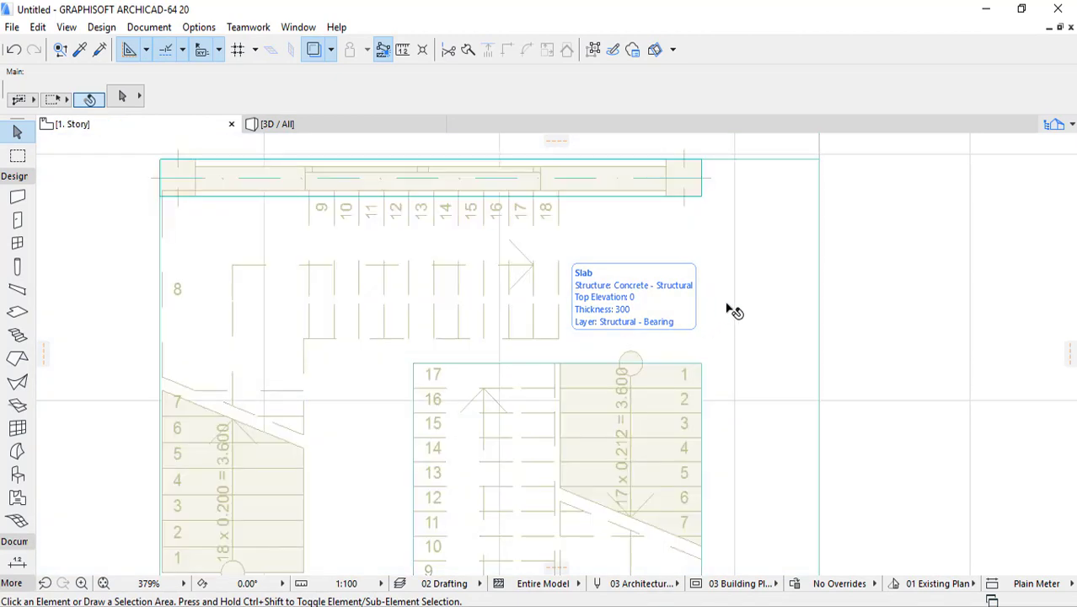
- Select the 1. Story slab and start adding a polygon-shaped hole to it
{"action": "left_click", "coordinate": [813, 294]}
{"action": "left_click", "coordinate": [817, 290]}
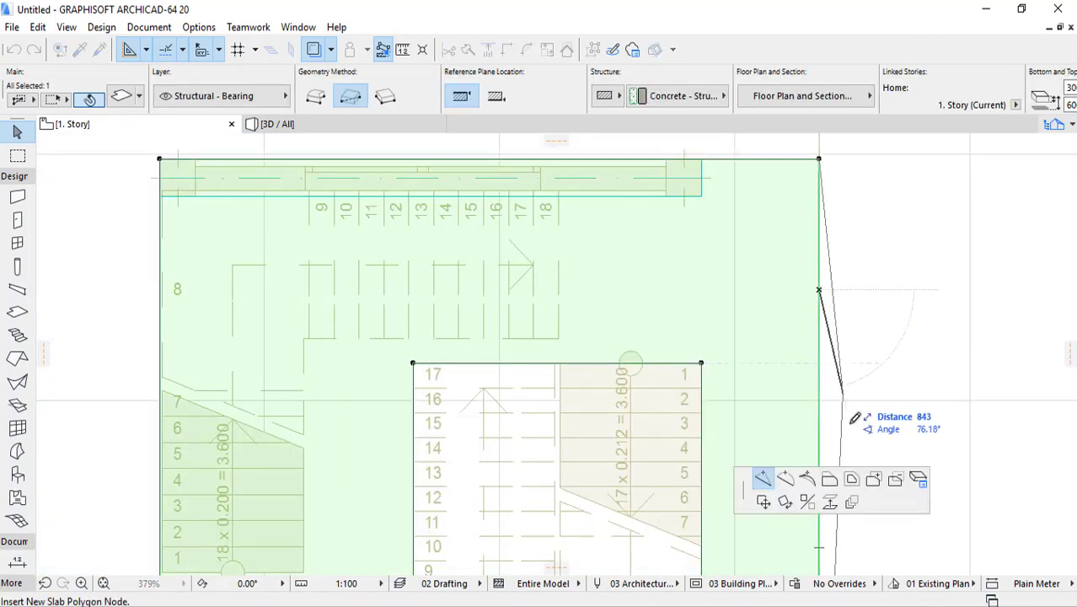
{"action": "left_click", "coordinate": [895, 478]}
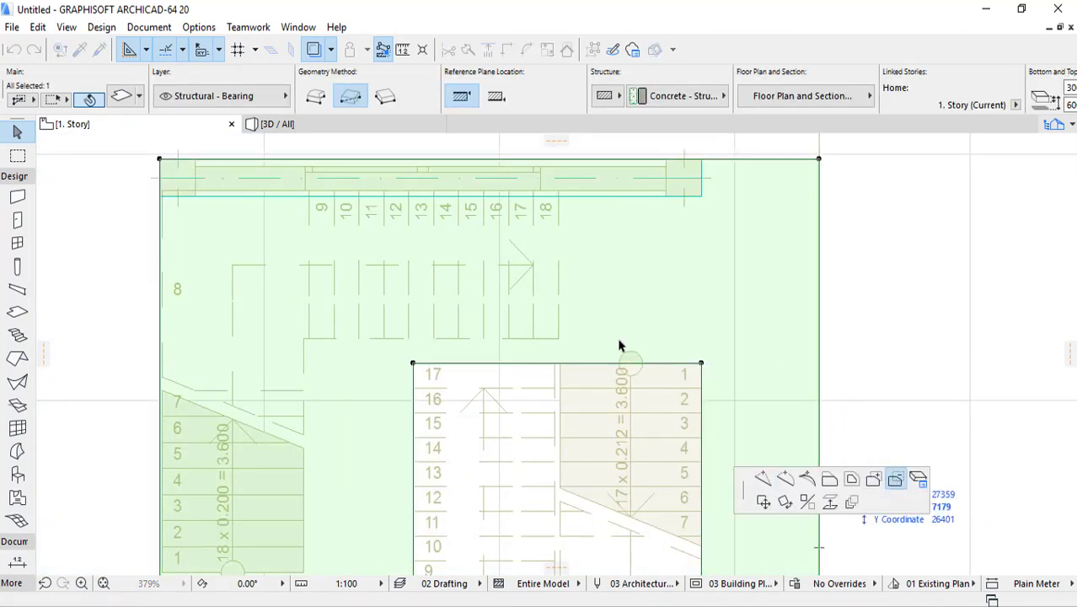
{"action": "left_click", "coordinate": [558, 338]}
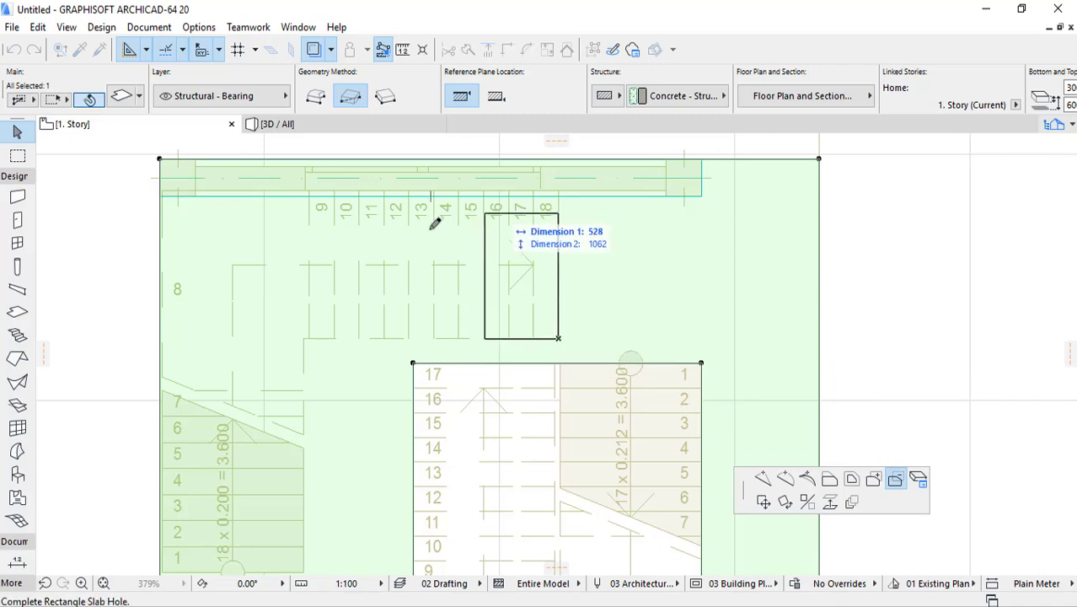
{"action": "left_click", "coordinate": [315, 96]}
- Trace the L-shaped opening's corners around the stair in the upper-left corner
{"action": "left_click", "coordinate": [308, 338]}
{"action": "scroll", "coordinate": [338, 301], "scroll_direction": "down", "scroll_amount": 3}
{"action": "scroll", "coordinate": [340, 385], "scroll_direction": "down", "scroll_amount": 1}
{"action": "left_click", "coordinate": [320, 431]}
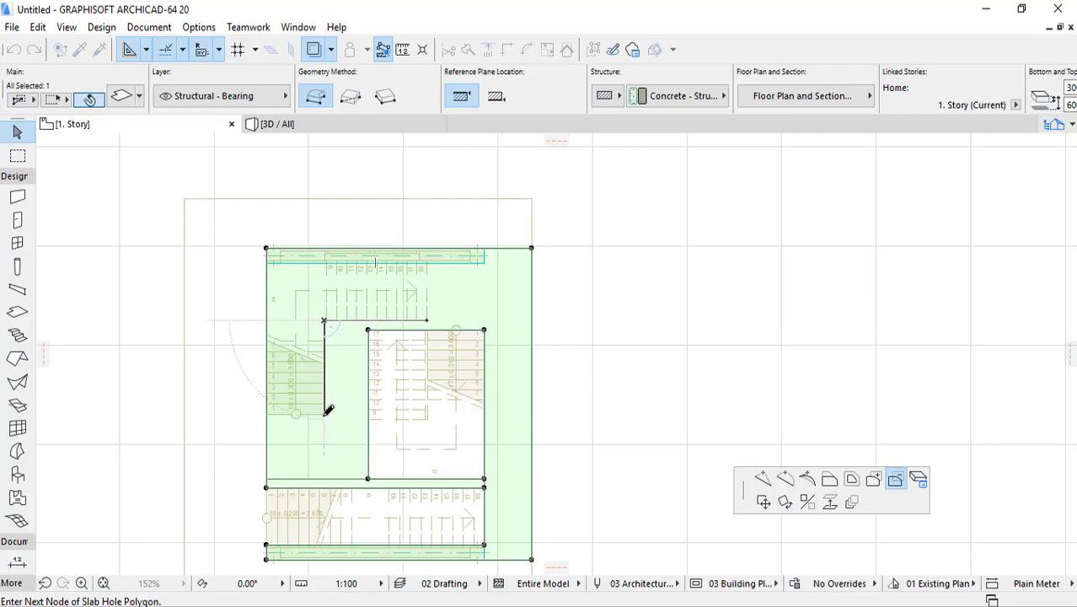
{"action": "left_click", "coordinate": [267, 413]}
{"action": "left_click", "coordinate": [267, 262]}
{"action": "left_click", "coordinate": [427, 266]}
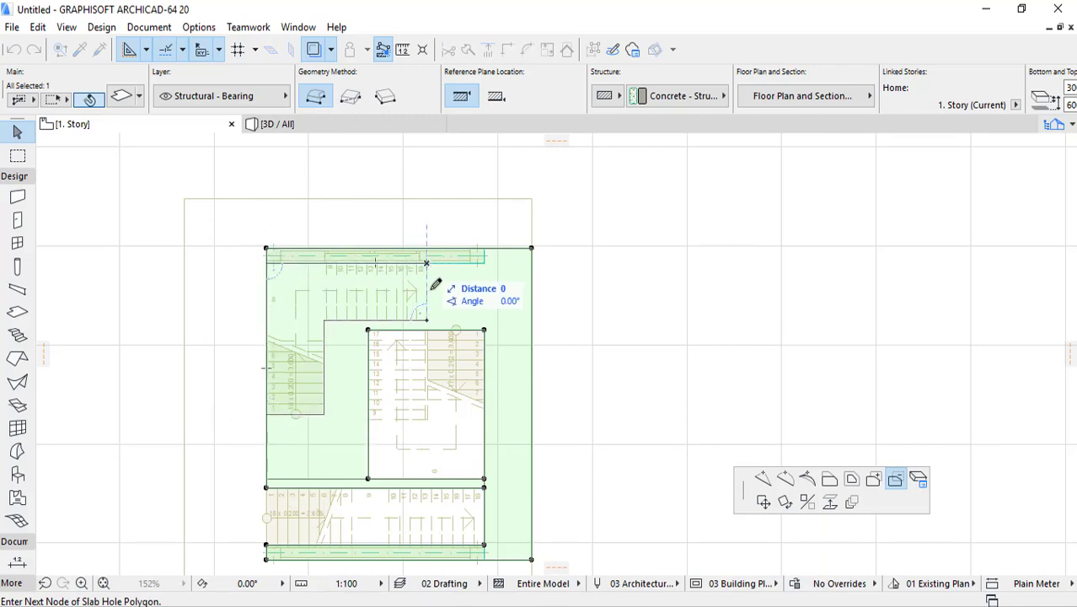
{"action": "left_click", "coordinate": [427, 319]}
{"action": "left_click", "coordinate": [382, 127]}
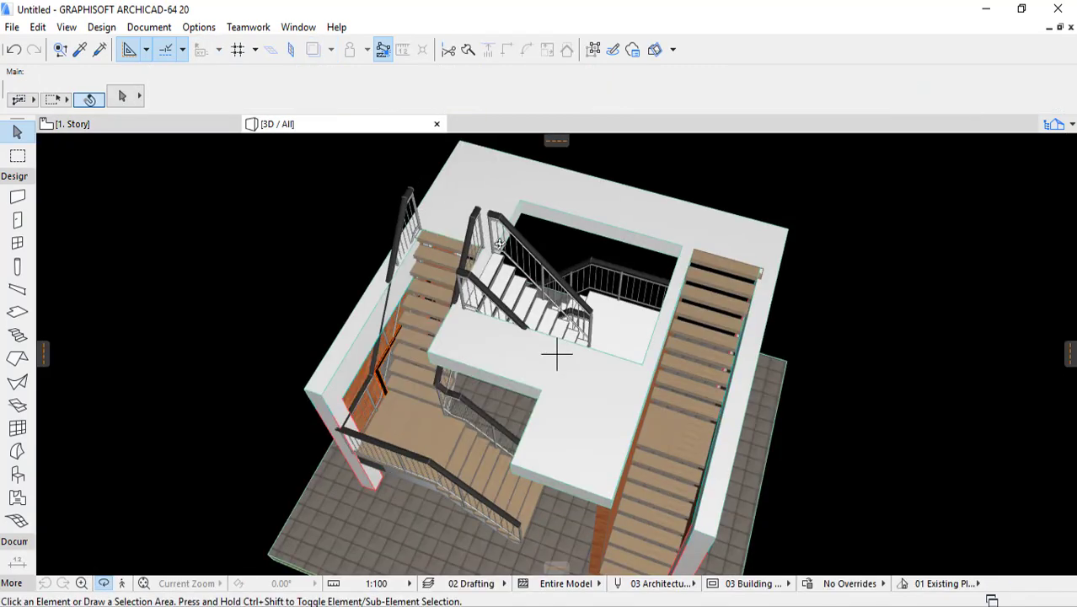
- Orbit around the 3D model to look into the house at the stairs
{"action": "left_click_drag", "start_coordinate": [499, 245], "coordinate": [573, 317]}
{"action": "left_click_drag", "start_coordinate": [461, 352], "coordinate": [208, 354]}
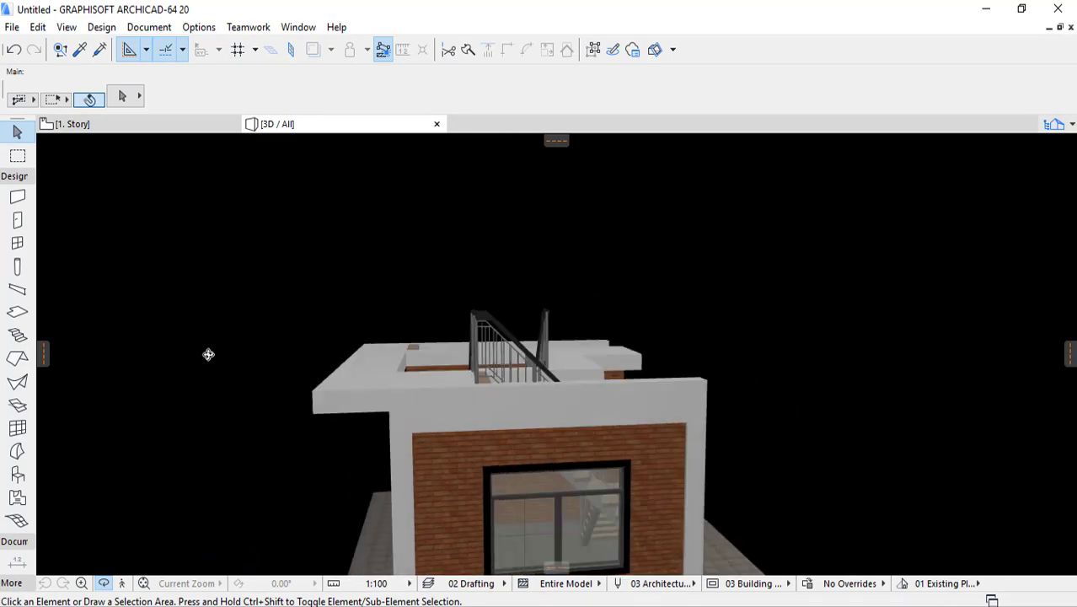
{"action": "left_click_drag", "start_coordinate": [225, 396], "coordinate": [138, 386]}
{"action": "left_click_drag", "start_coordinate": [408, 379], "coordinate": [445, 373]}
{"action": "scroll", "coordinate": [665, 407], "scroll_direction": "up", "scroll_amount": 3}
- Orbit and pan to closer corner views of the stairs through the slab openings
{"action": "left_click_drag", "start_coordinate": [644, 423], "coordinate": [538, 373]}
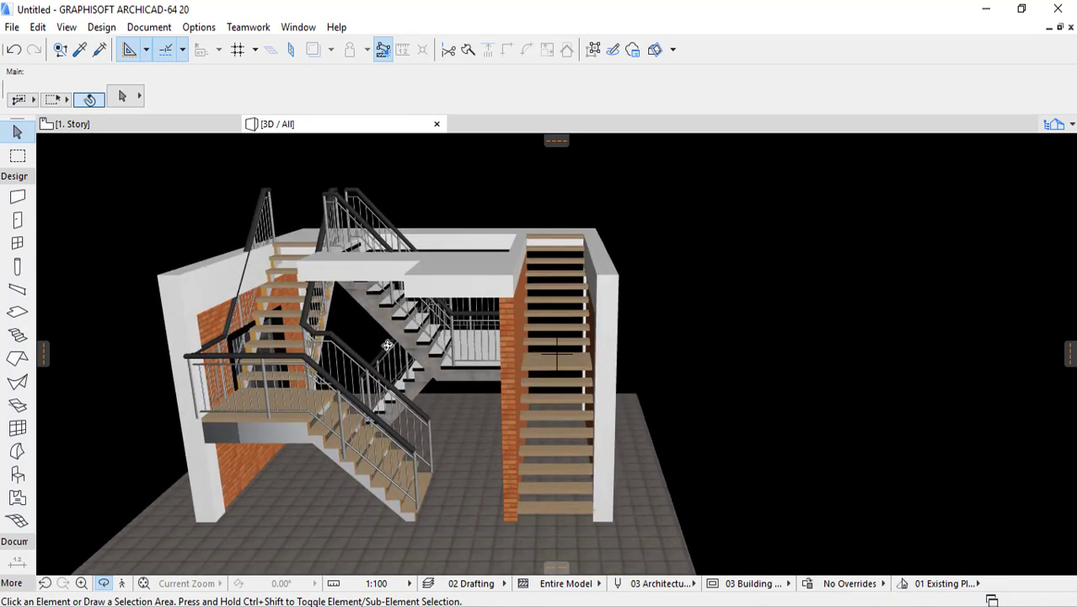
{"action": "middle_click_drag", "start_coordinate": [402, 347], "coordinate": [550, 338]}
{"action": "left_click_drag", "start_coordinate": [267, 374], "coordinate": [700, 256]}
{"action": "scroll", "coordinate": [631, 256], "scroll_direction": "down", "scroll_amount": 5}
{"action": "left_click_drag", "start_coordinate": [567, 255], "coordinate": [573, 292]}
{"action": "left_click_drag", "start_coordinate": [646, 278], "coordinate": [373, 312]}
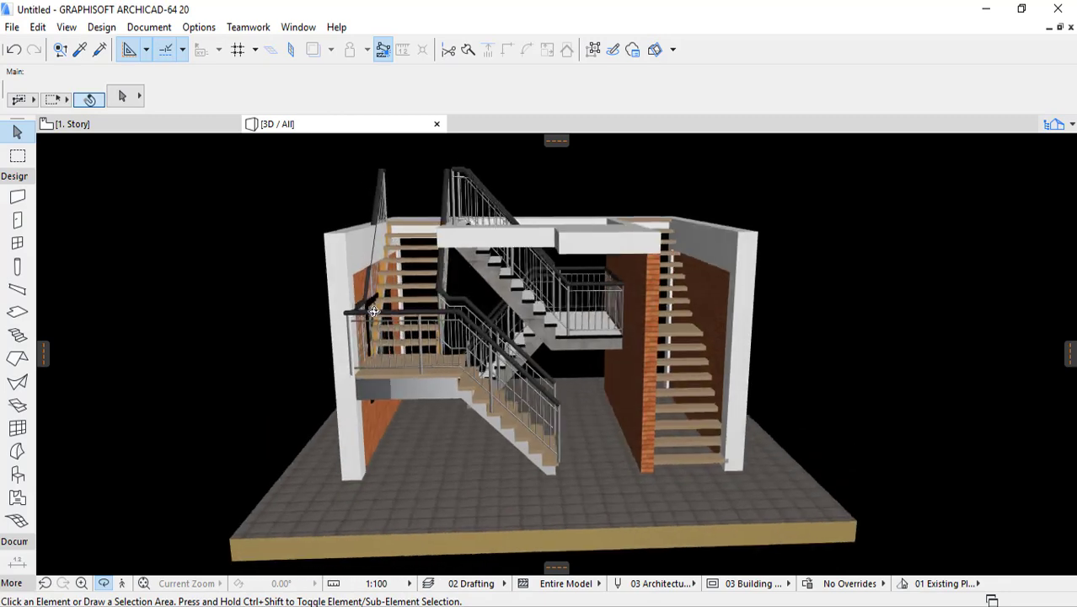